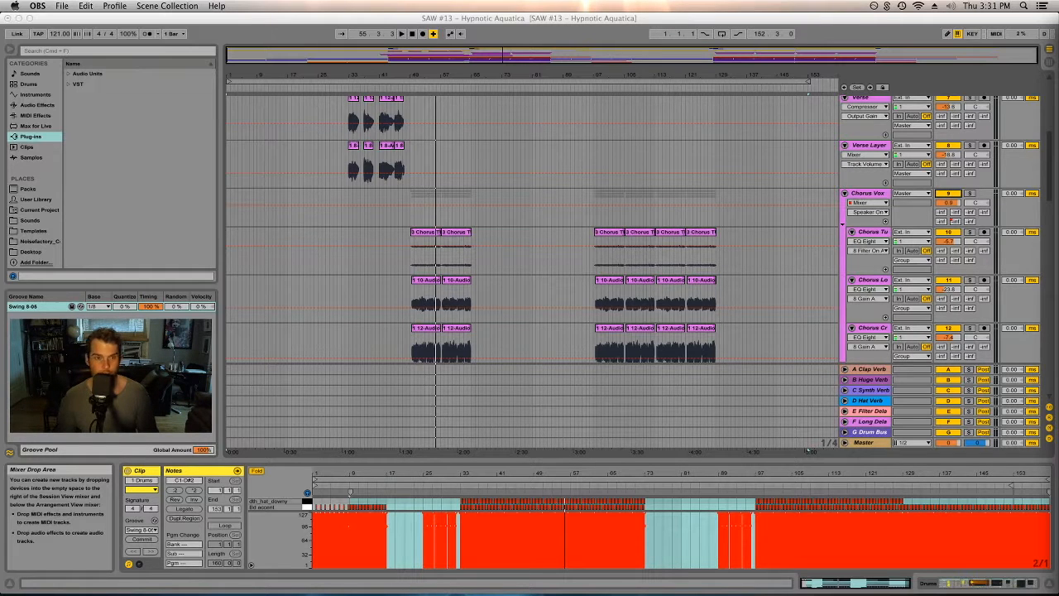
- Enlarge the drum clip's note editor to examine the drum pattern and return to the session mixer
scroll(474, 260, "up", 5)
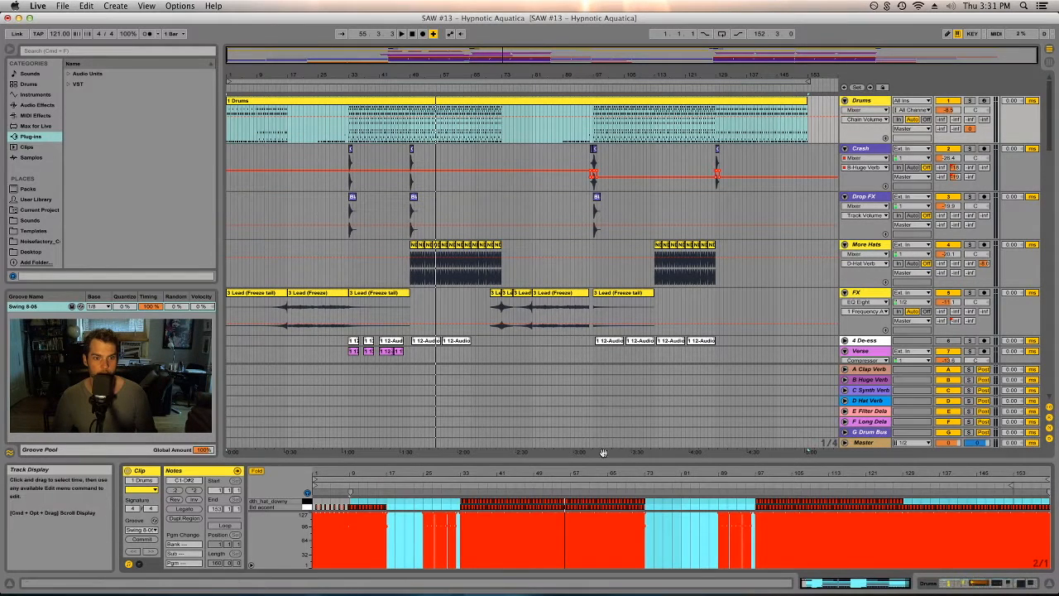
left_click_drag(599, 460, 639, 158)
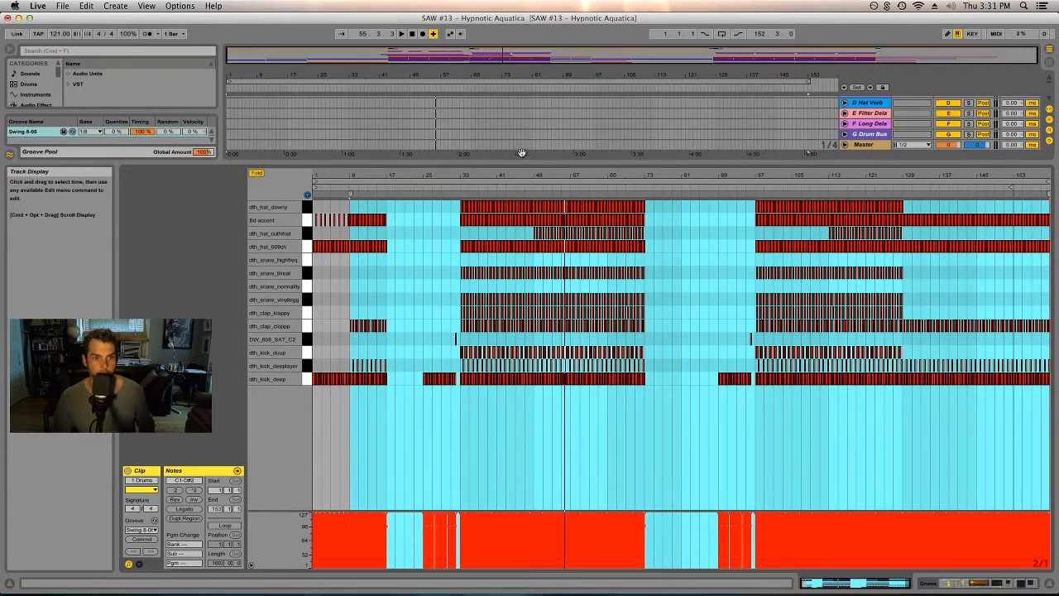
key("Tab")
left_click_drag(521, 154, 522, 407)
left_click_drag(684, 404, 256, 403)
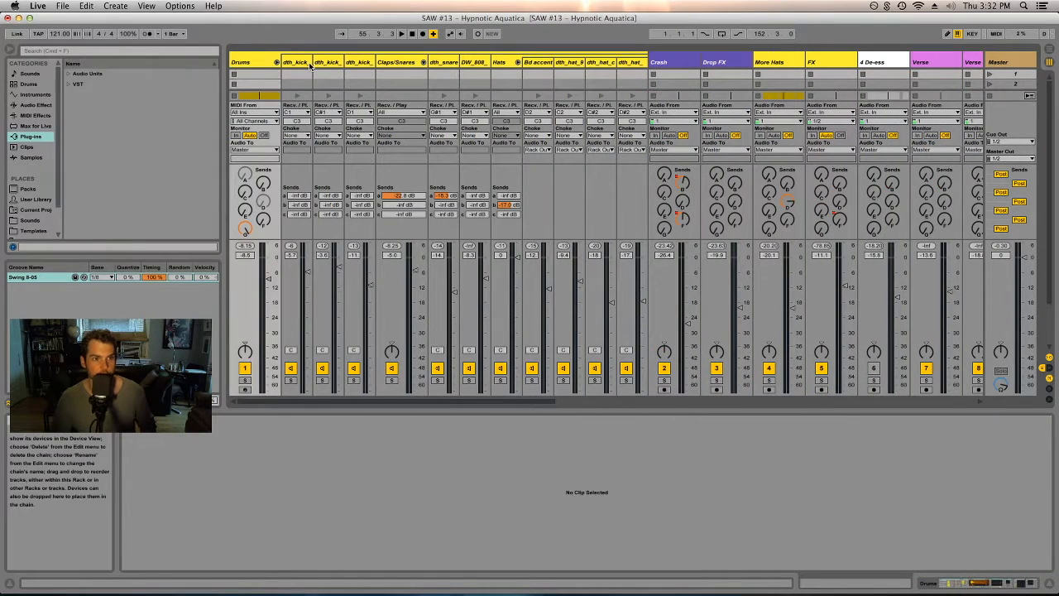
- Examine the kick tracks inside the Drums group and switch back to the arrangement
left_click(307, 66)
left_click(330, 64)
left_click(359, 63)
key("Tab")
key("Tab")
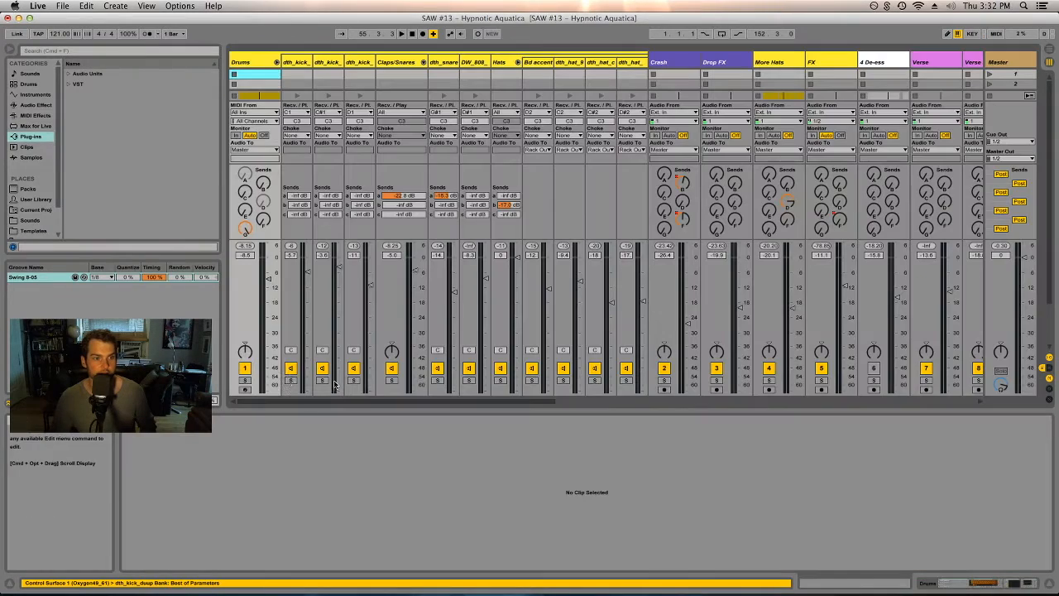
key("Tab")
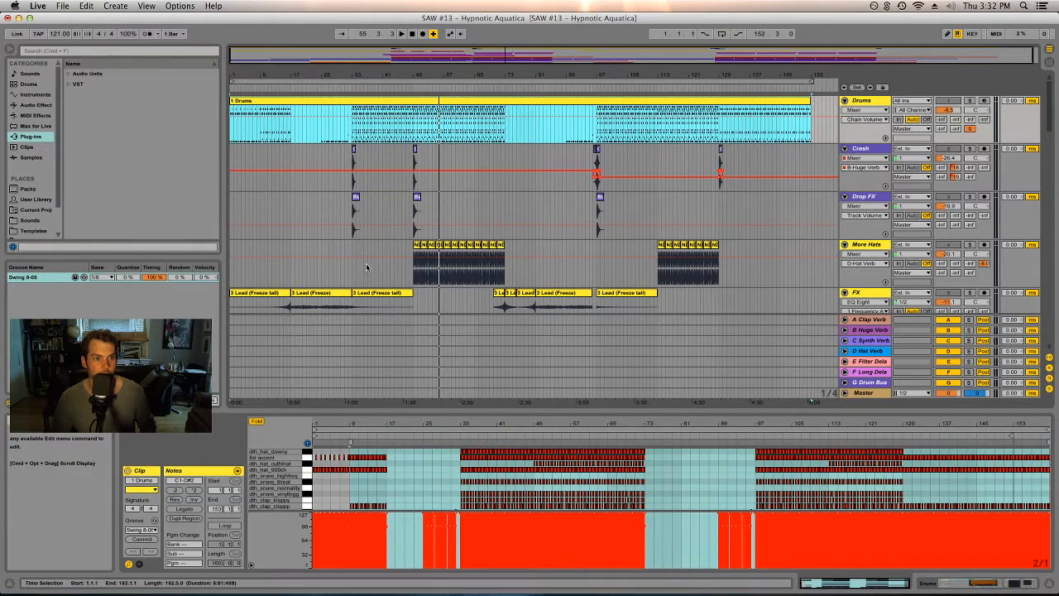
- Select a time range from the More Hats clip and set it as the playback loop
left_click(417, 267)
left_click_drag(414, 266, 444, 103)
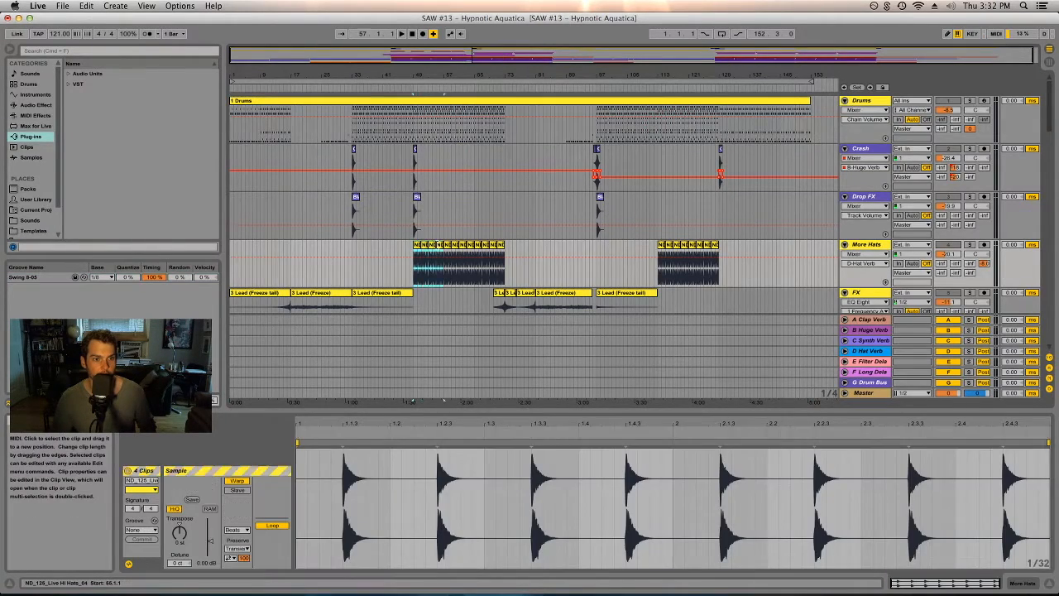
key("super+l")
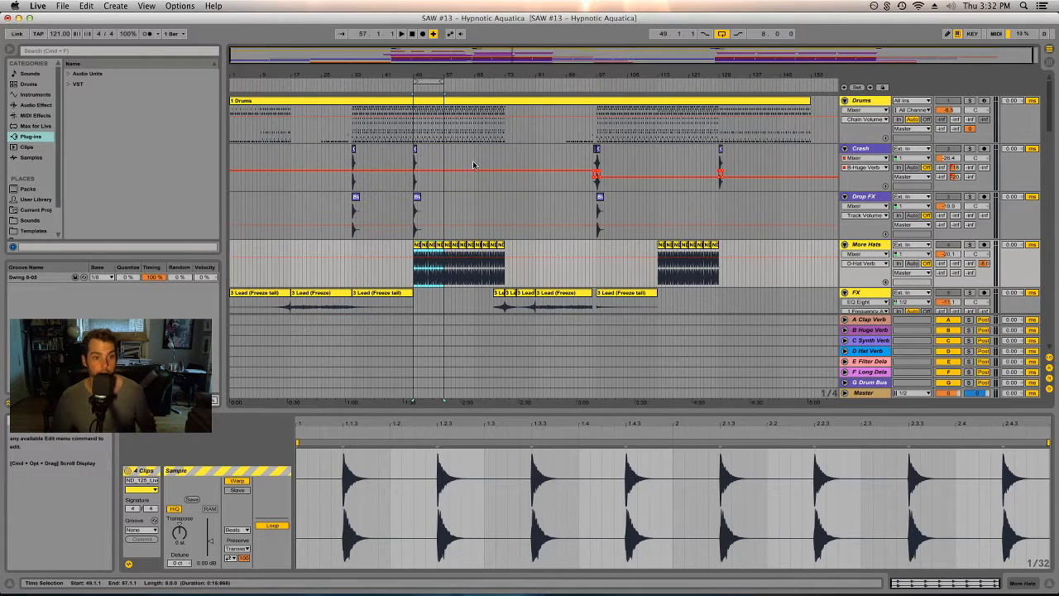
key("Tab")
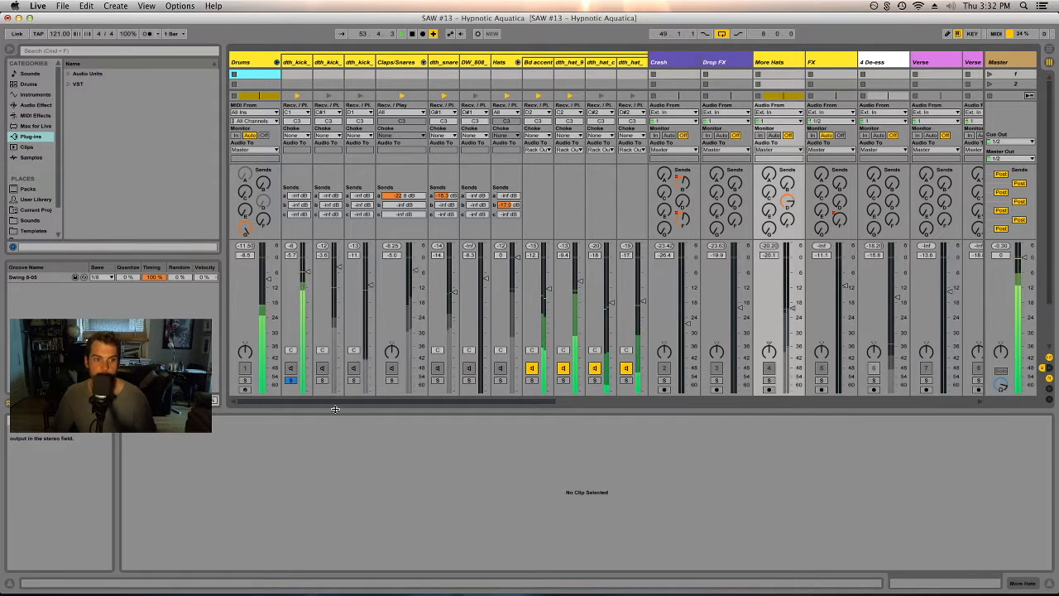
- Solo the kick and Claps/Snares tracks and open the Claps/Snares drum rack devices
left_click(323, 380)
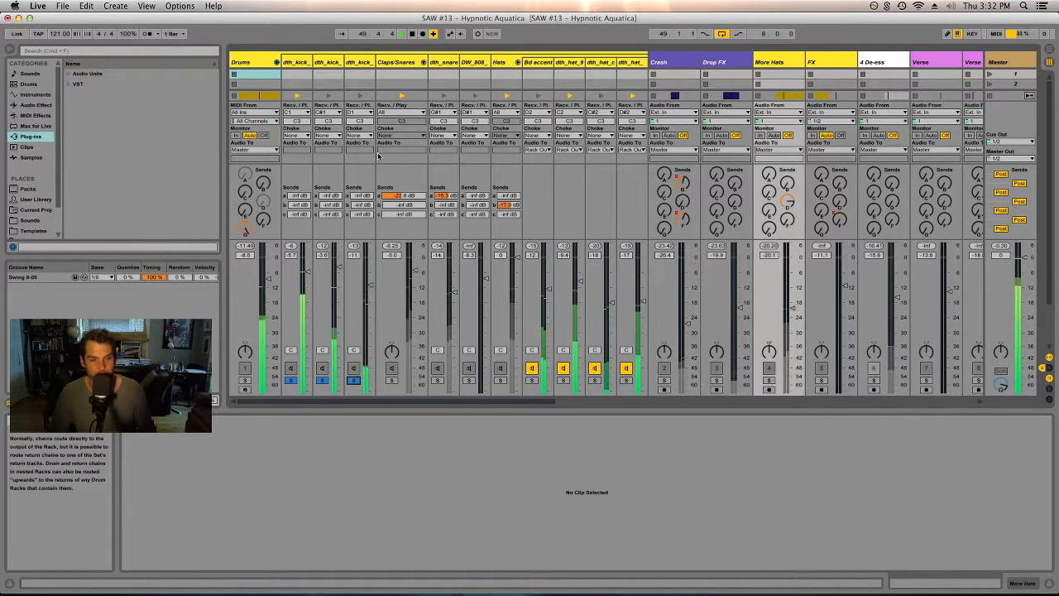
left_click(391, 380)
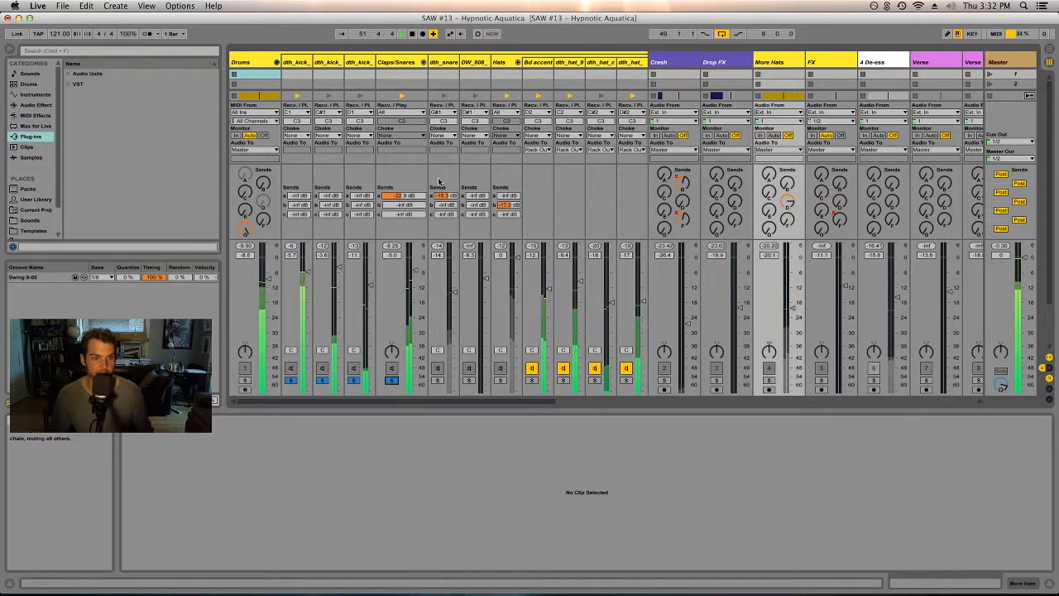
left_click(409, 62)
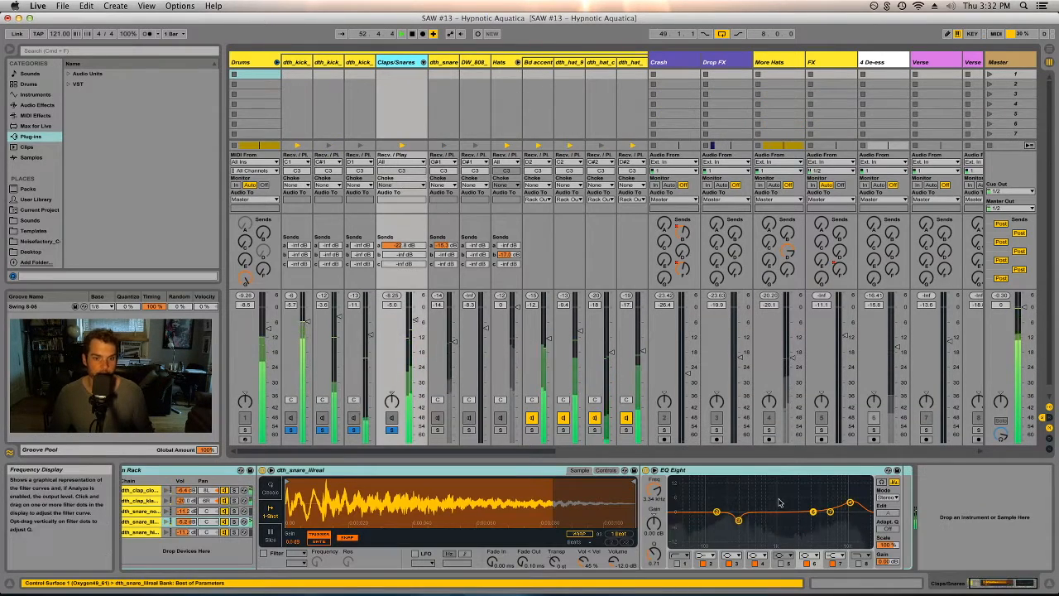
left_click(971, 584)
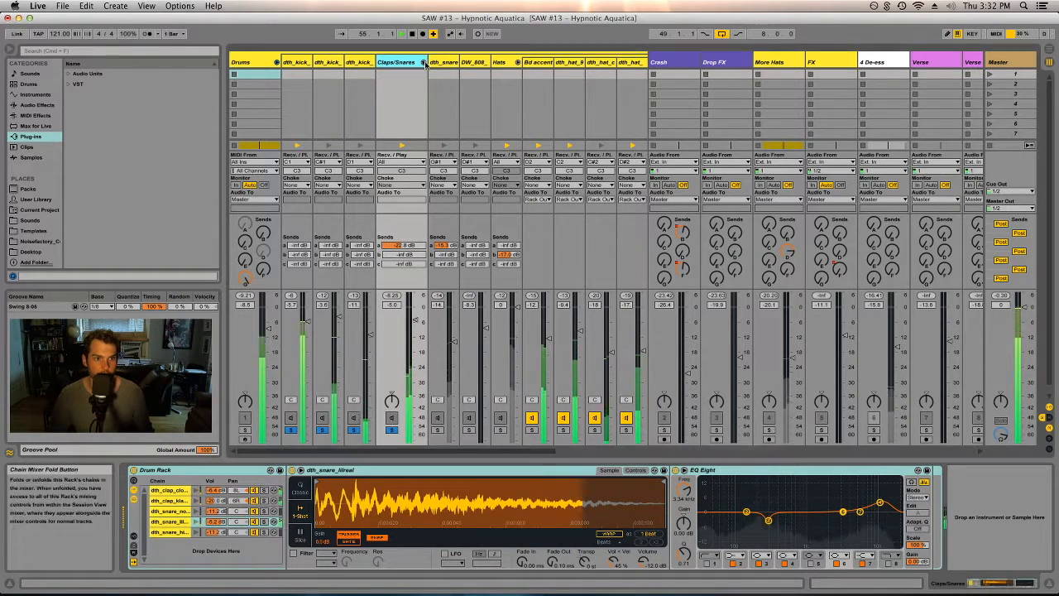
- Unfold the Claps/Snares group and inspect the clap tracks' device chains
left_click(422, 62)
left_click(444, 63)
left_click(474, 63)
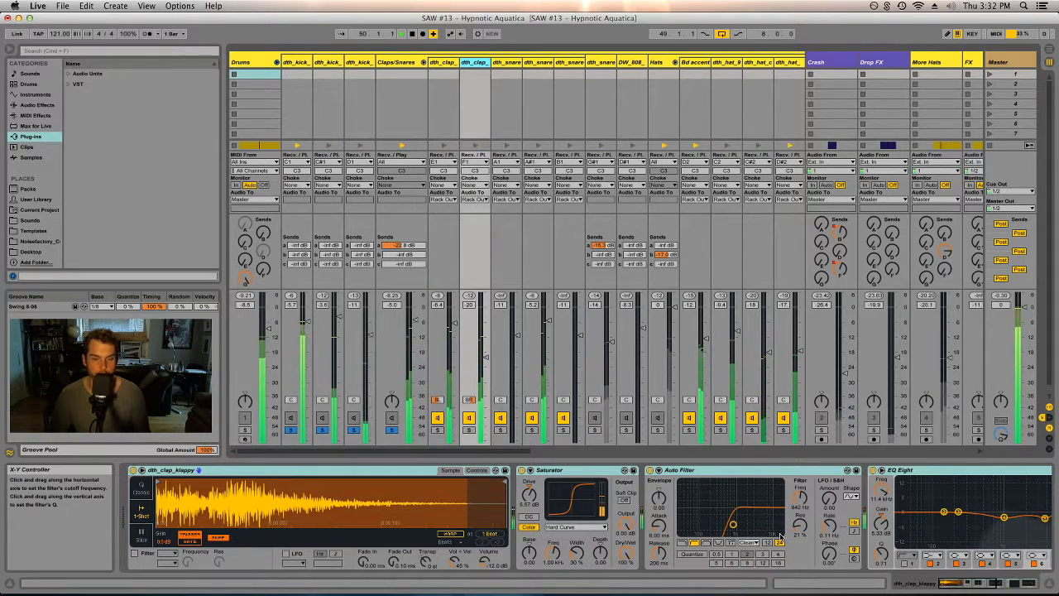
scroll(798, 529, "right", 5)
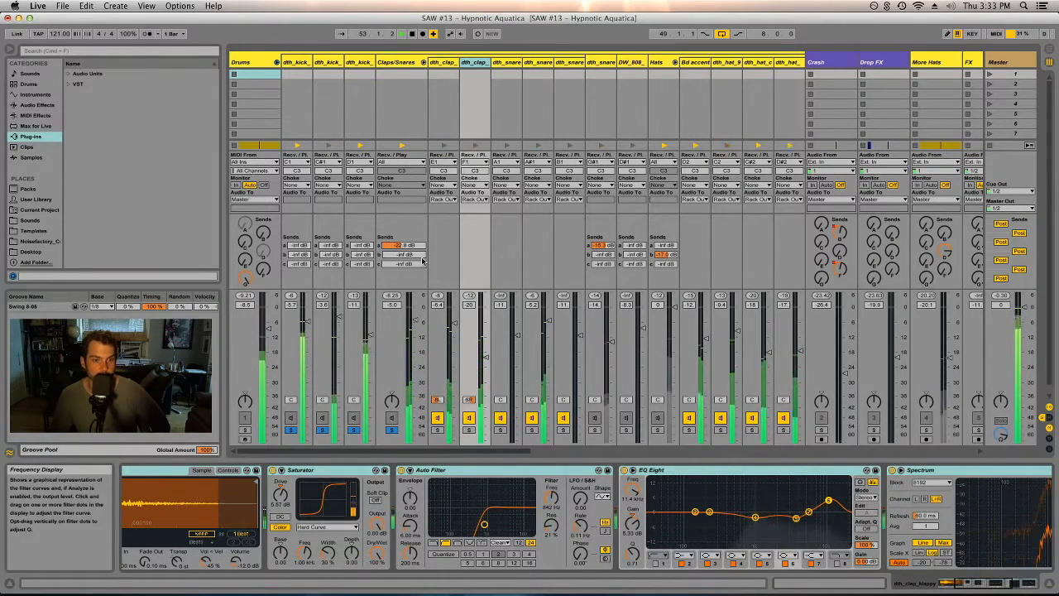
left_click(486, 471)
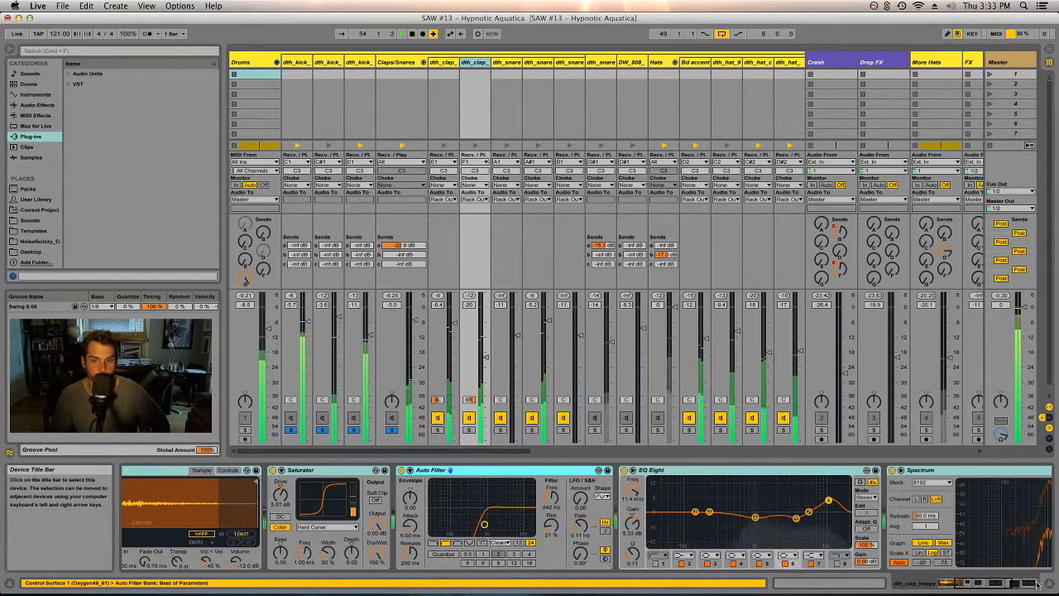
left_click(1016, 586)
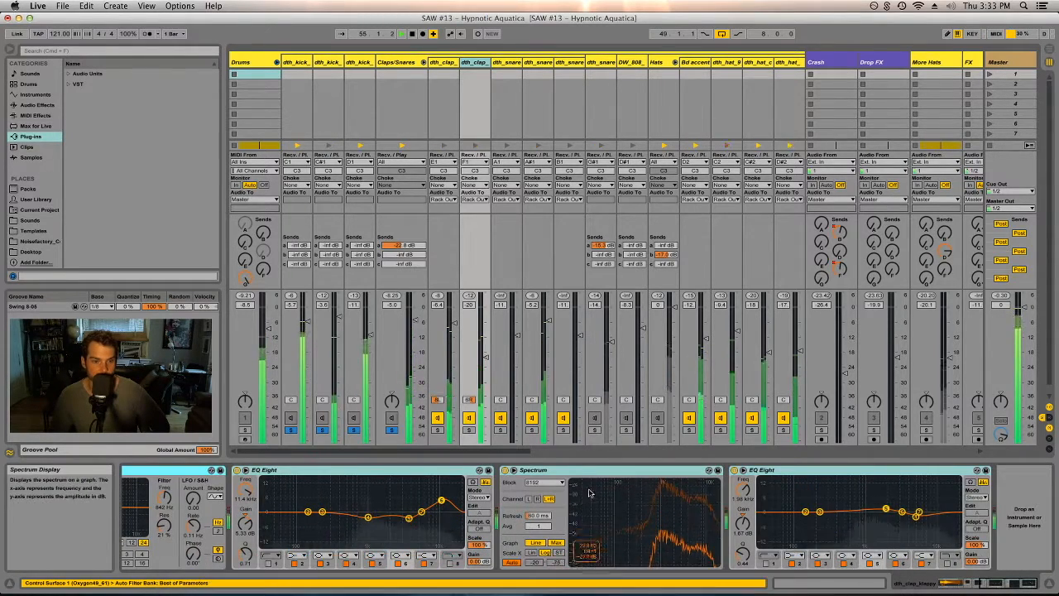
left_click(564, 472)
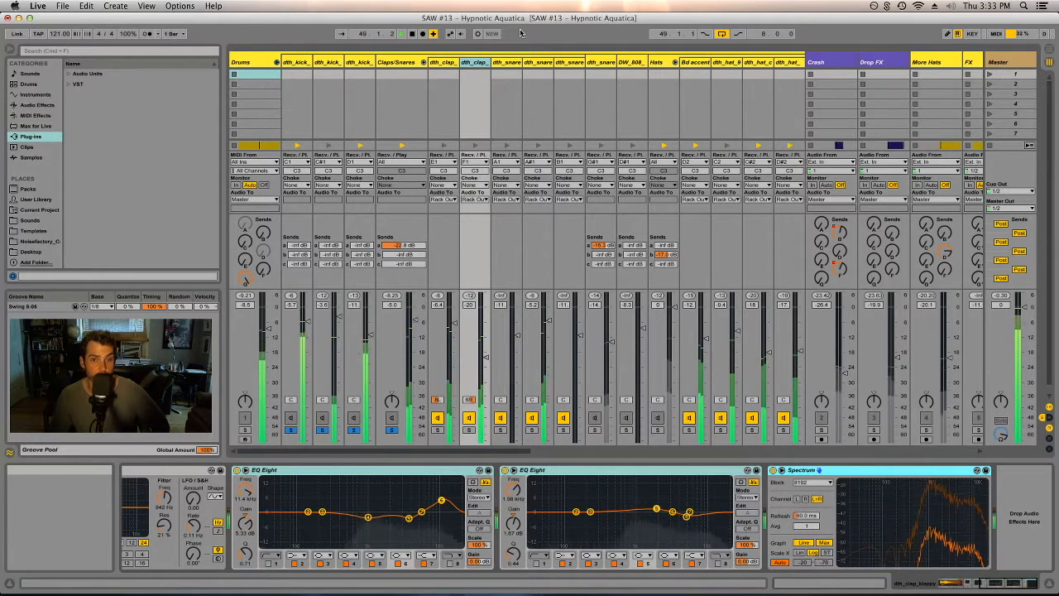
- Inspect the snare tracks' devices and fold the Claps/Snares group again
left_click(511, 63)
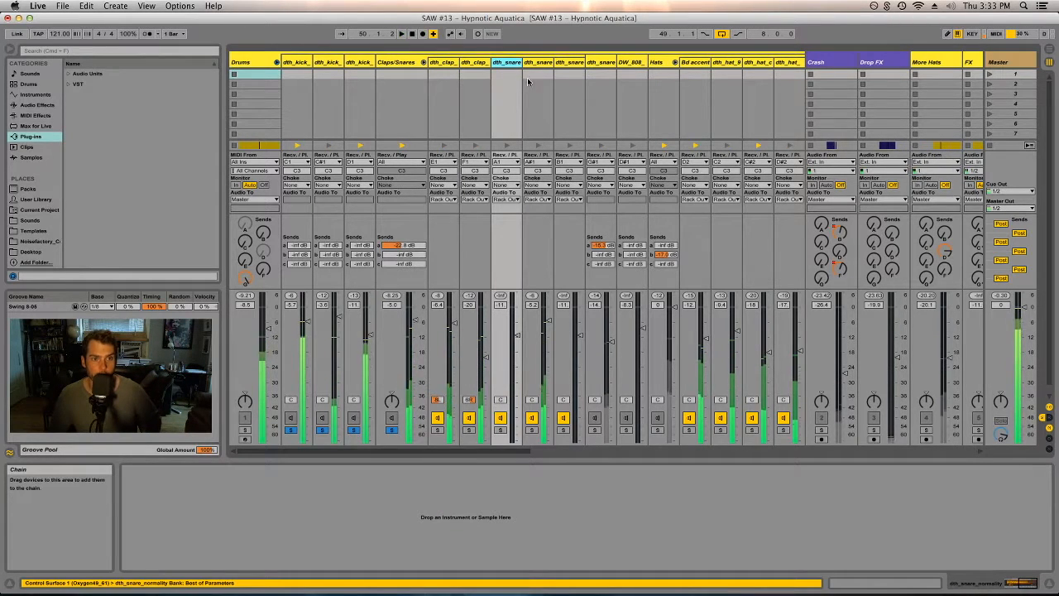
left_click(1001, 586)
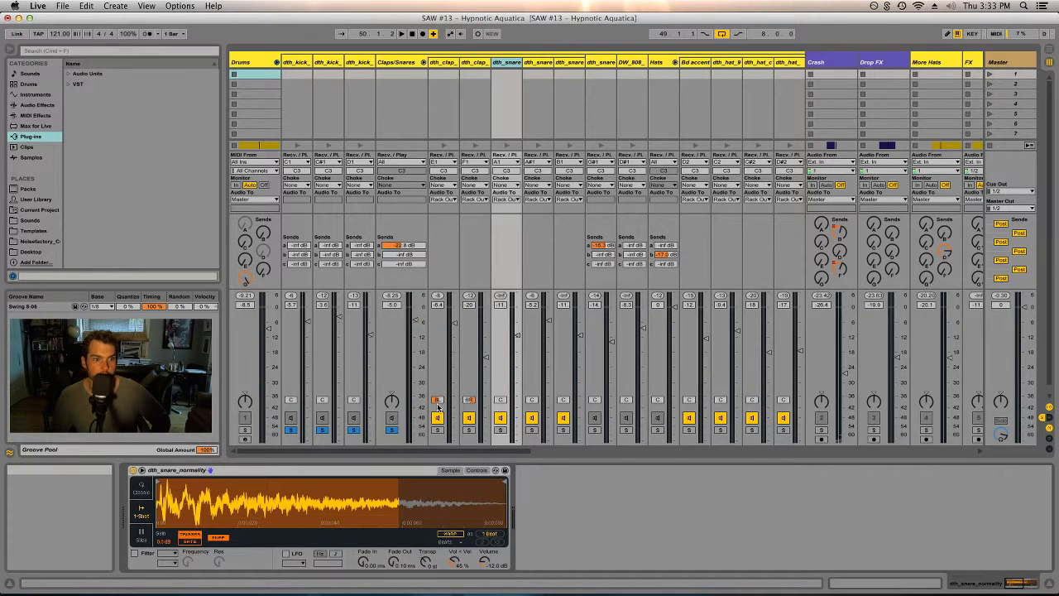
left_click(537, 62)
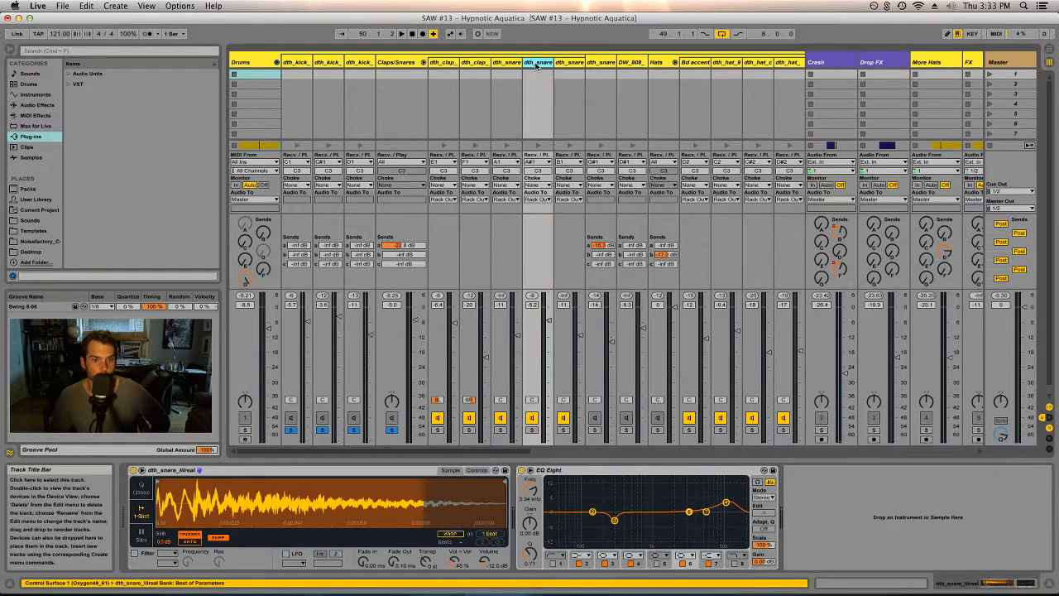
left_click(569, 62)
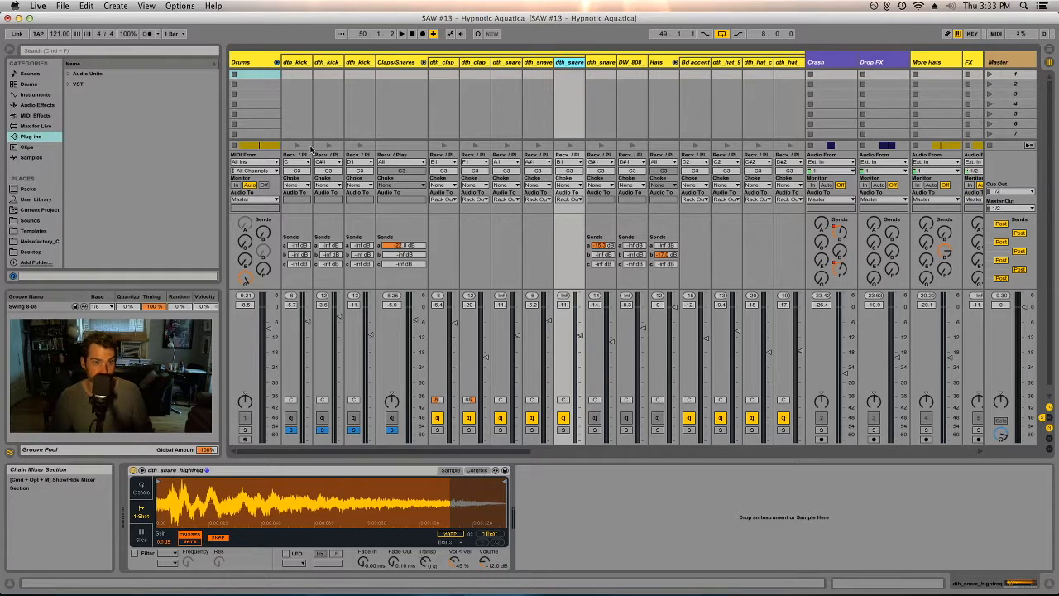
left_click(421, 63)
left_click(422, 63)
left_click(422, 63)
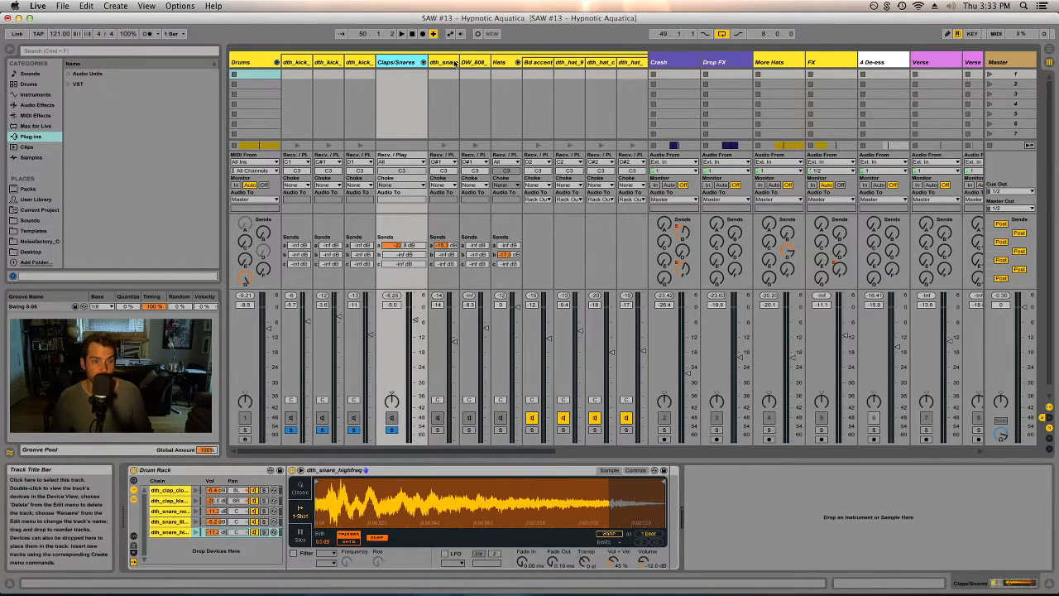
- Solo the dth_snare and Hats tracks and start playback of the loop
left_click(446, 63)
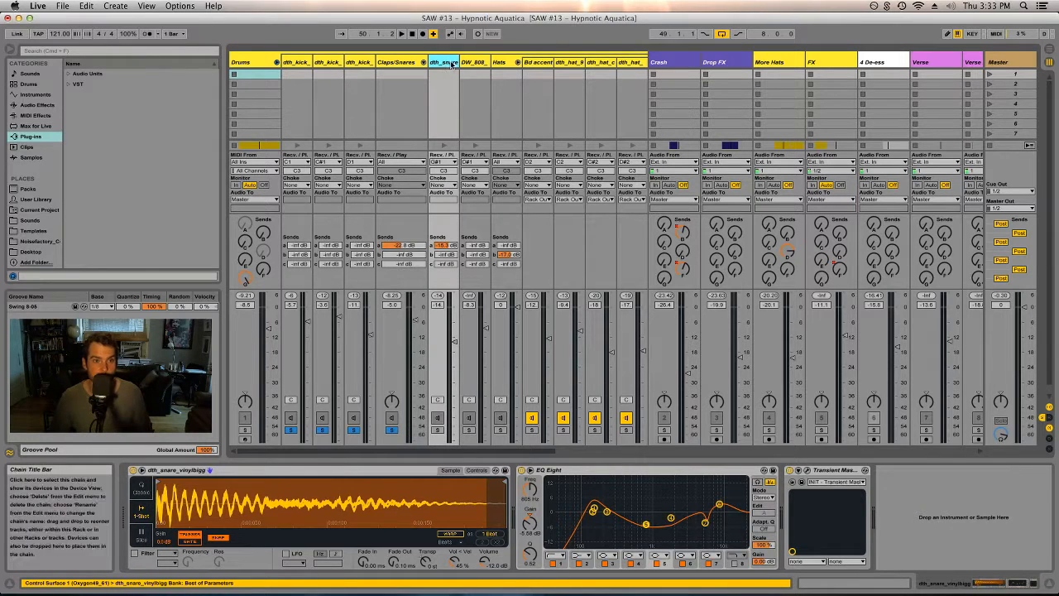
left_click(476, 63)
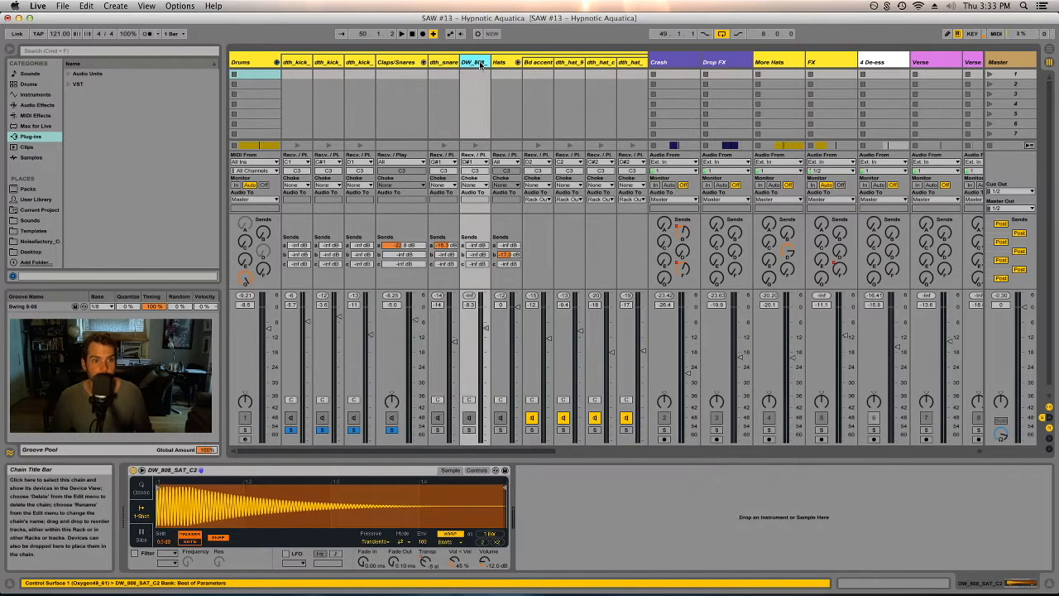
left_click(438, 430)
key("space")
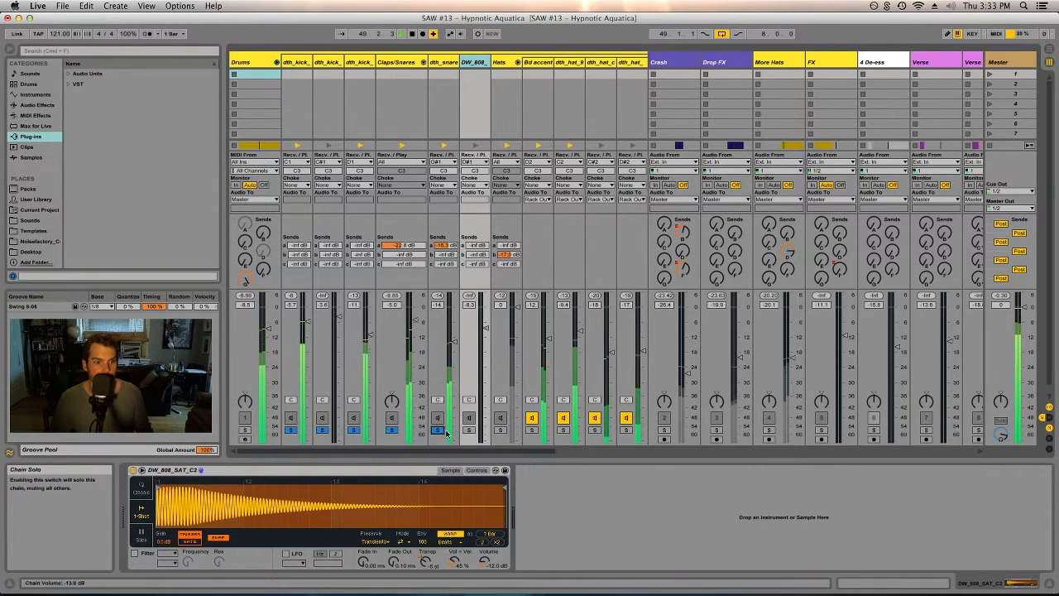
left_click(500, 430)
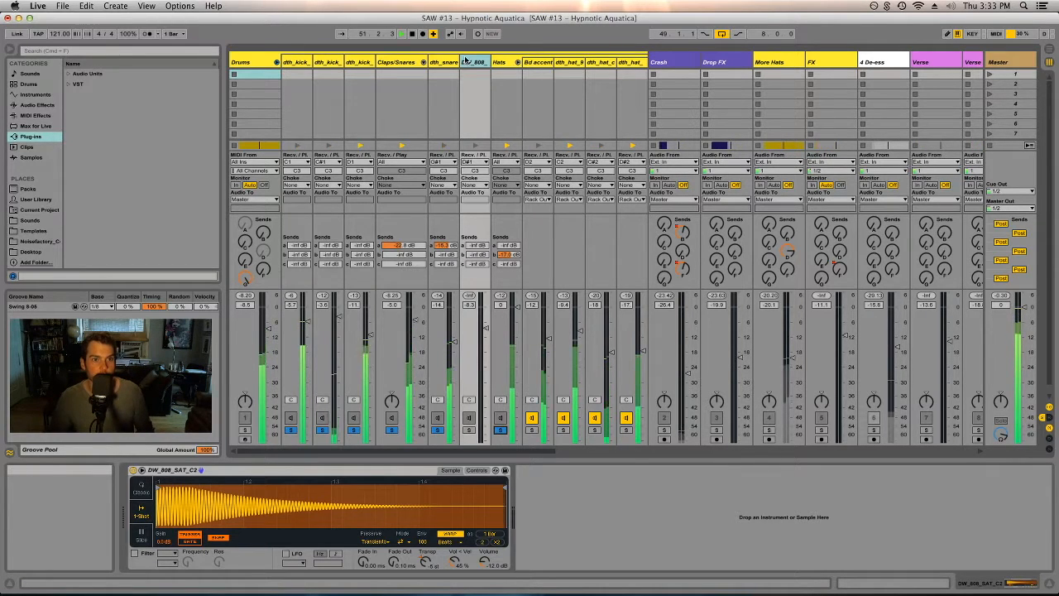
- Inspect the Hats track's device chain including its Glue Compressor
left_click(502, 63)
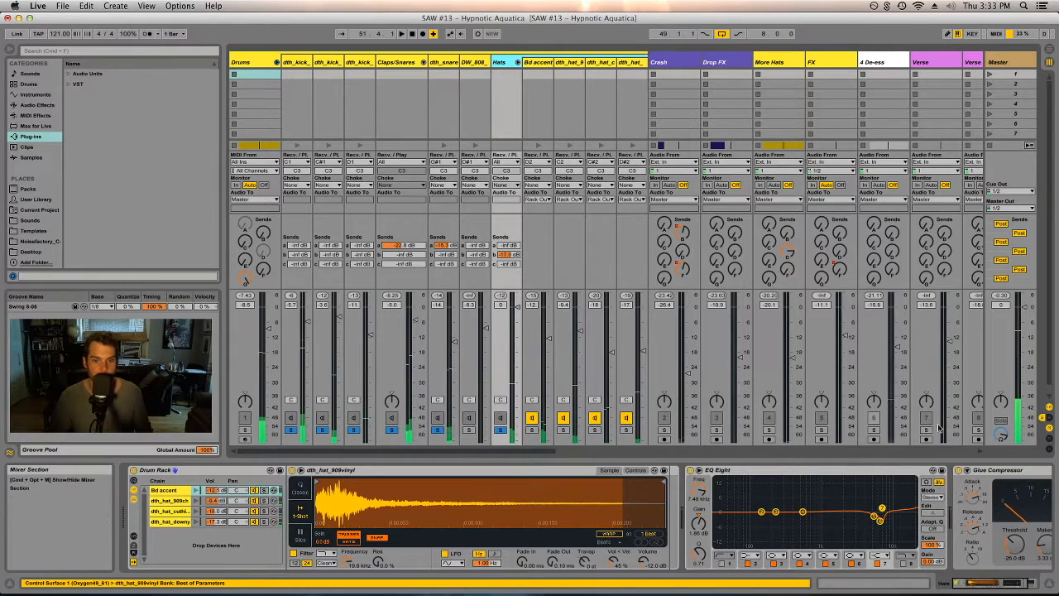
left_click(998, 470)
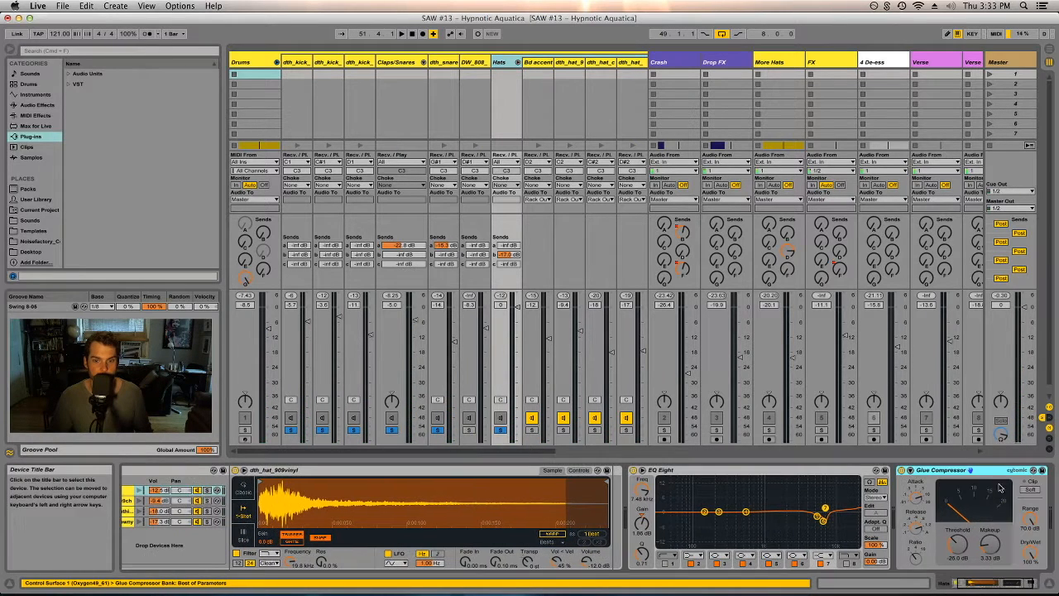
left_click_drag(985, 585, 940, 578)
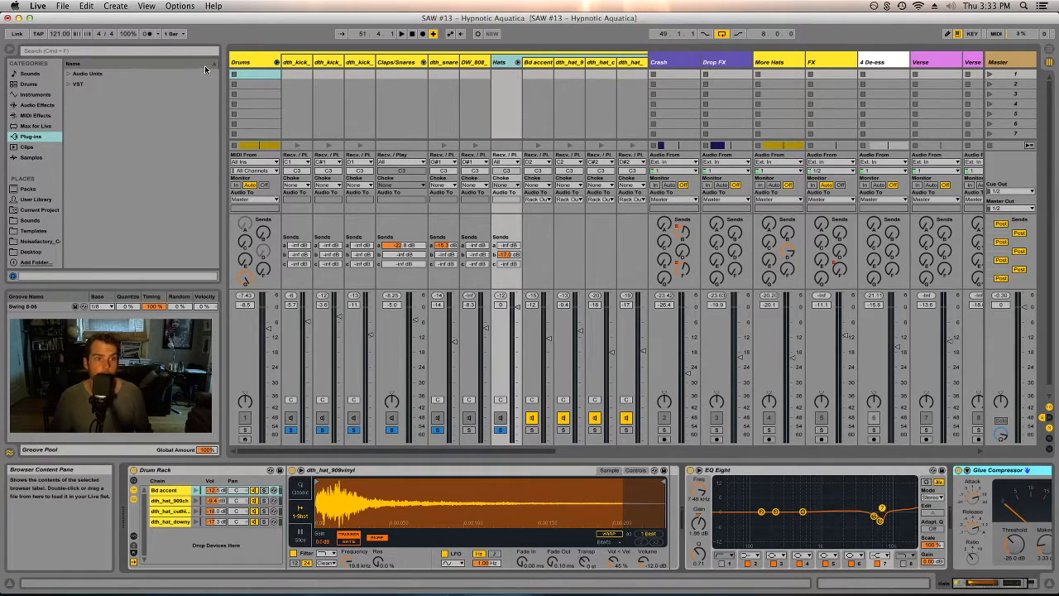
left_click(291, 430)
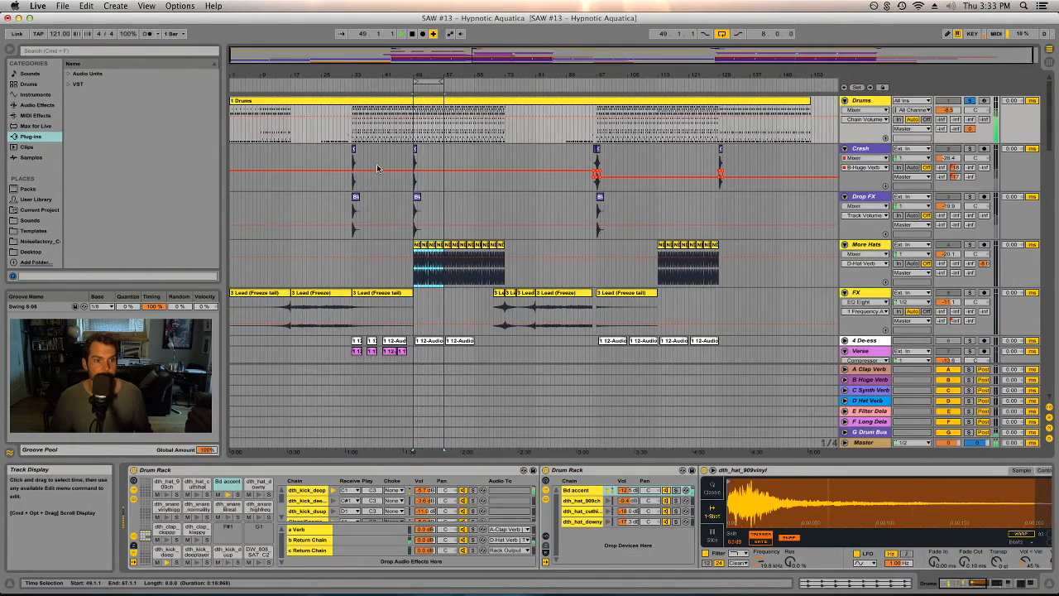
- Select the dth_kick_deep track and examine the bands of its EQ Eight while playback stops
key("Tab")
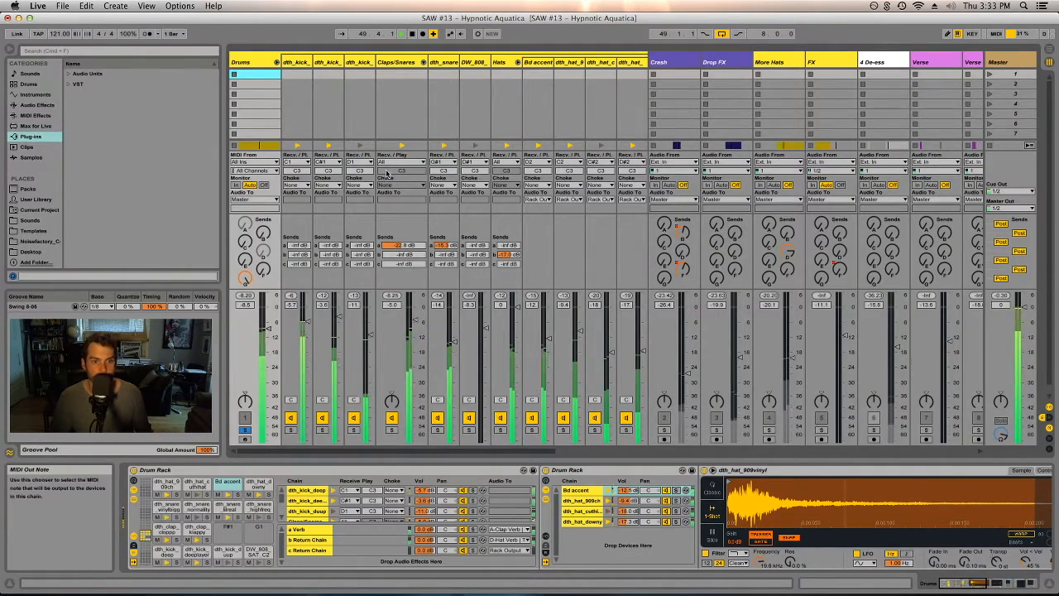
left_click(277, 63)
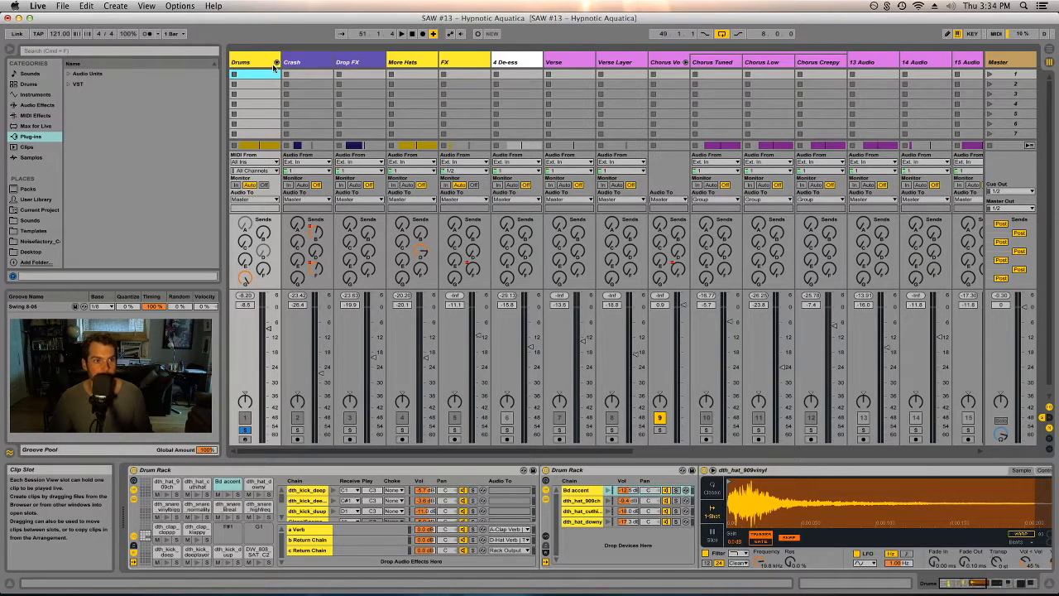
left_click(277, 63)
left_click(299, 63)
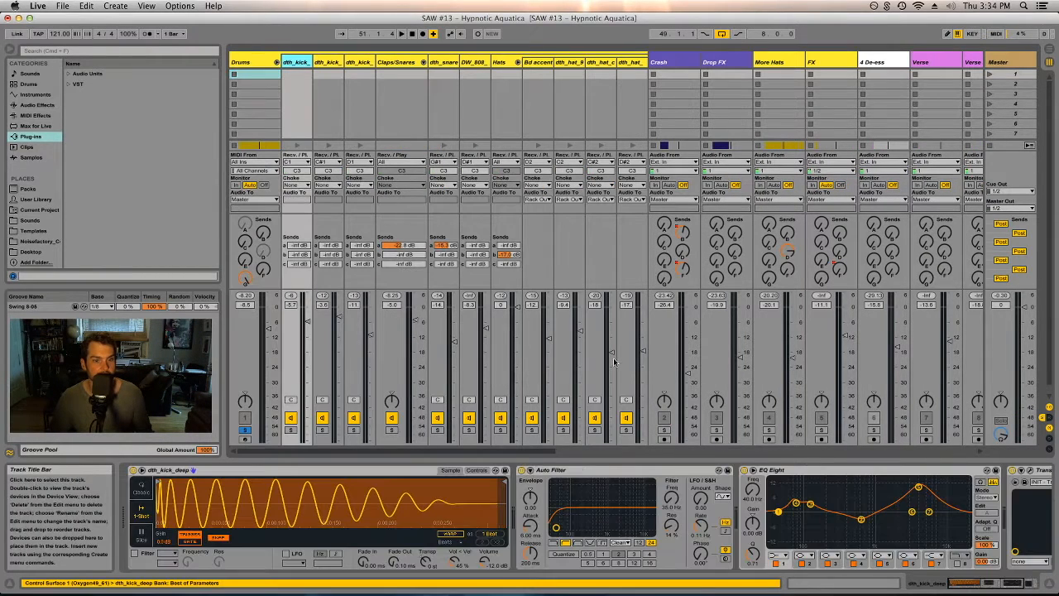
left_click(918, 489)
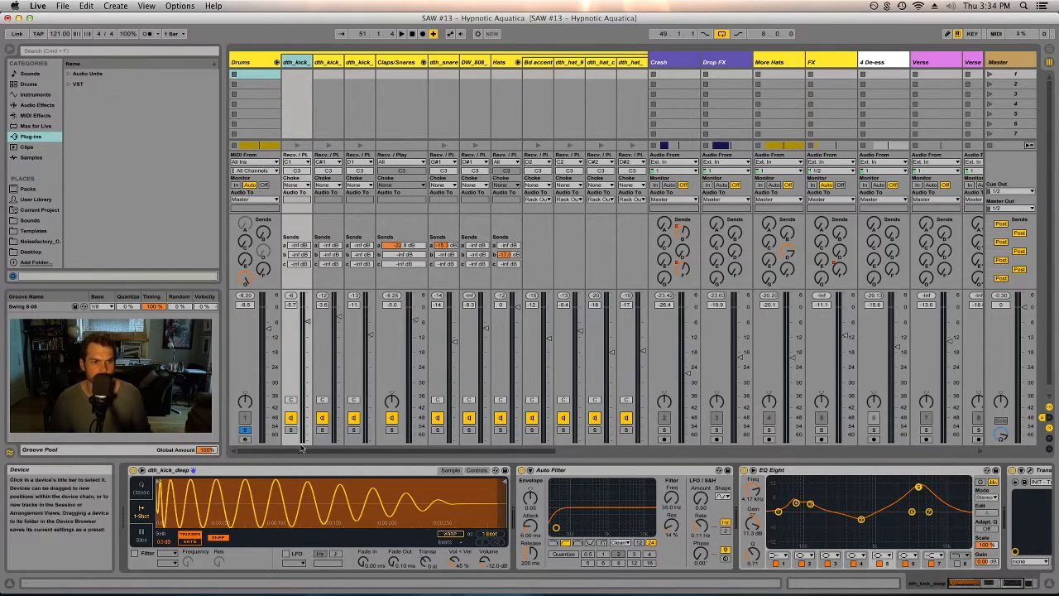
key("space")
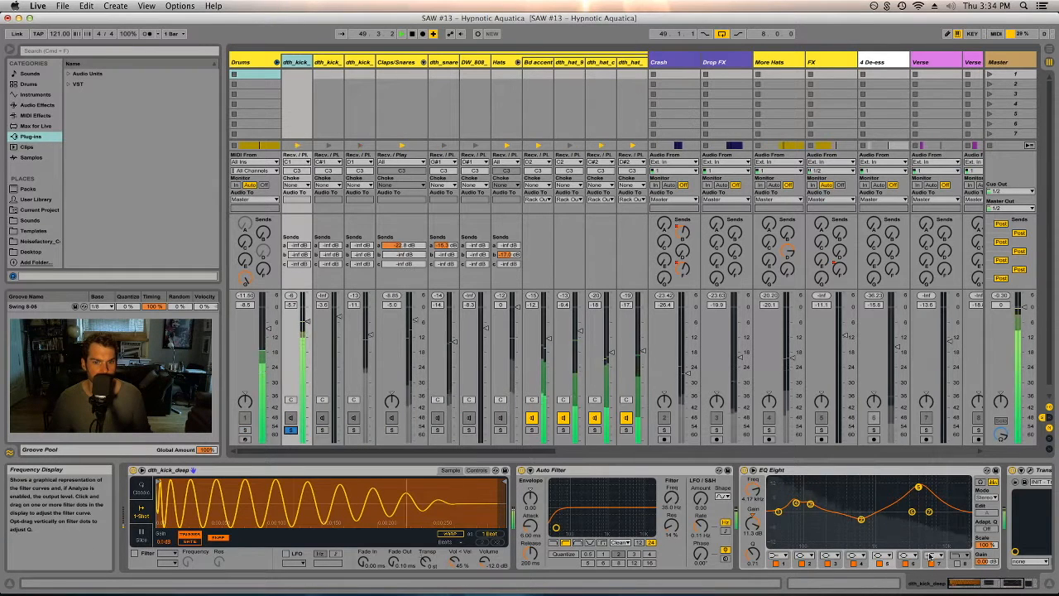
- Examine the band settings of the EQ Eight on the dth_kick_deep track
left_click(880, 563)
left_click(881, 562)
left_click_drag(754, 522, 754, 540)
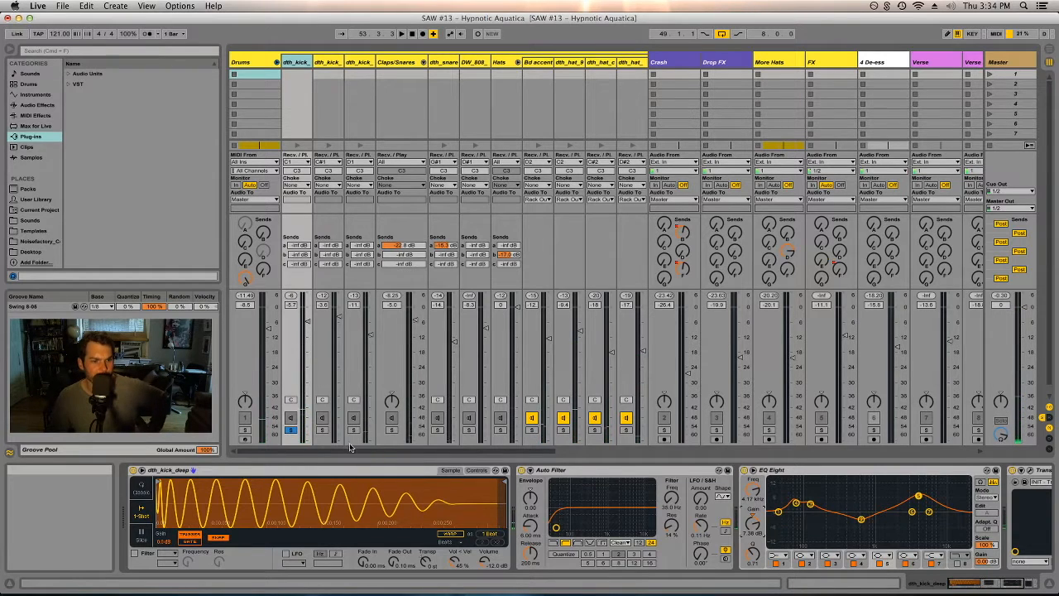
- View the devices on the other two dth_kick tracks, then reselect dth_kick_deep
left_click(328, 63)
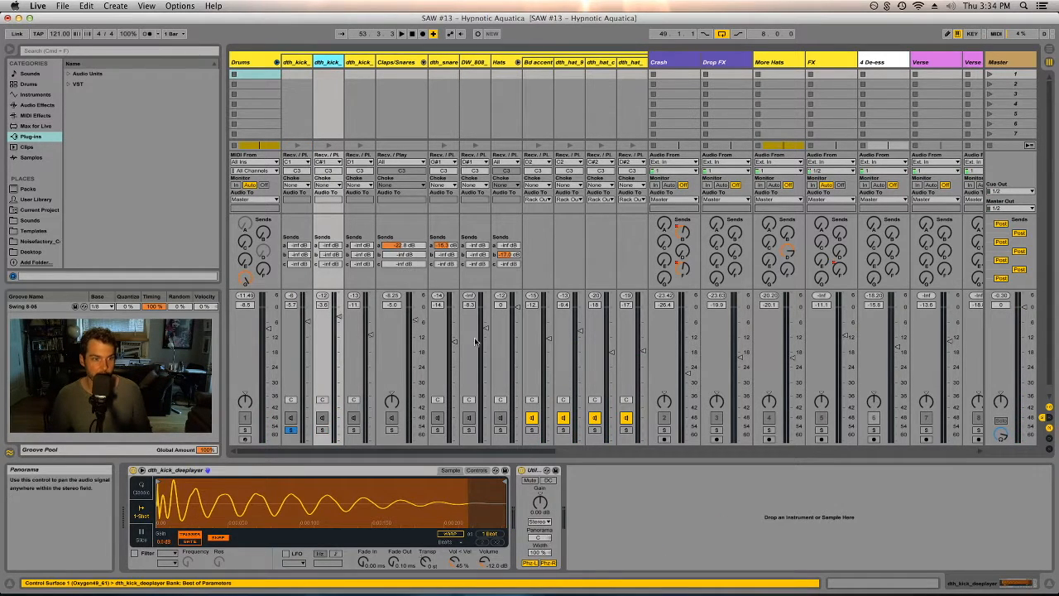
left_click(358, 63)
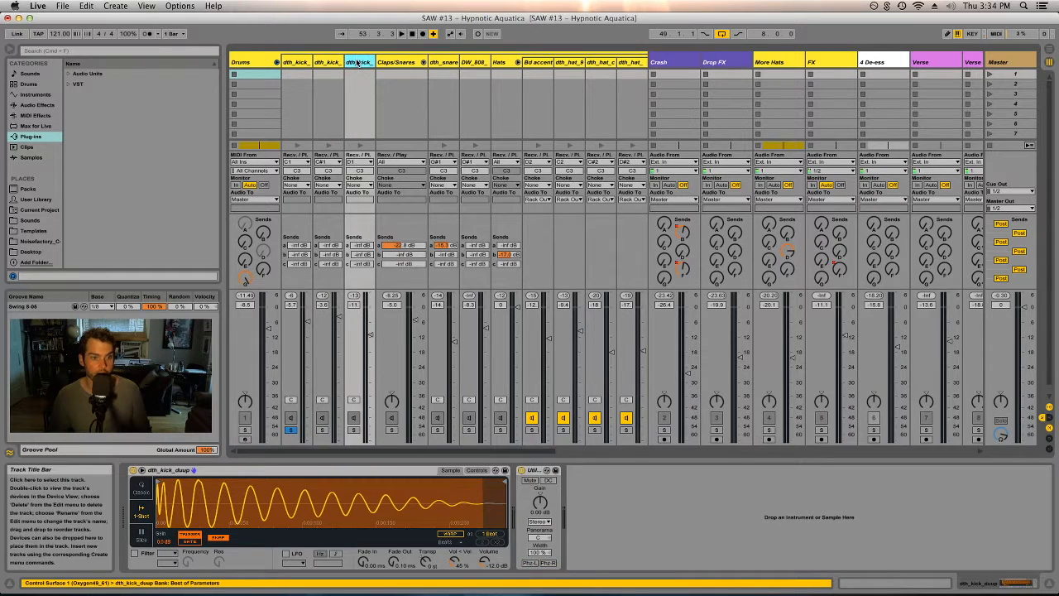
left_click(296, 63)
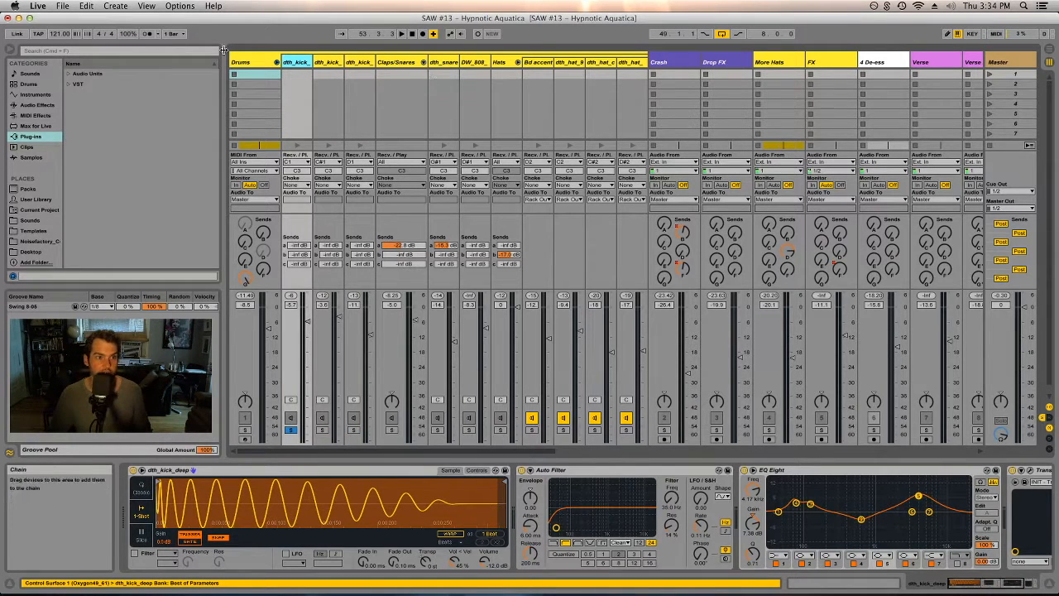
- Scroll through the dth_kick_deep device chain to view Transient Master, Utility and Spectrum
key("Left")
scroll(447, 504, "right", 6)
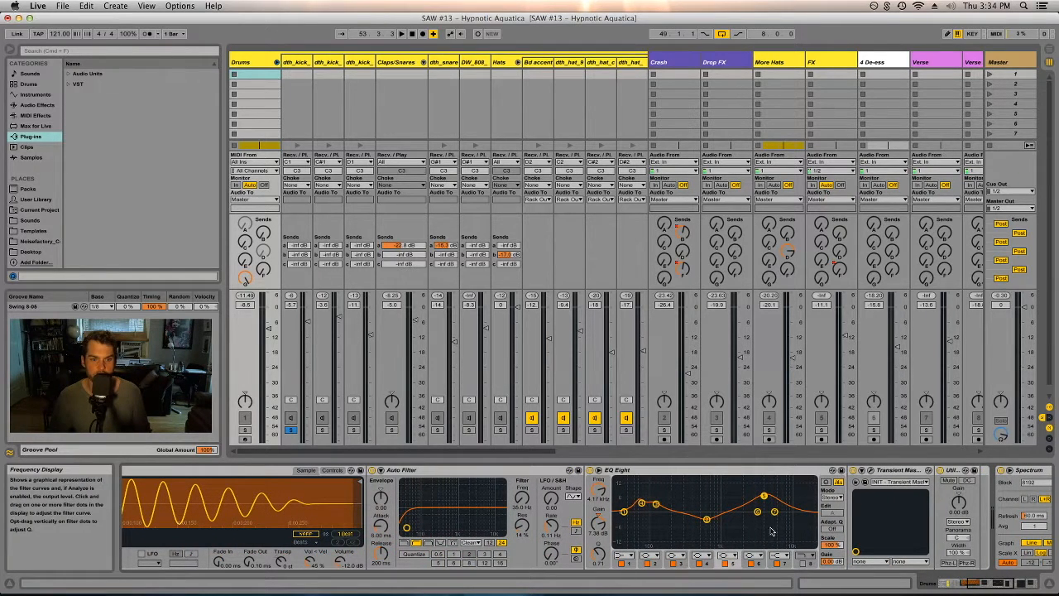
left_click_drag(983, 584, 1009, 584)
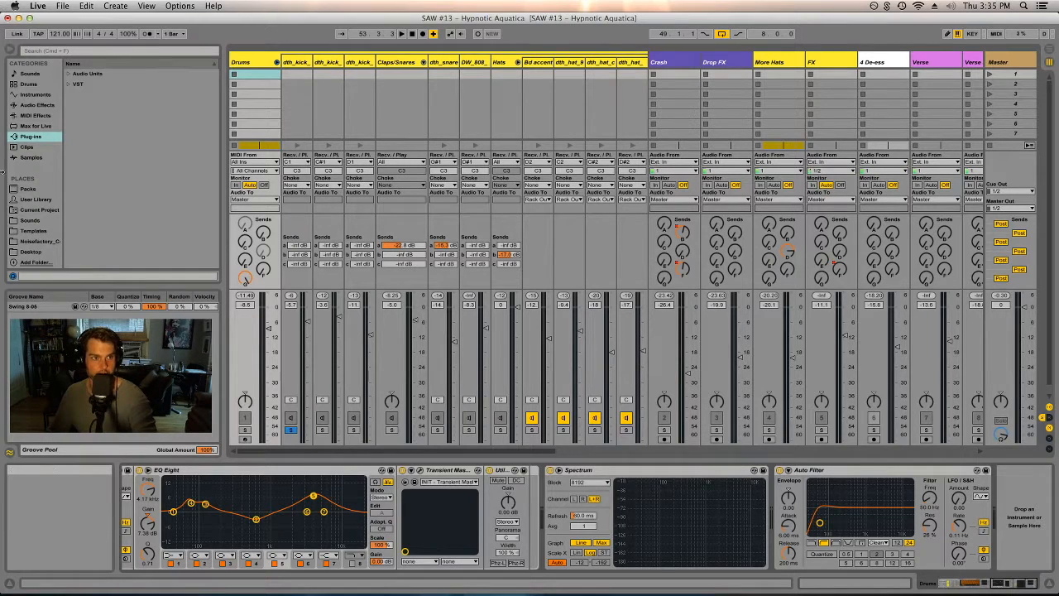
- Unsolo dth_kick_deep and fold the Drums group track
left_click(291, 430)
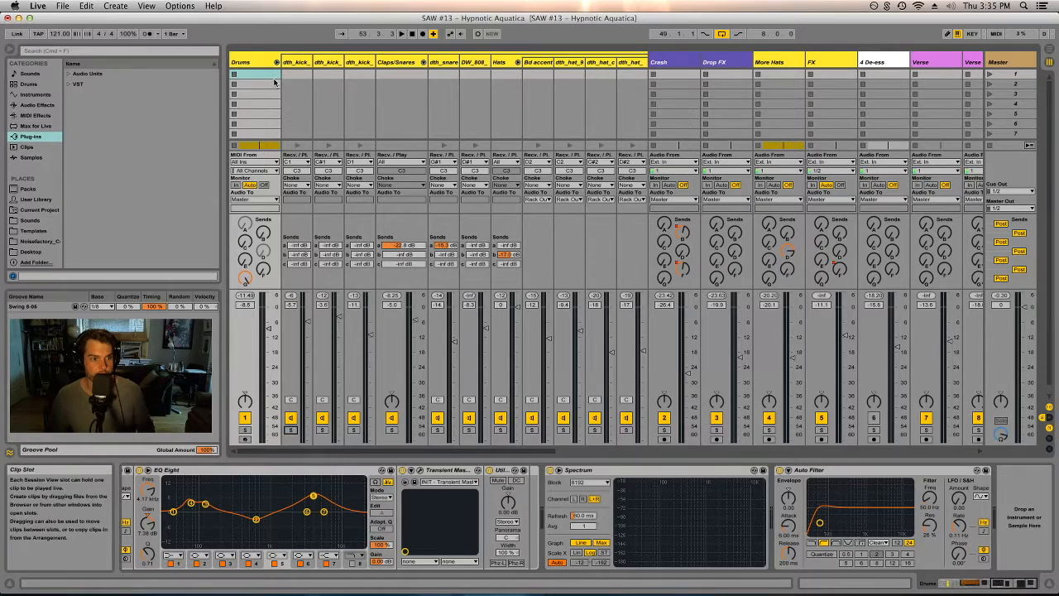
left_click(276, 62)
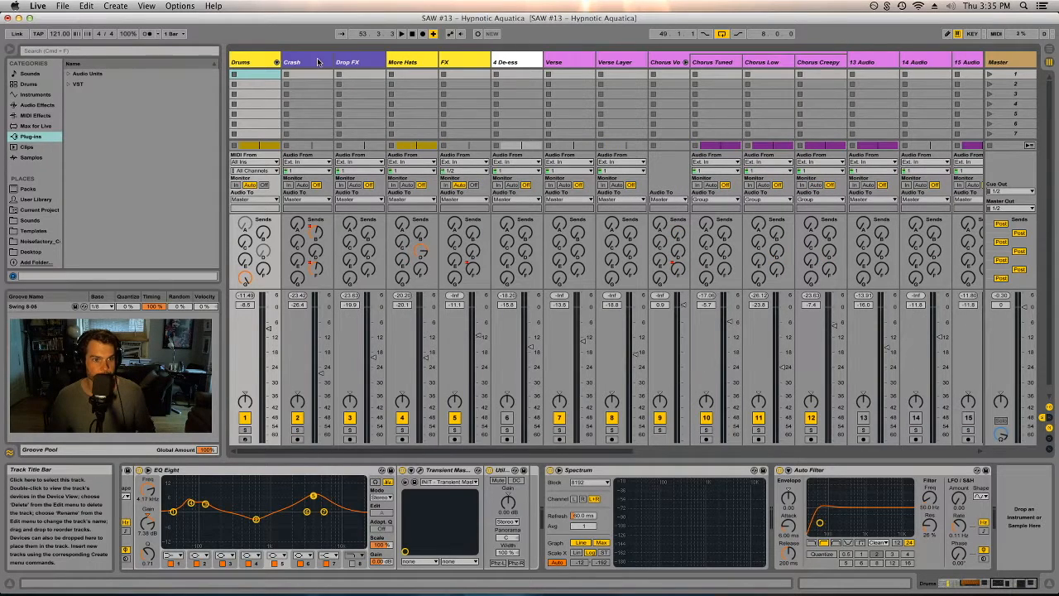
- Switch to Arrangement view, solo the More Hats track and briefly play it
left_click(419, 63)
key("Tab")
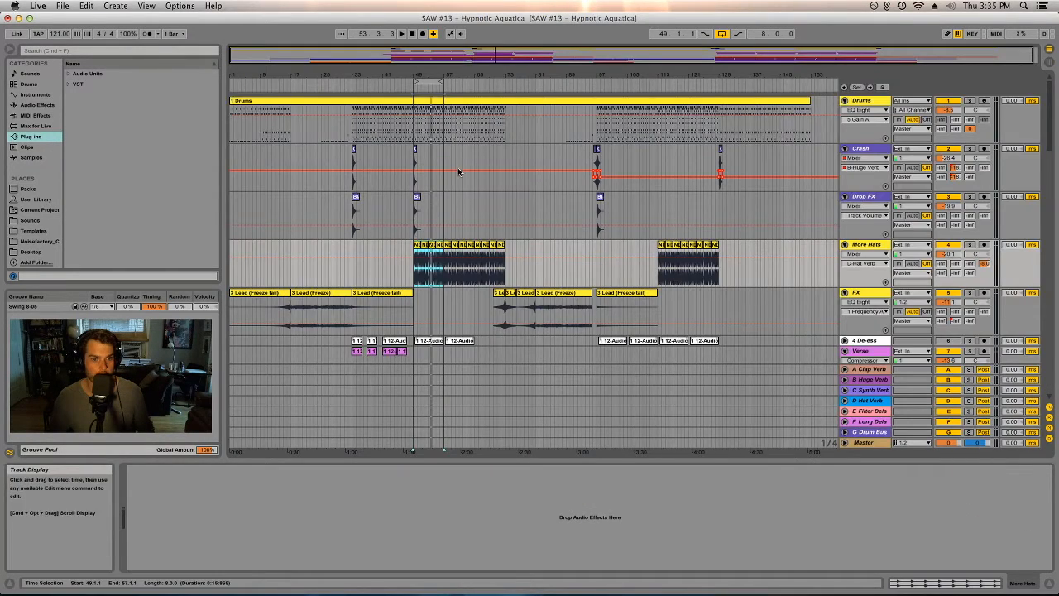
left_click(969, 223)
key("space")
key("space")
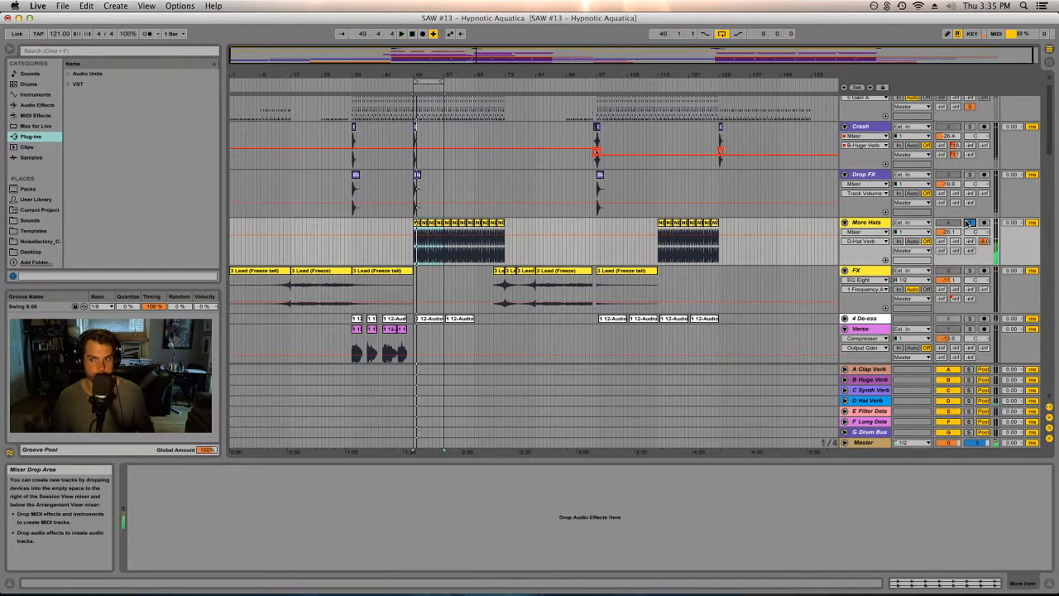
- Solo the FX track, select its Lead (Freeze) clip and start playback
left_click(970, 270)
left_click(544, 273)
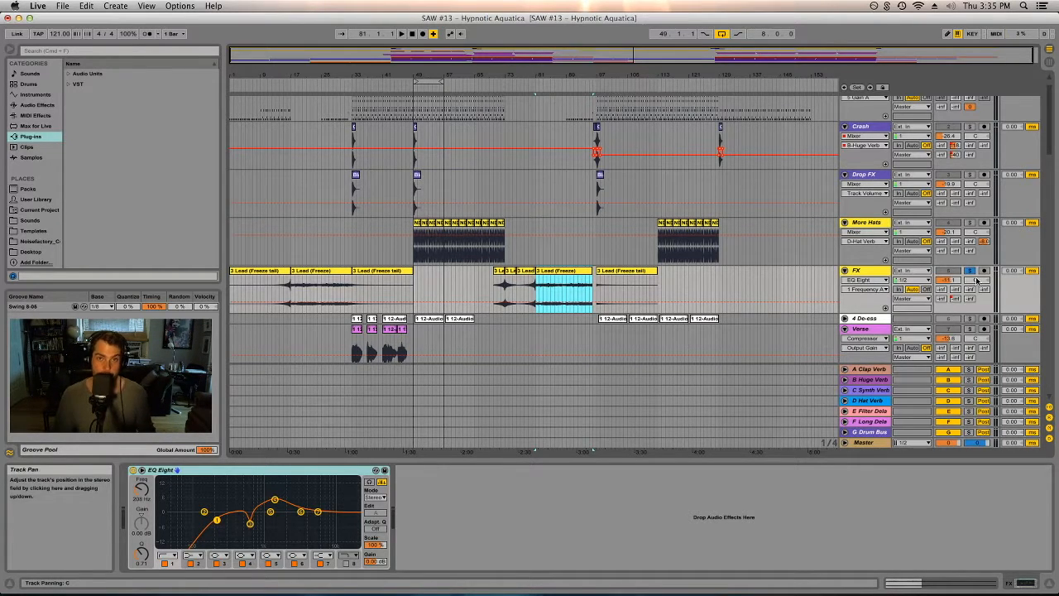
key("space")
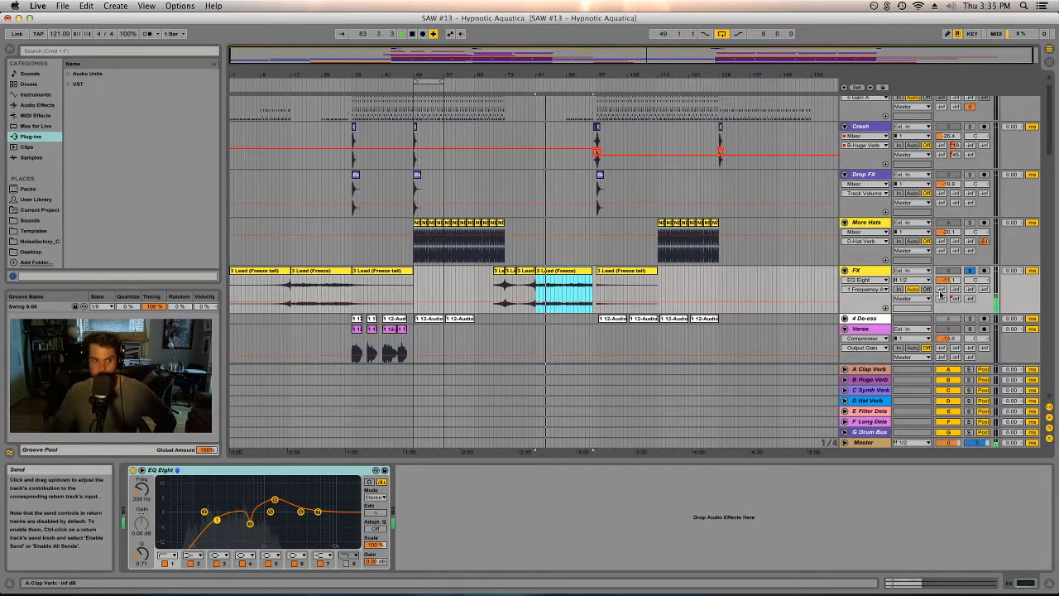
- Compare the FX track with its EQ Eight first band bypassed and re-enabled
left_click(163, 563)
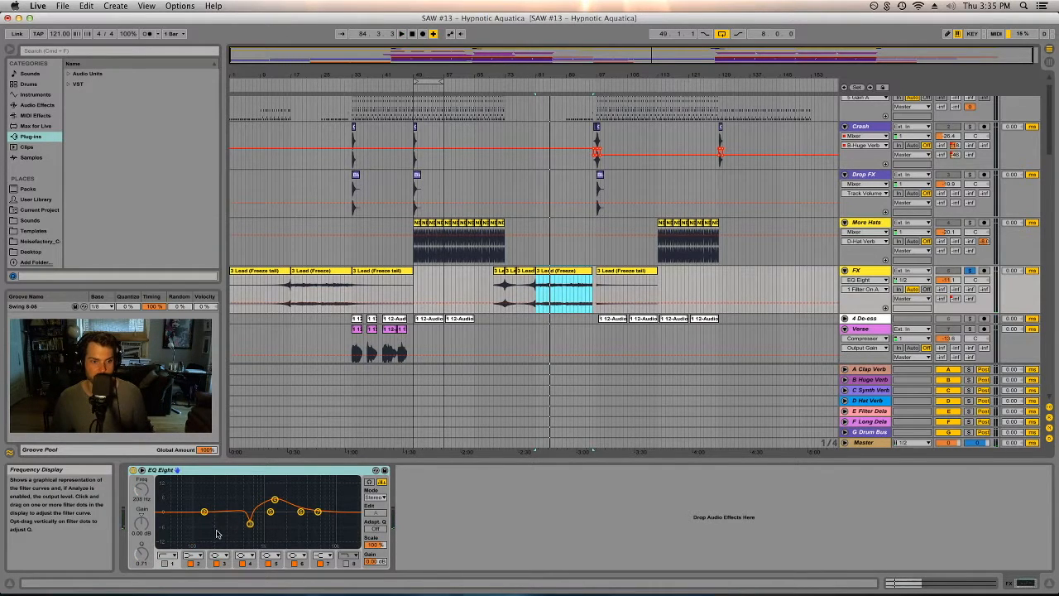
key("space")
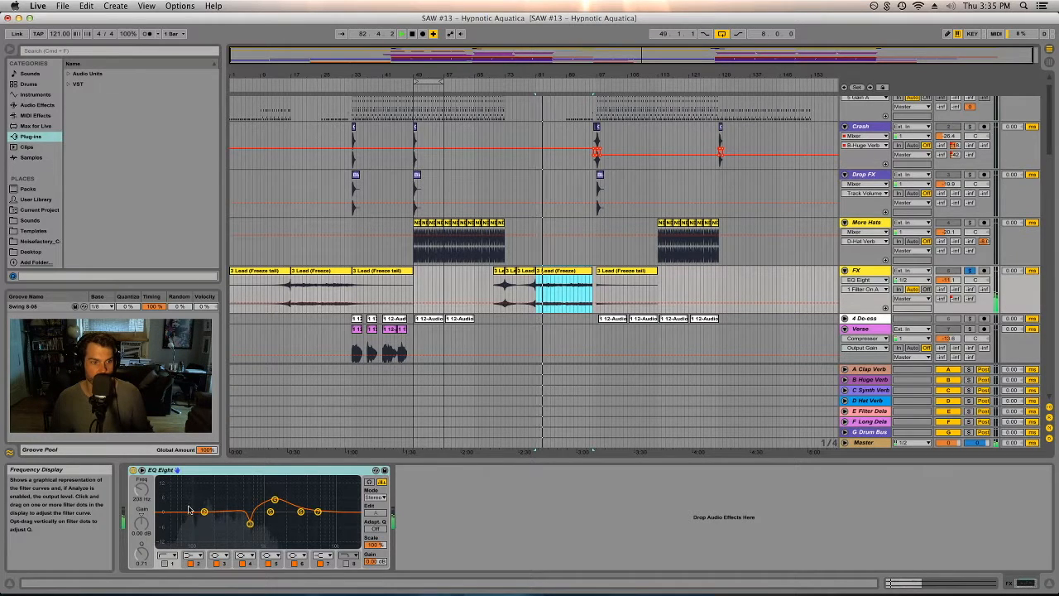
left_click(164, 562)
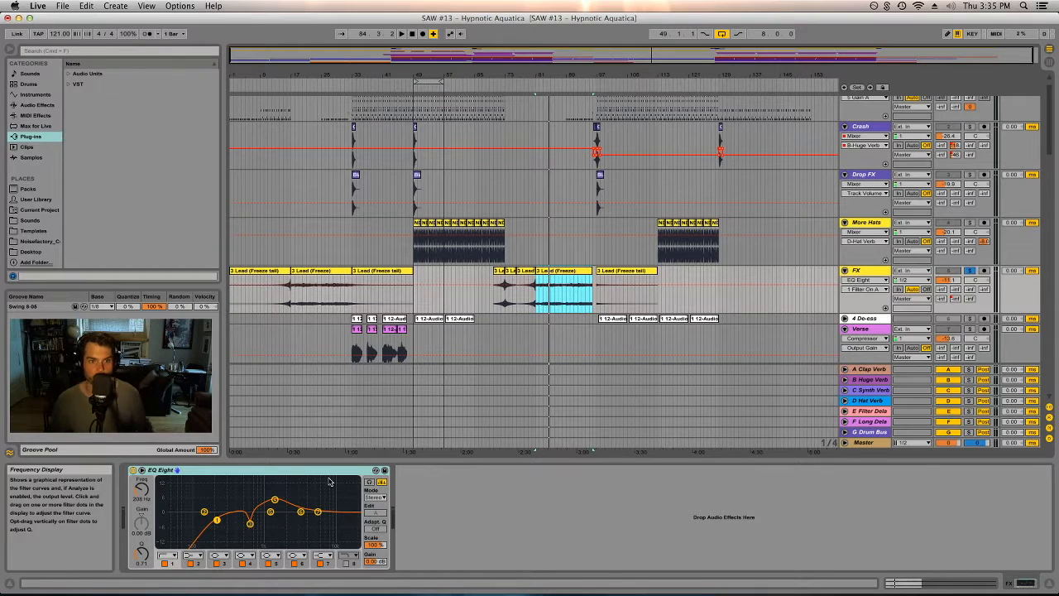
- Unsolo the FX track, solo the Crash track and briefly play it
left_click(969, 271)
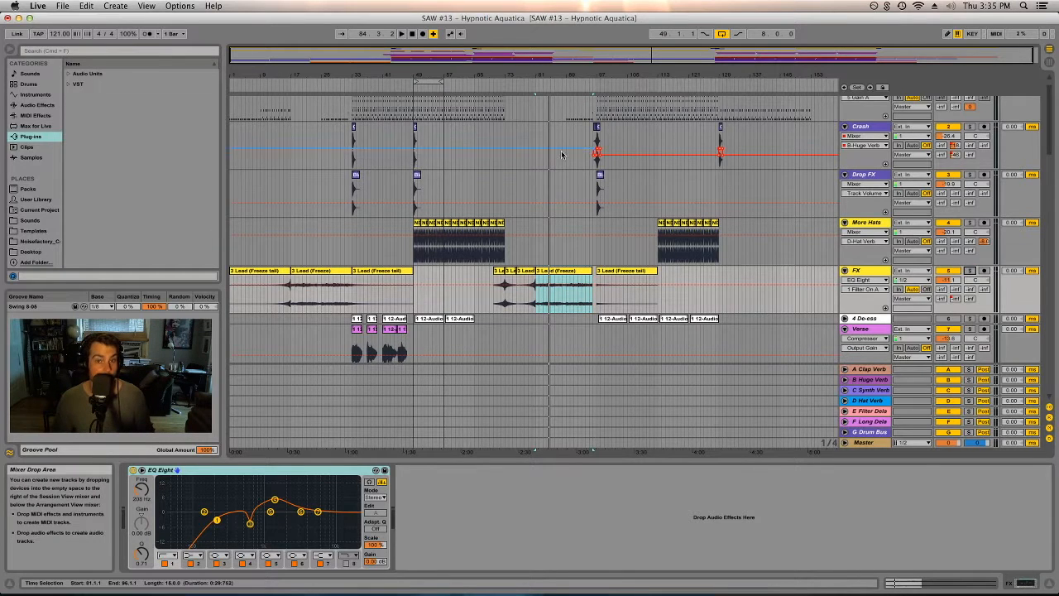
scroll(518, 219, "up", 2)
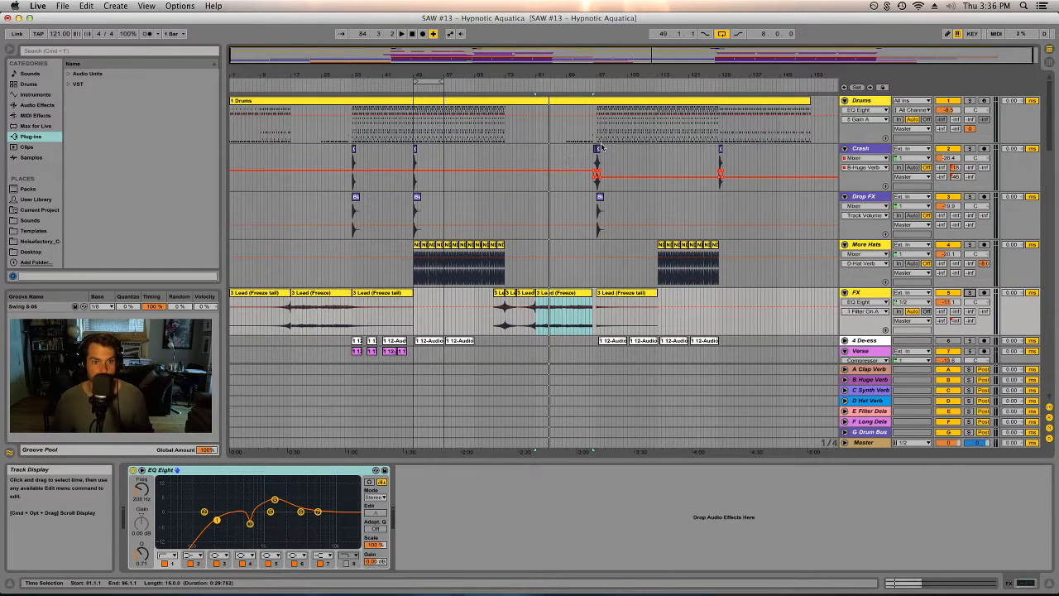
left_click(969, 150)
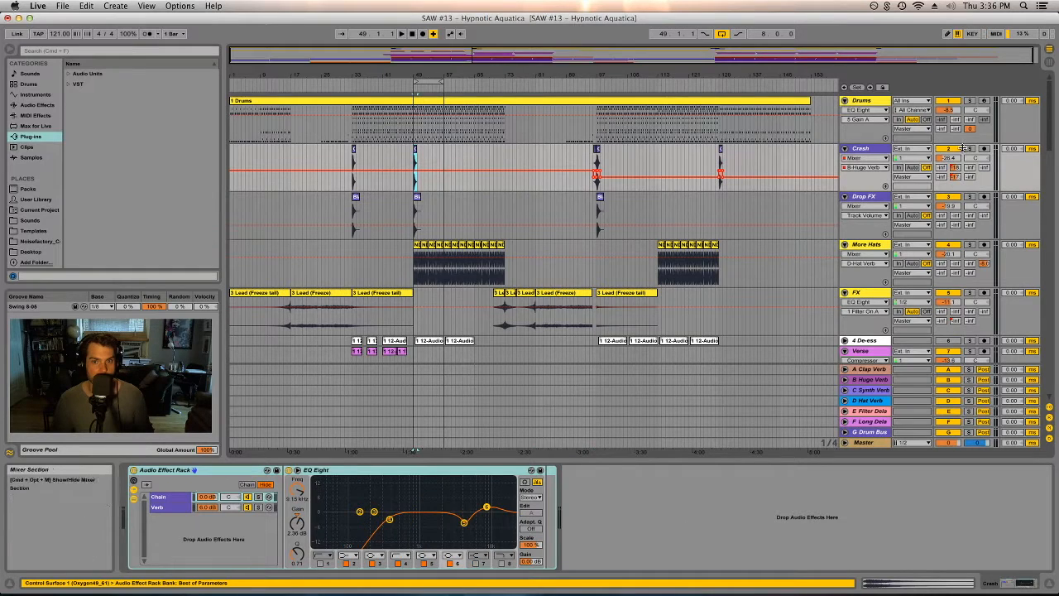
key("space")
- Solo the Drop FX track, play it briefly, then unsolo it
key("space")
left_click(969, 196)
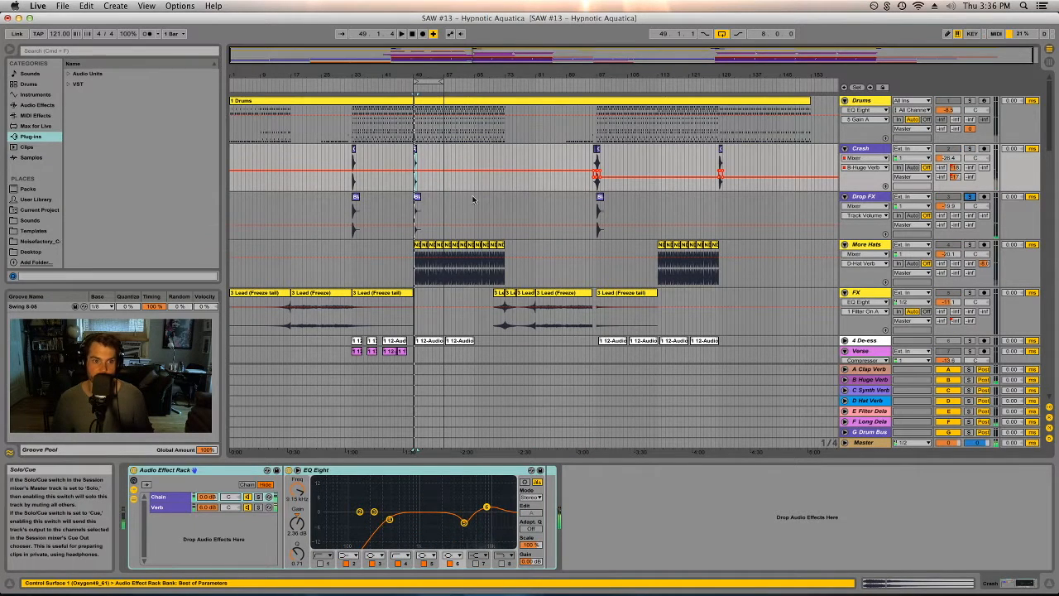
key("space")
key("space")
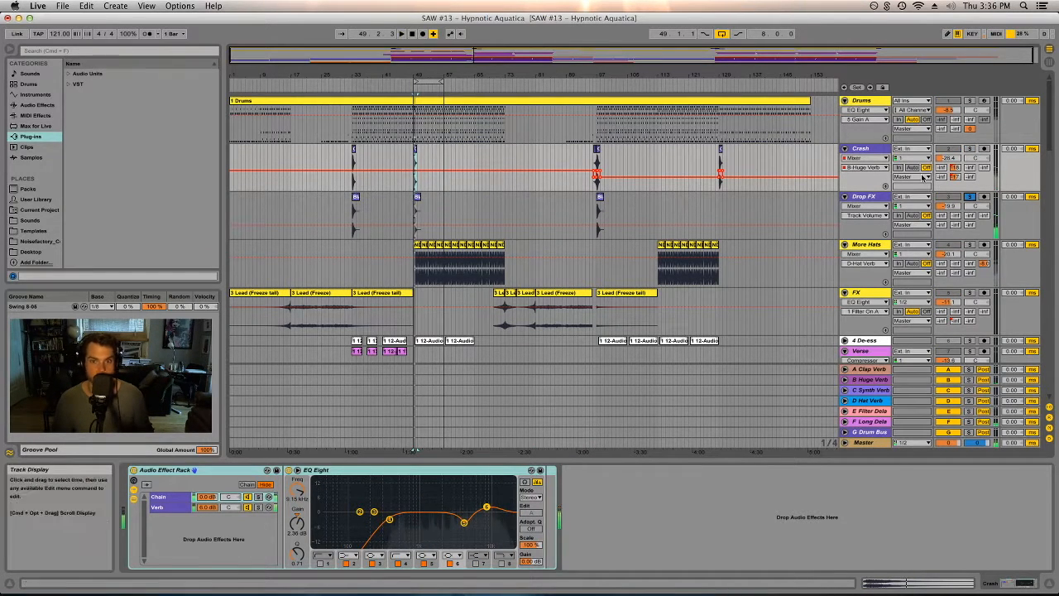
left_click(970, 197)
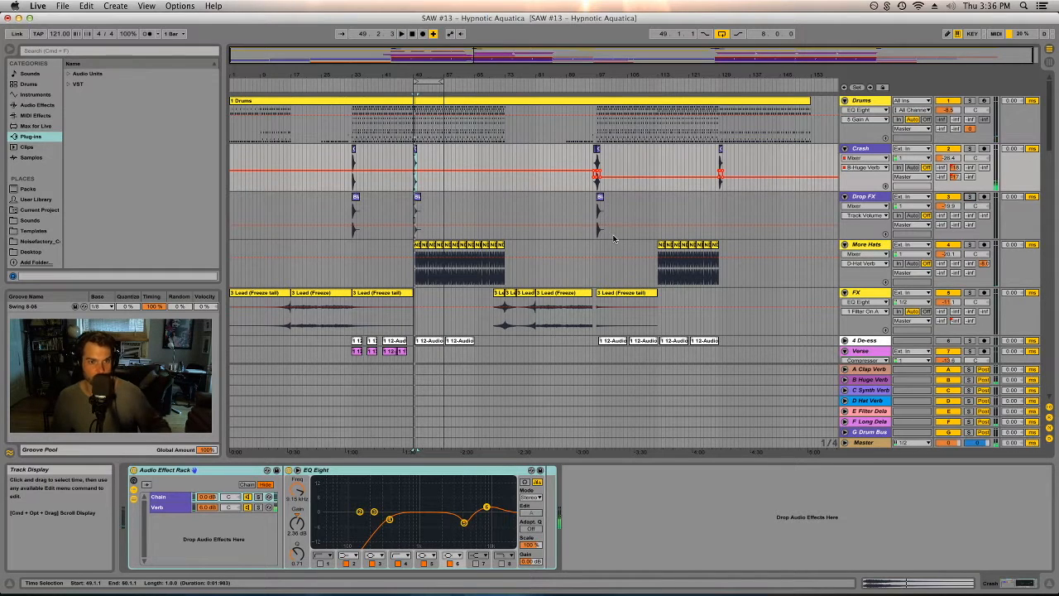
- Select a clip on the Verse track and solo the Verse Layer track
scroll(611, 236, "down", 5)
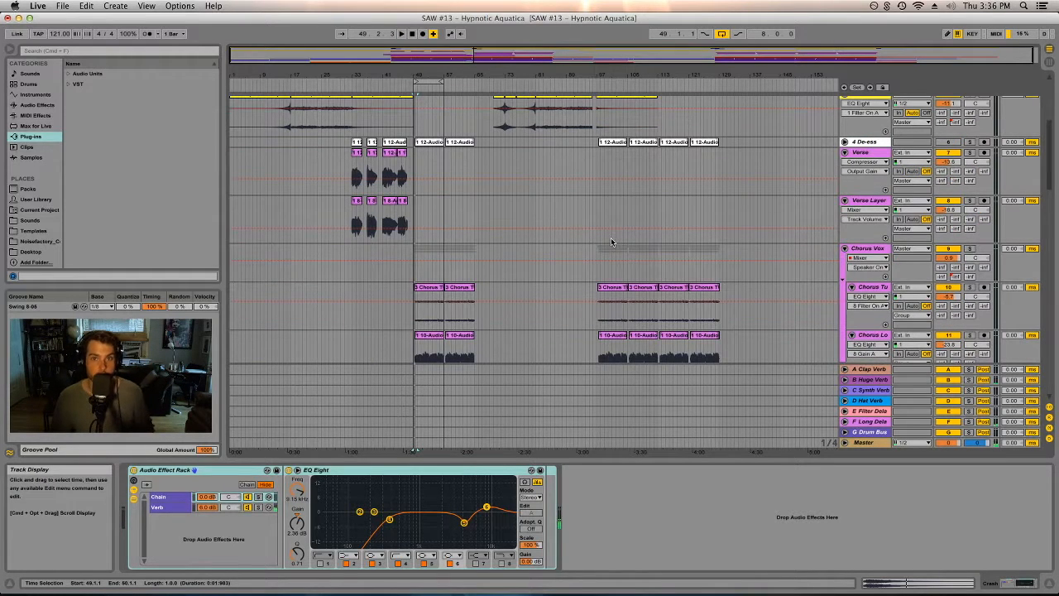
scroll(466, 239, "up", 1)
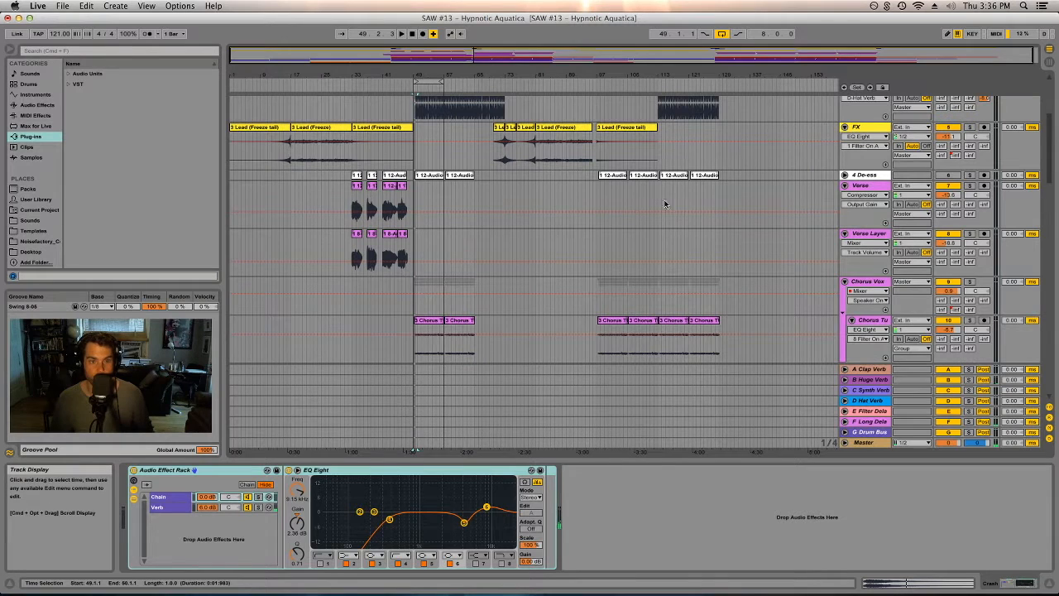
left_click(357, 189)
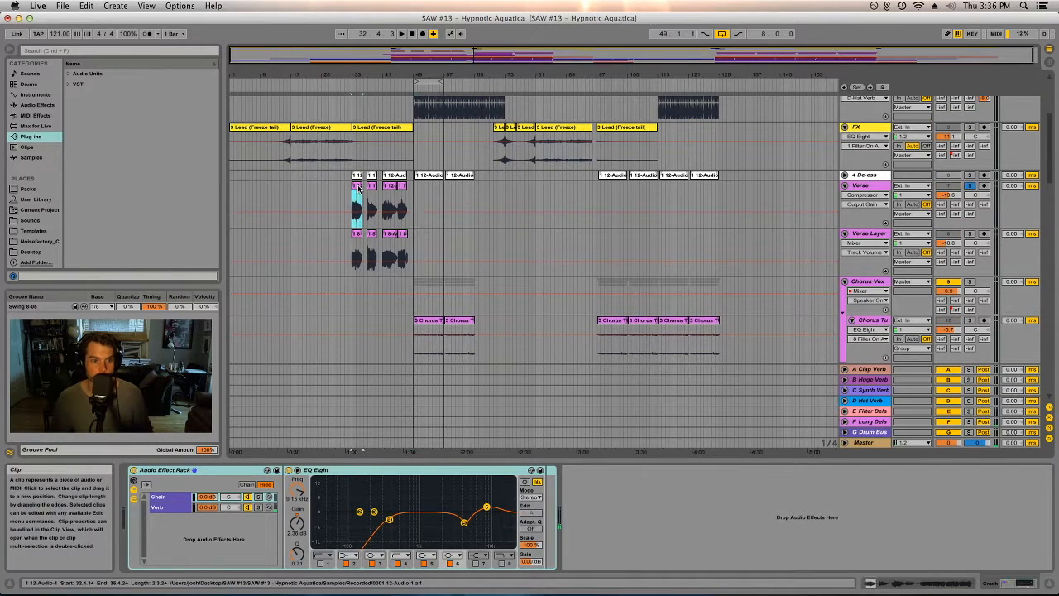
left_click(969, 234)
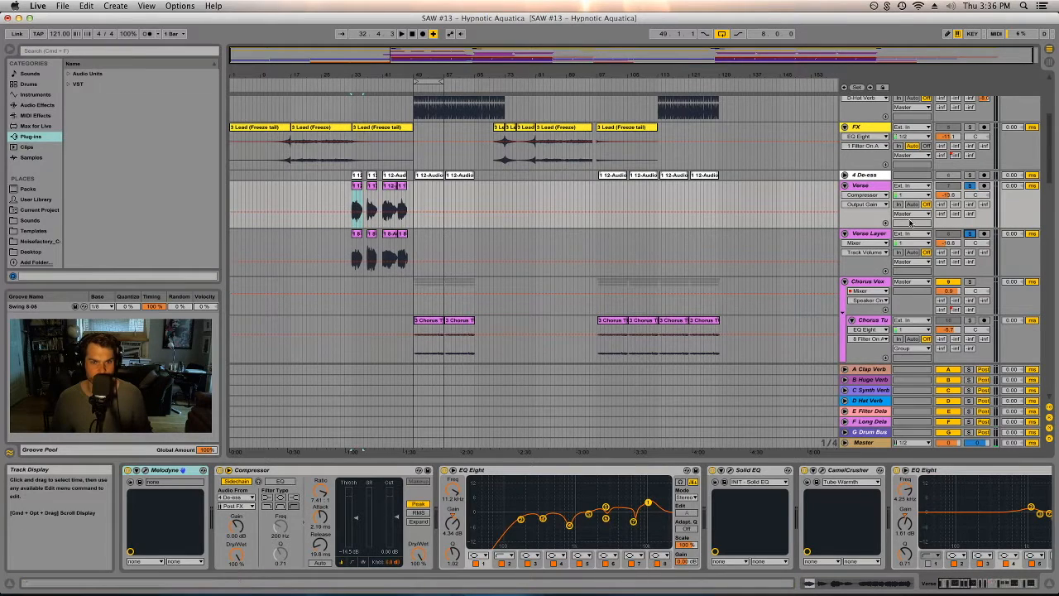
- Inspect the Verse and Verse Layer device chains, focusing on the Verse Compressor
left_click(863, 186)
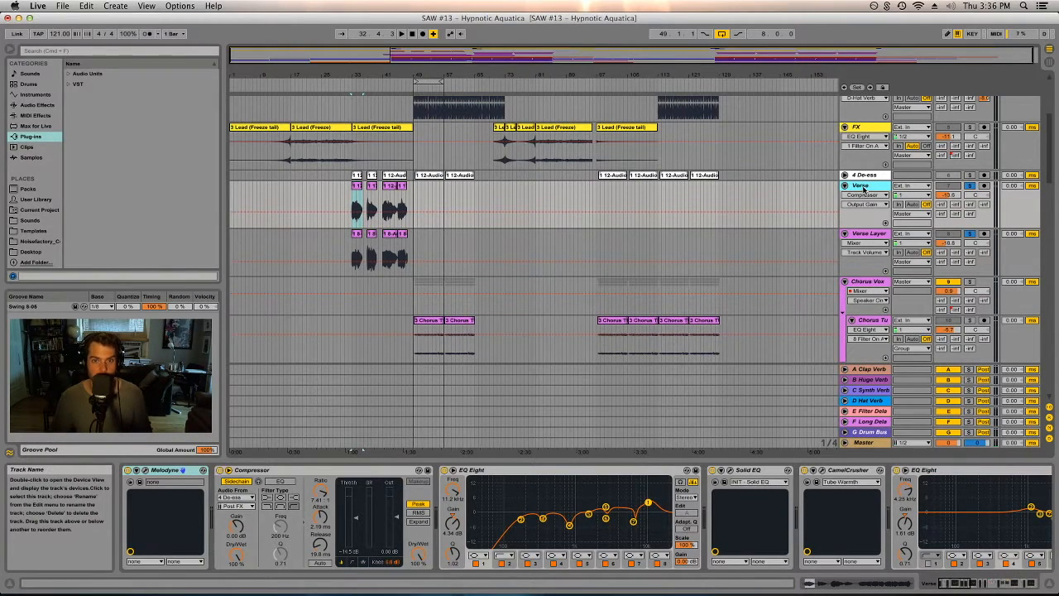
left_click(824, 249)
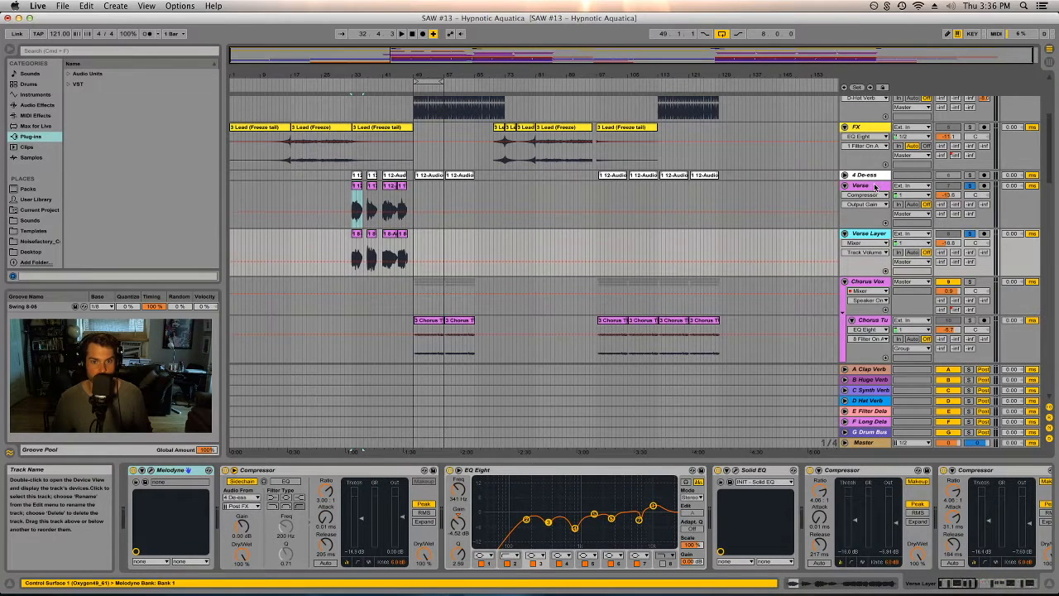
key("Up")
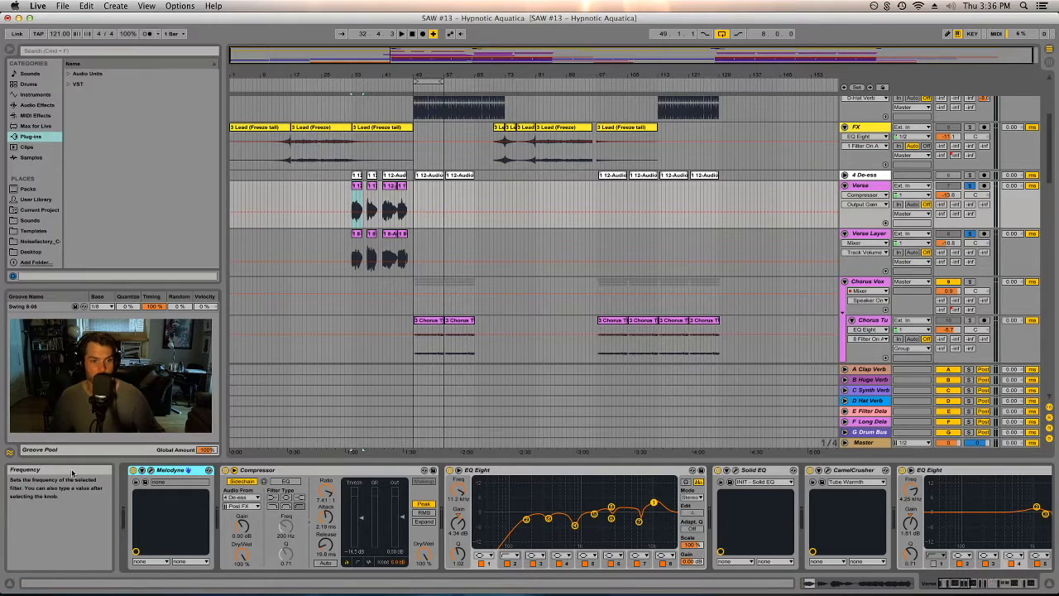
left_click(266, 471)
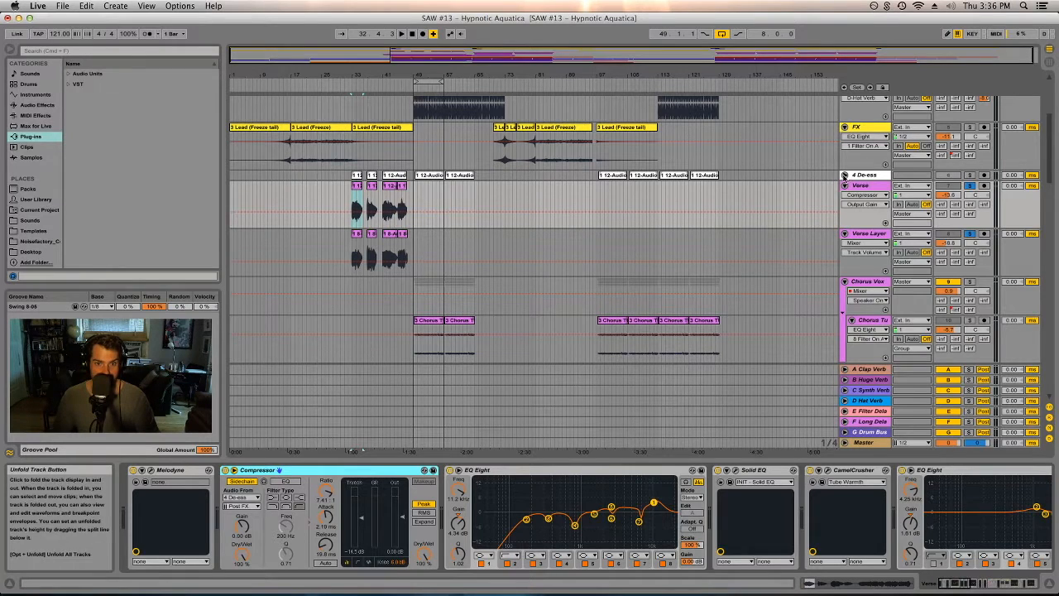
- Unfold and solo the 4 De-ess track, enlarge its lane, and select one of its clips
left_click(843, 175)
left_click(969, 175)
left_click_drag(869, 188, 869, 207)
left_click(869, 176)
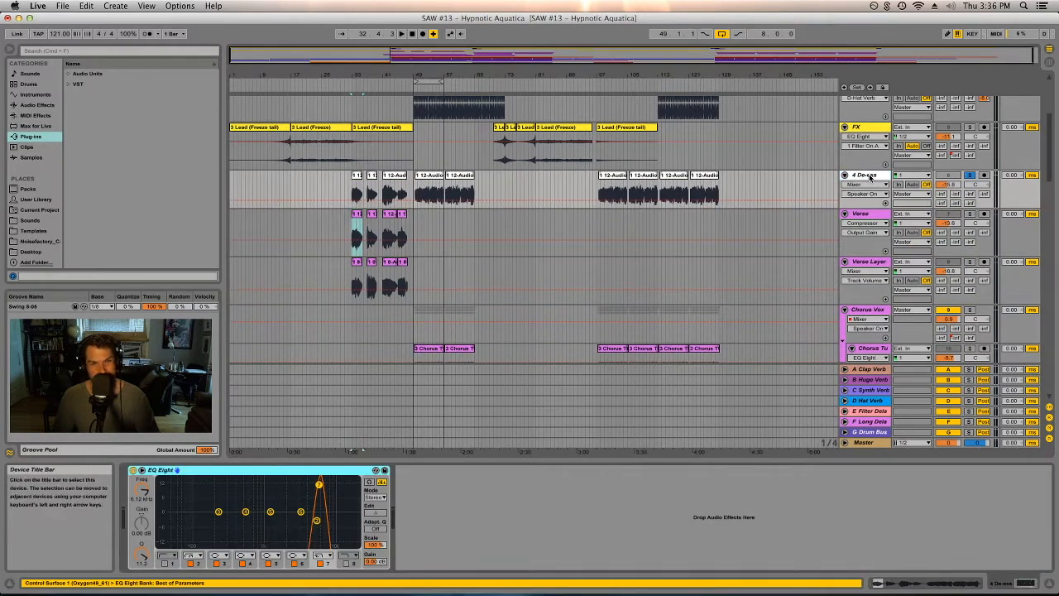
left_click(425, 179)
- Play the De-ess audio, then add the Verse track to the solo and resume playback
key("space")
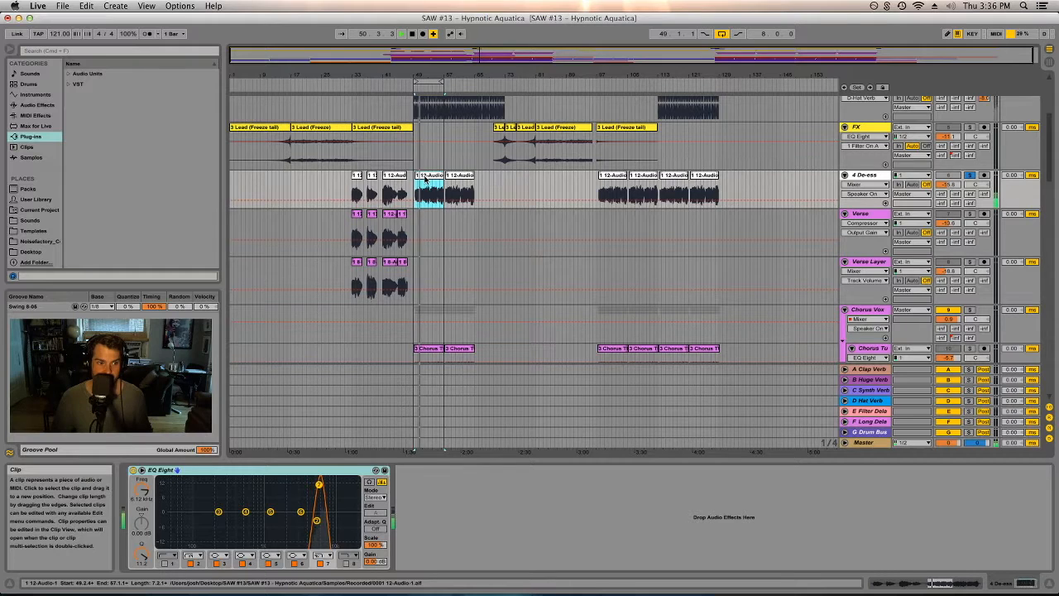
key("space")
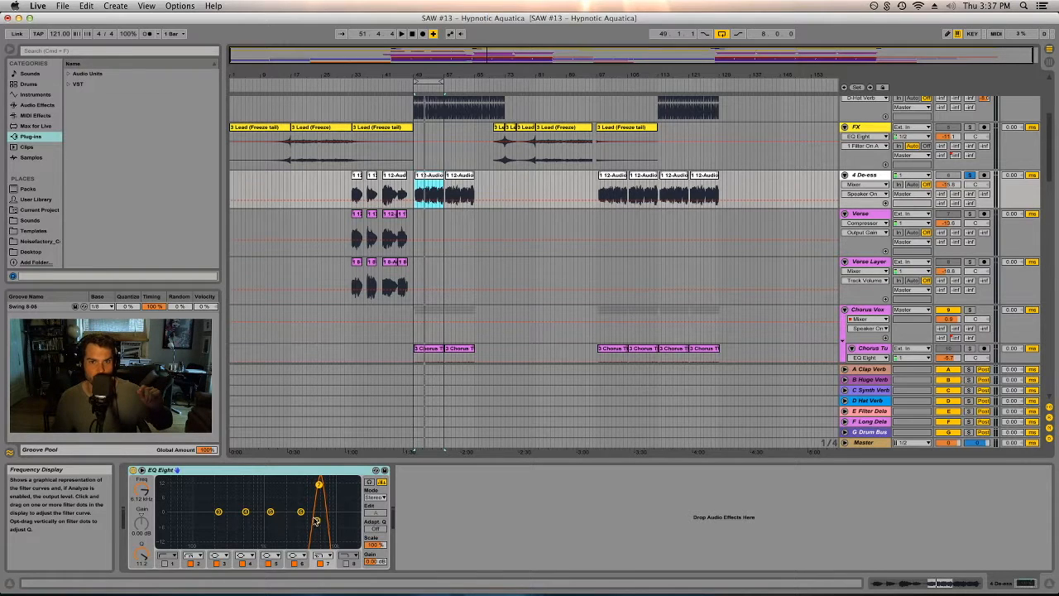
key("space")
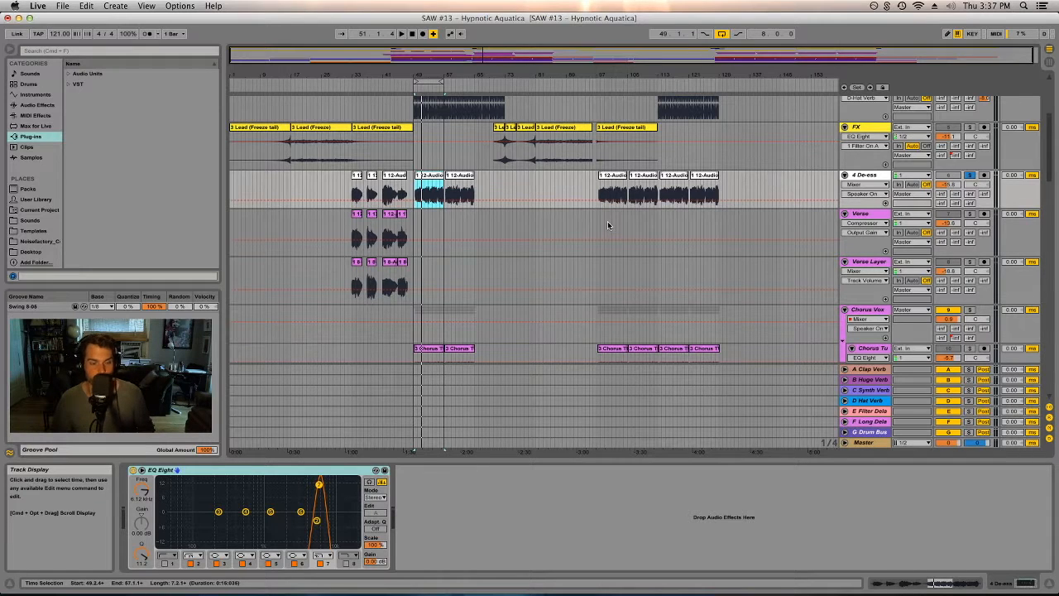
left_click(970, 215)
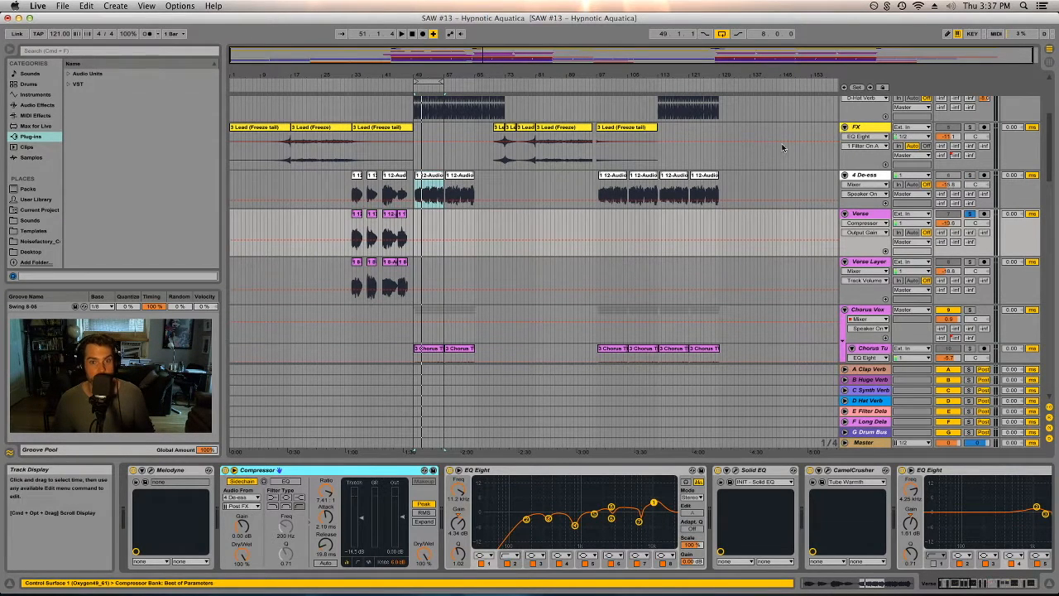
key("space")
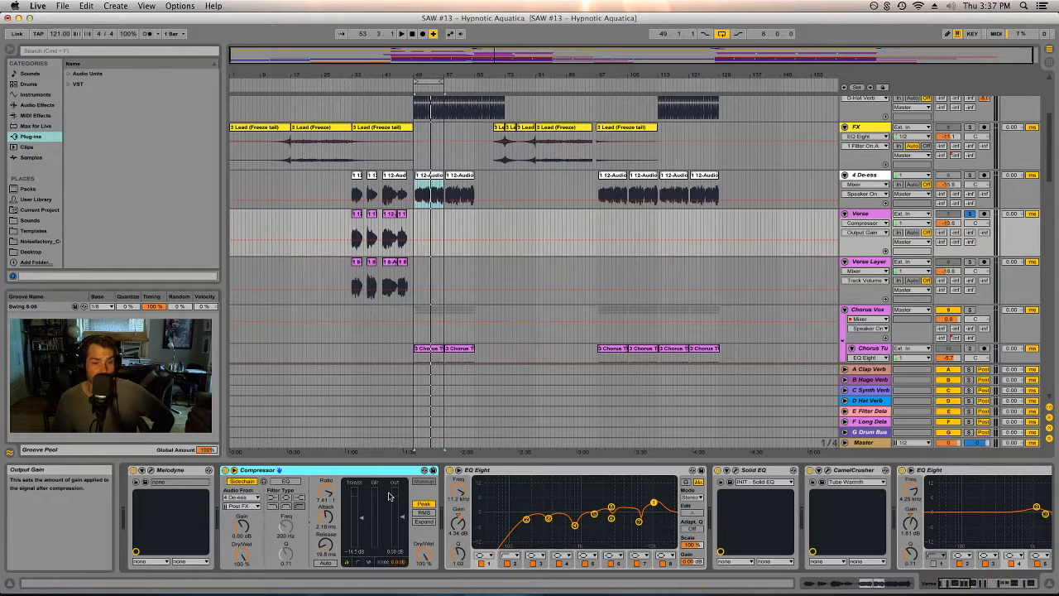
- Inspect bands of the Verse EQ Eight, then open and close the Solid EQ plug-in window
left_click(639, 522)
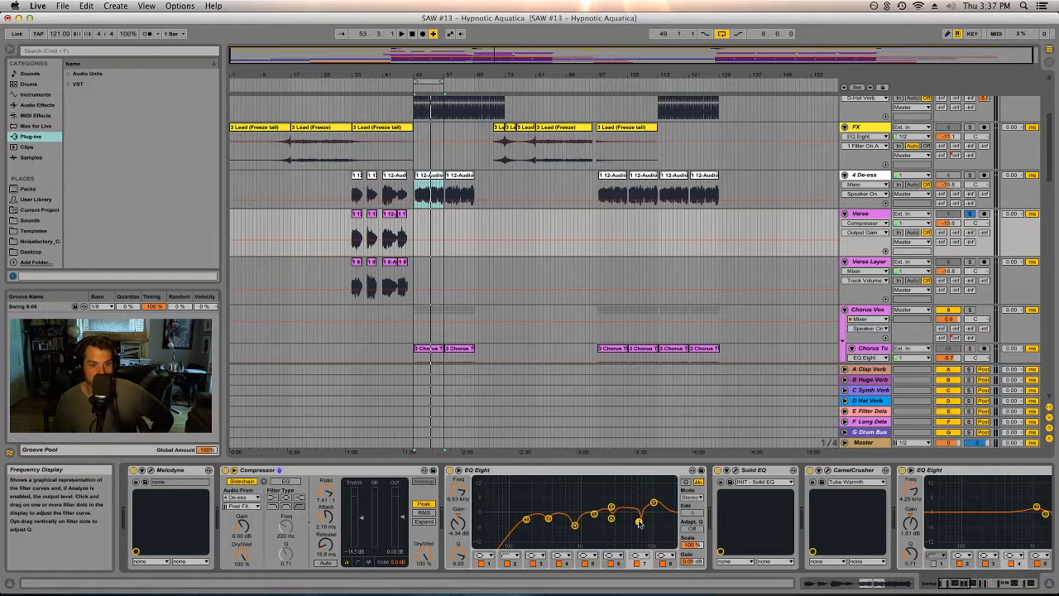
left_click(612, 519)
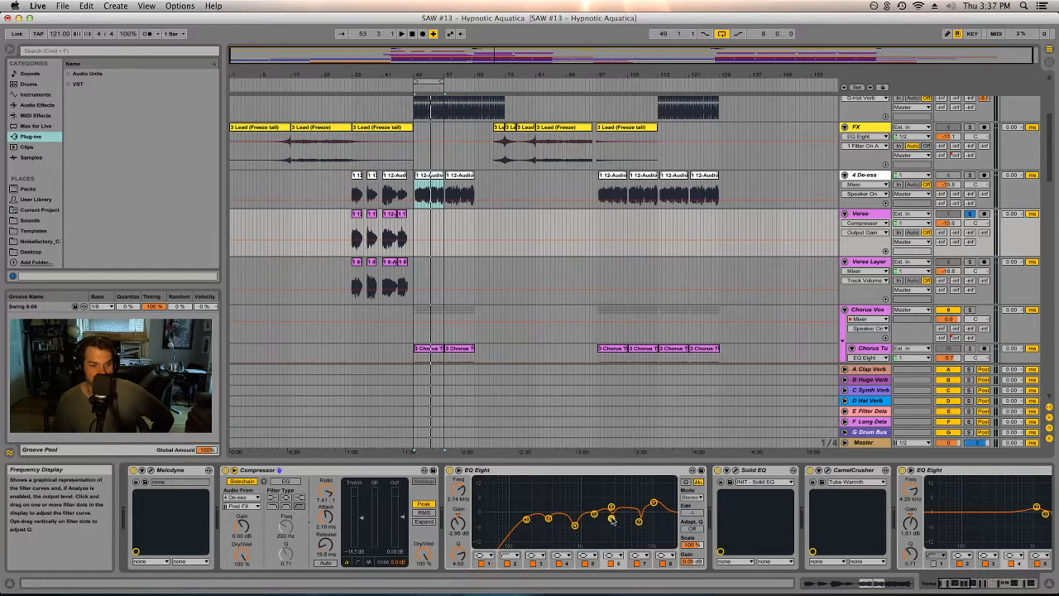
left_click(750, 472)
left_click(736, 470)
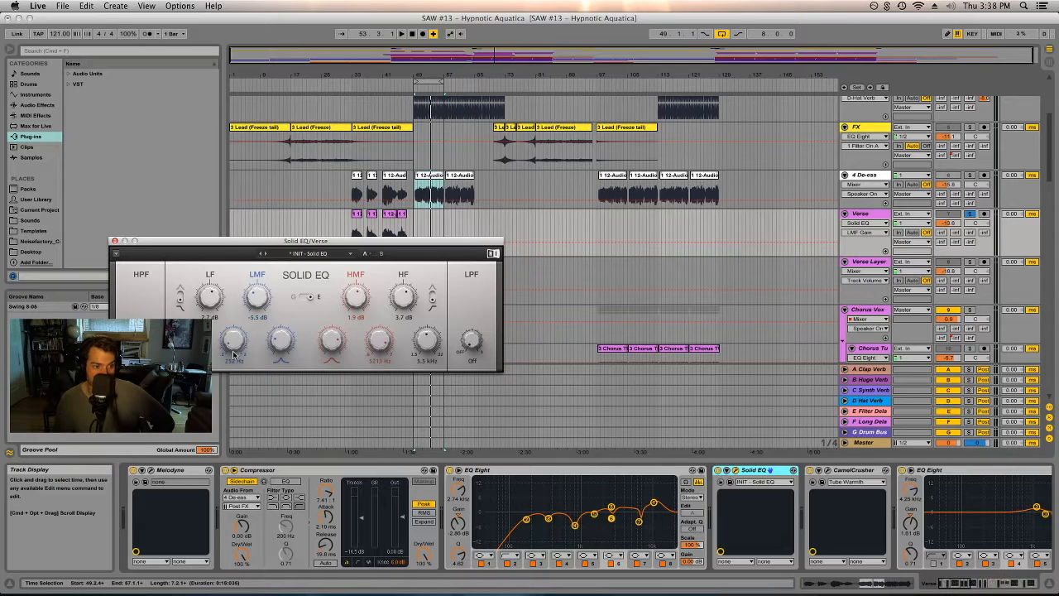
left_click(115, 242)
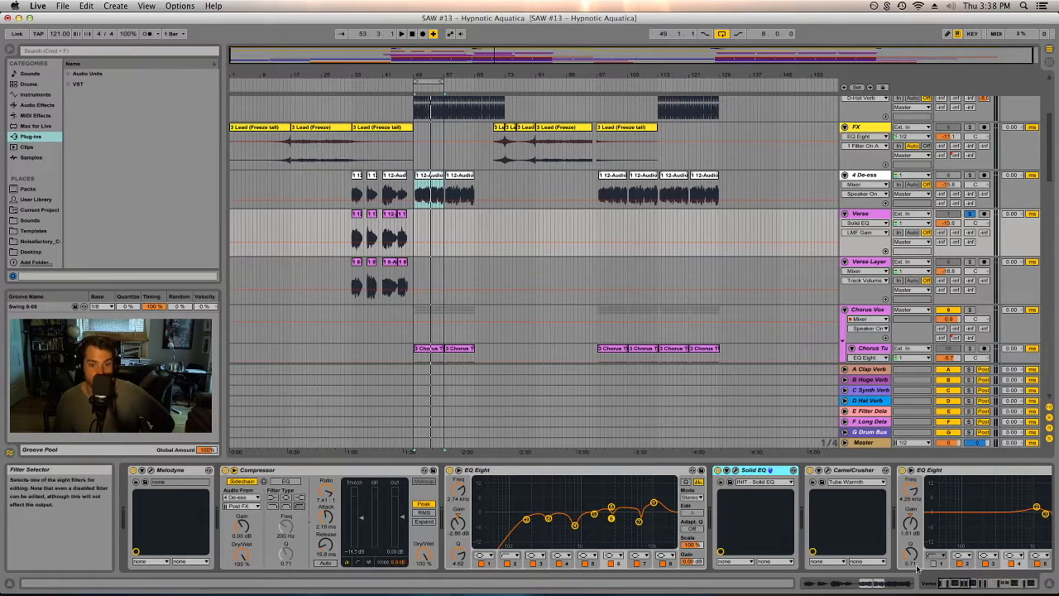
- Scroll through the Verse device chain, selecting CamelCrusher, EQ Eight and the compressors to examine them
left_click(842, 471)
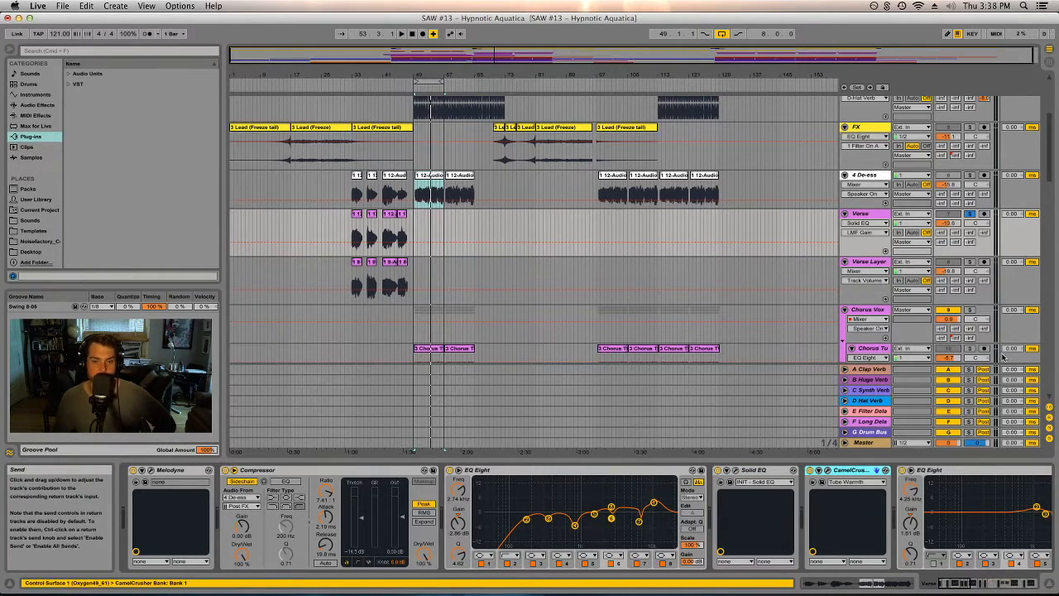
left_click_drag(963, 584, 980, 588)
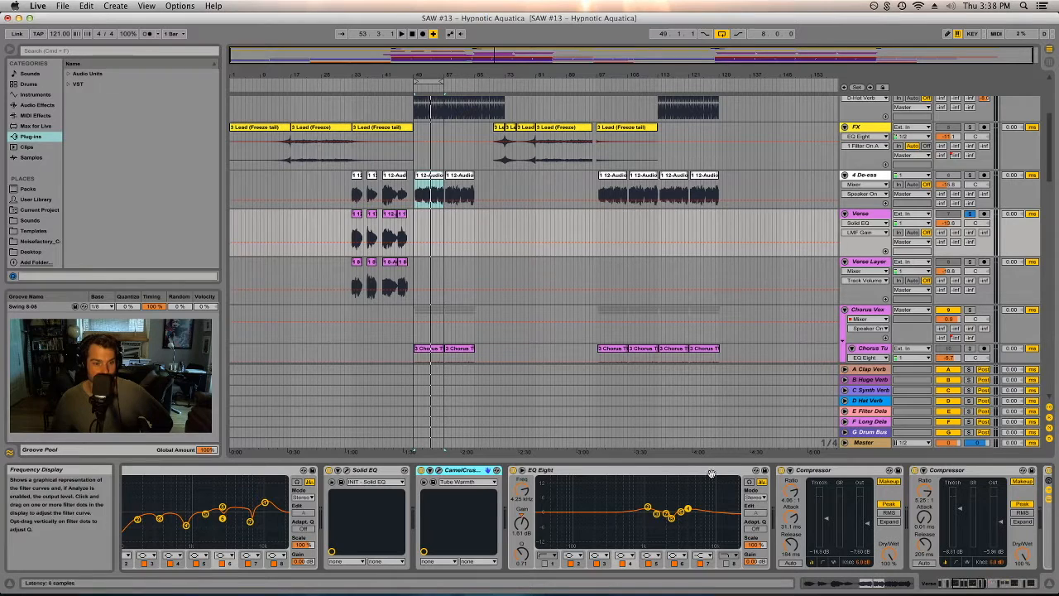
left_click(655, 469)
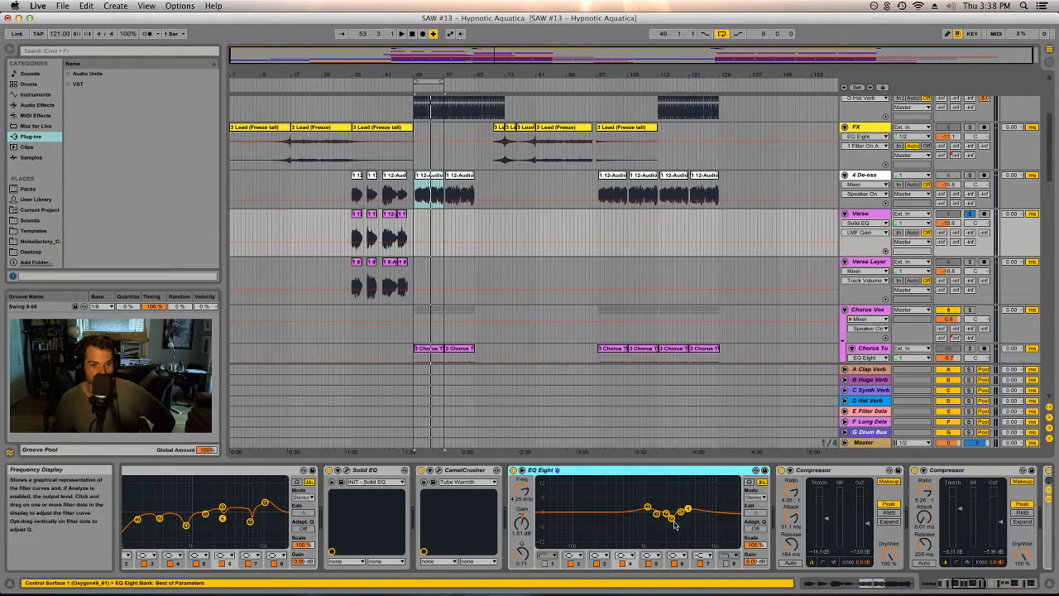
left_click_drag(976, 583, 990, 583)
left_click(497, 470)
left_click(587, 472)
left_click(488, 469)
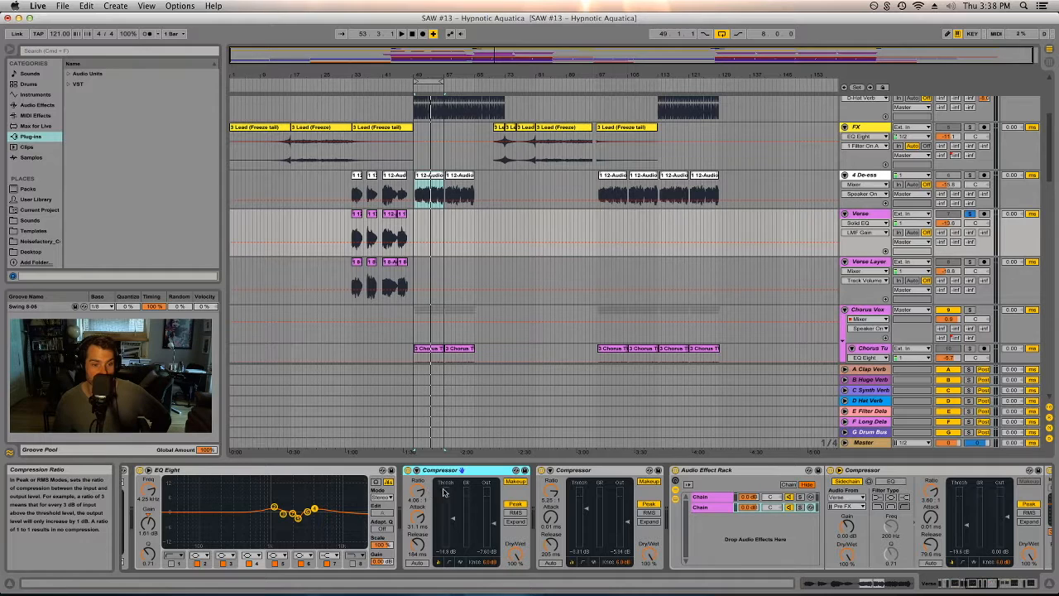
- Select the second Compressor and switch its display to the transfer curve view
left_click(552, 485)
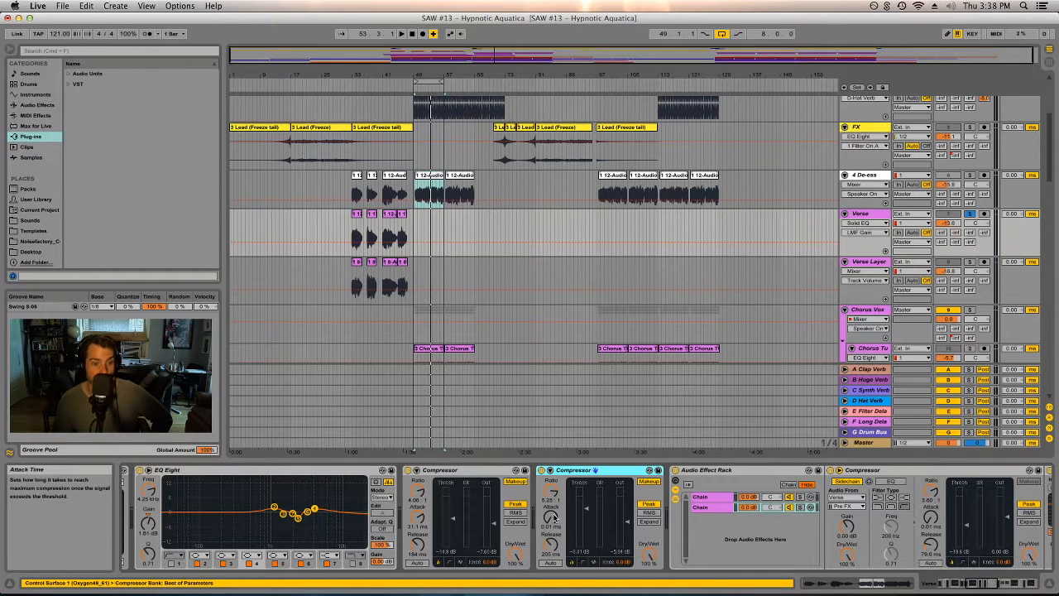
left_click(583, 563)
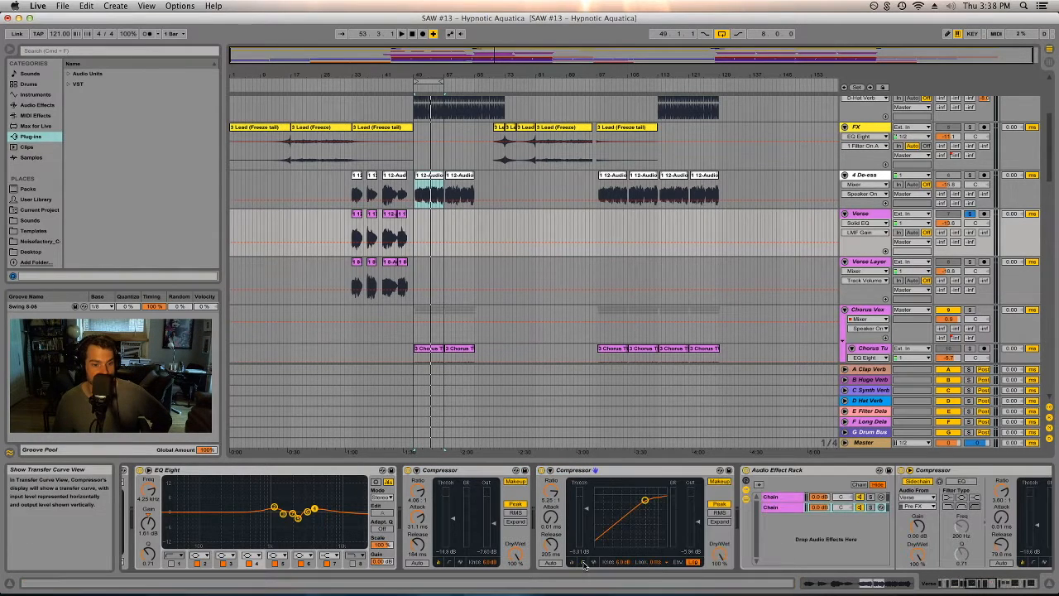
left_click(662, 562)
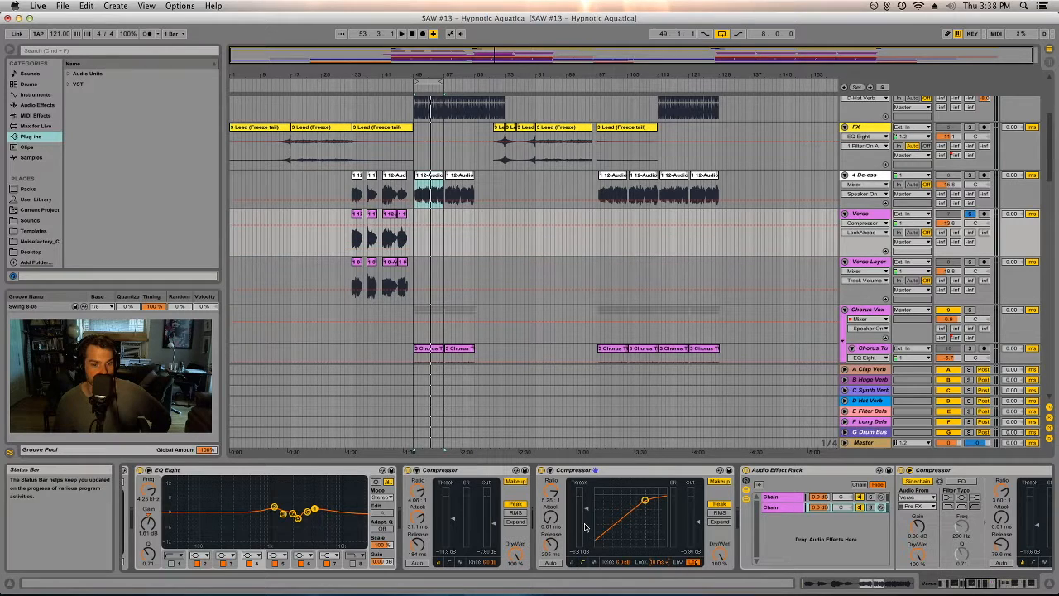
left_click(622, 562)
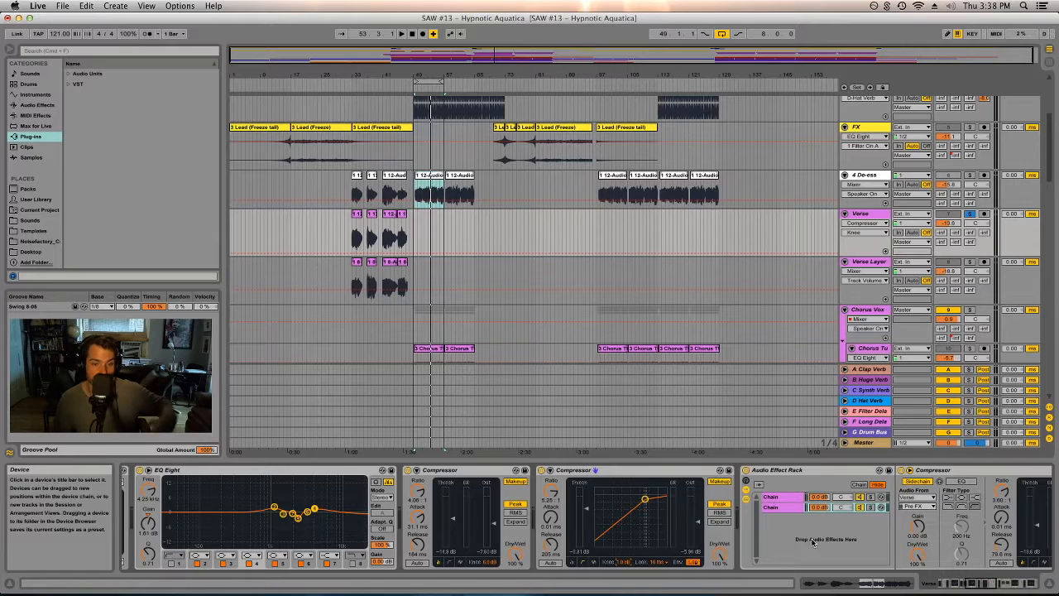
- Examine the Audio Effect Rack's chains and the Compressor and Vocal Hall devices inside them
left_click_drag(974, 584, 985, 582)
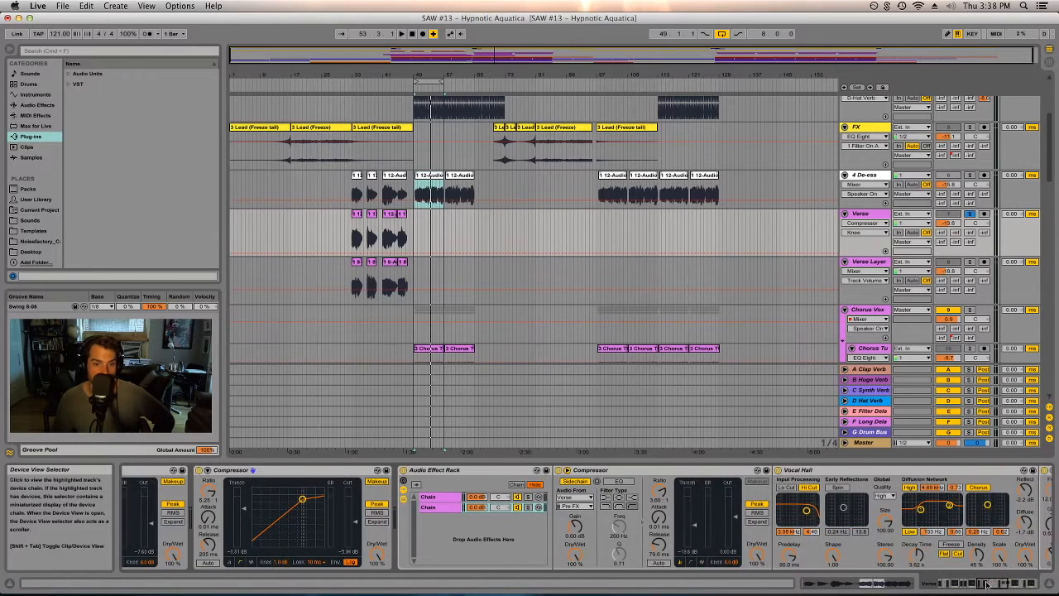
left_click(486, 471)
left_click(165, 496)
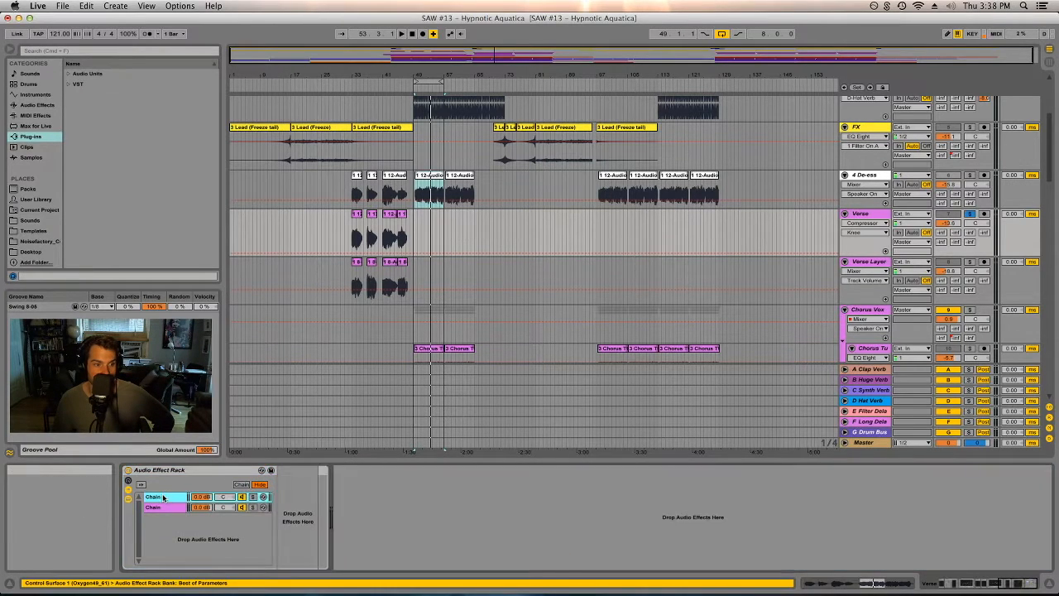
left_click(165, 508)
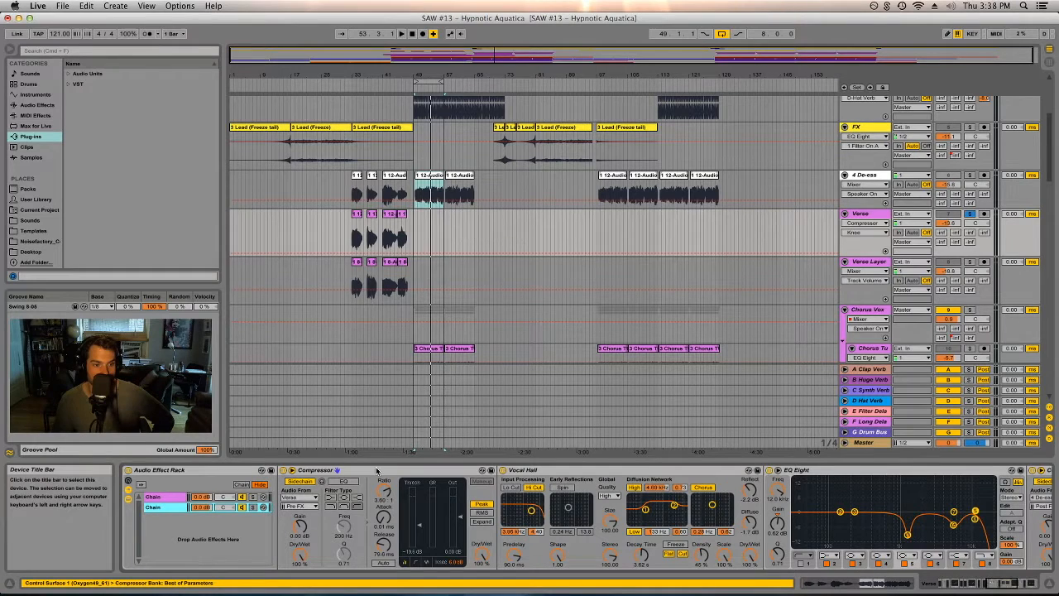
left_click(325, 470)
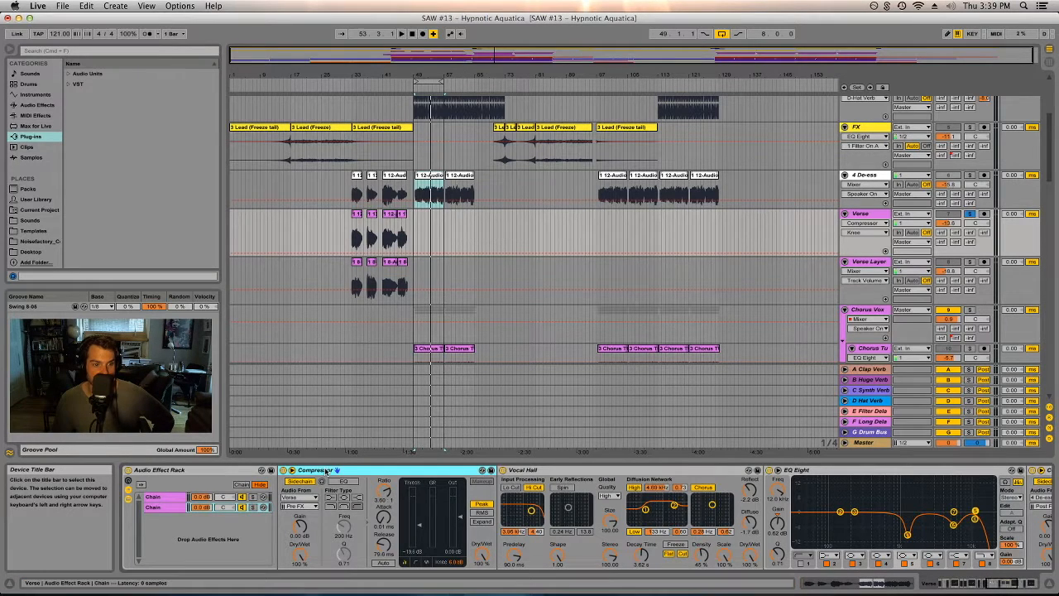
left_click(522, 471)
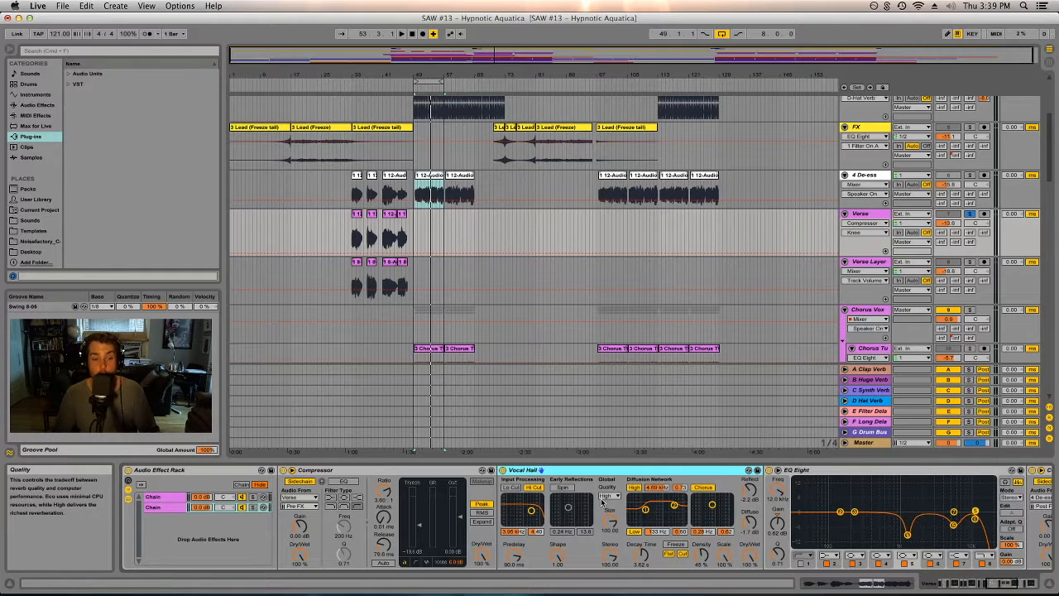
left_click(449, 471)
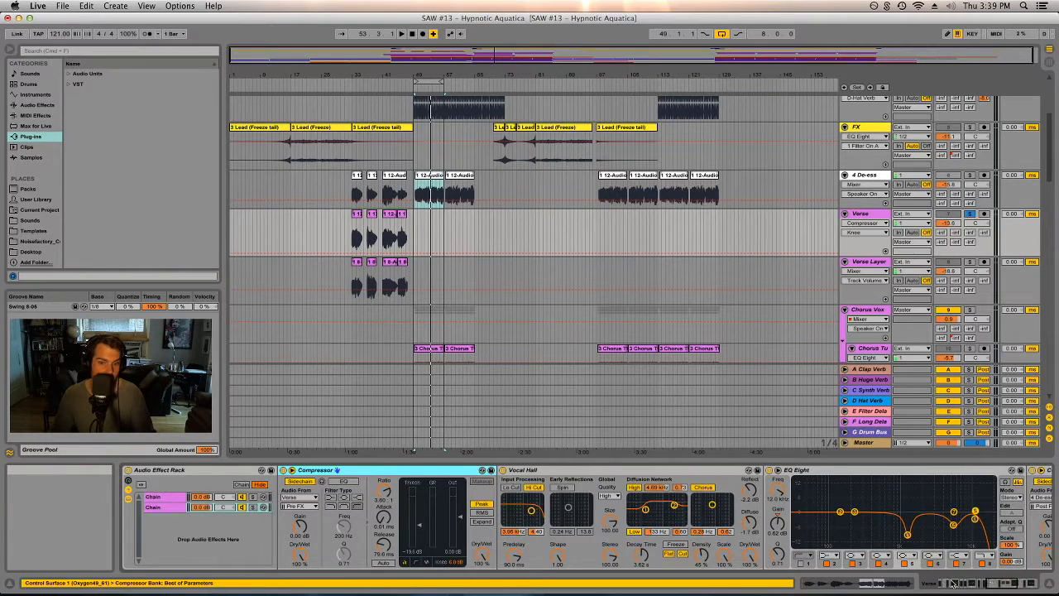
- Set band 1 of the rack's EQ Eight to a high-pass filter at 200 Hz
left_click_drag(966, 584, 985, 584)
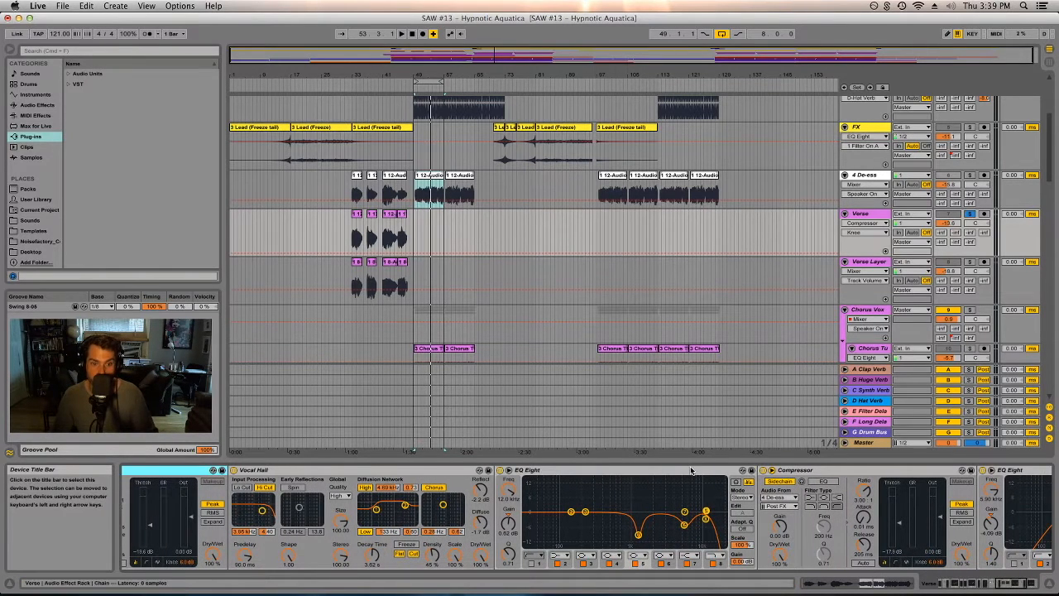
left_click(691, 470)
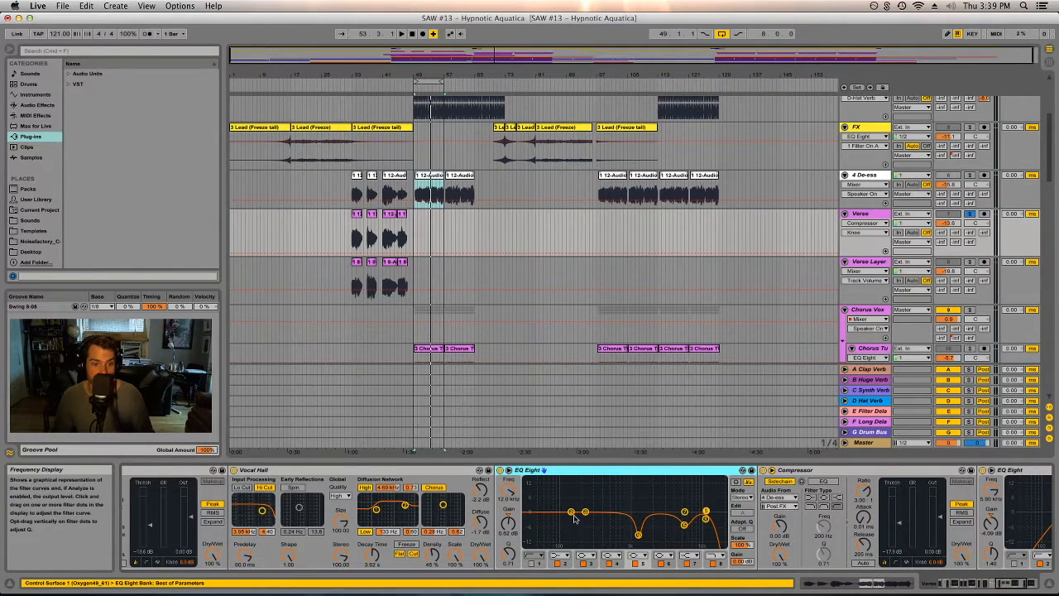
left_click(536, 559)
left_click(536, 559)
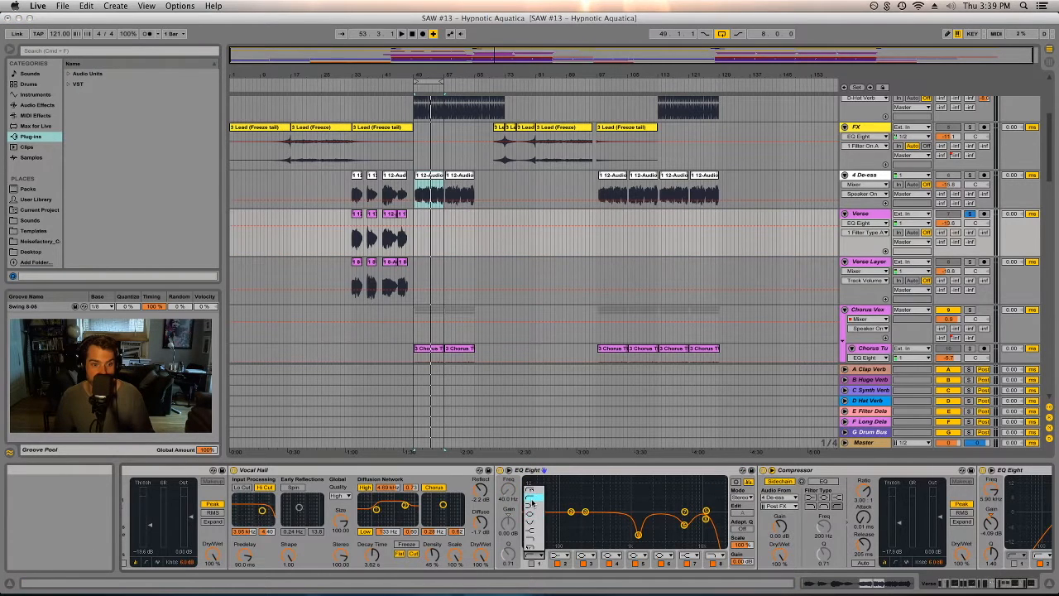
left_click(533, 502)
left_click(514, 500)
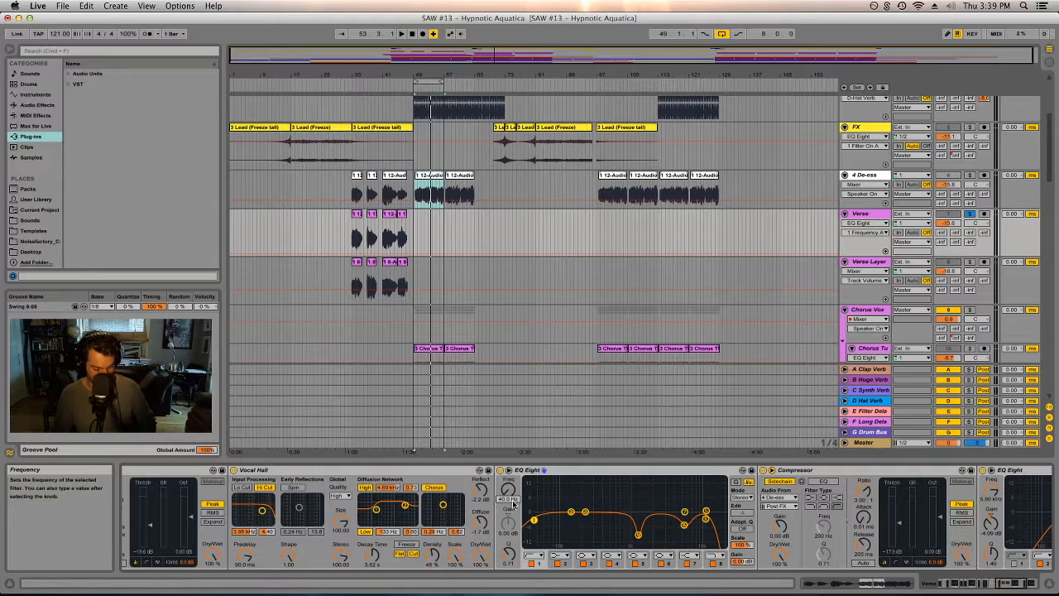
key("Return")
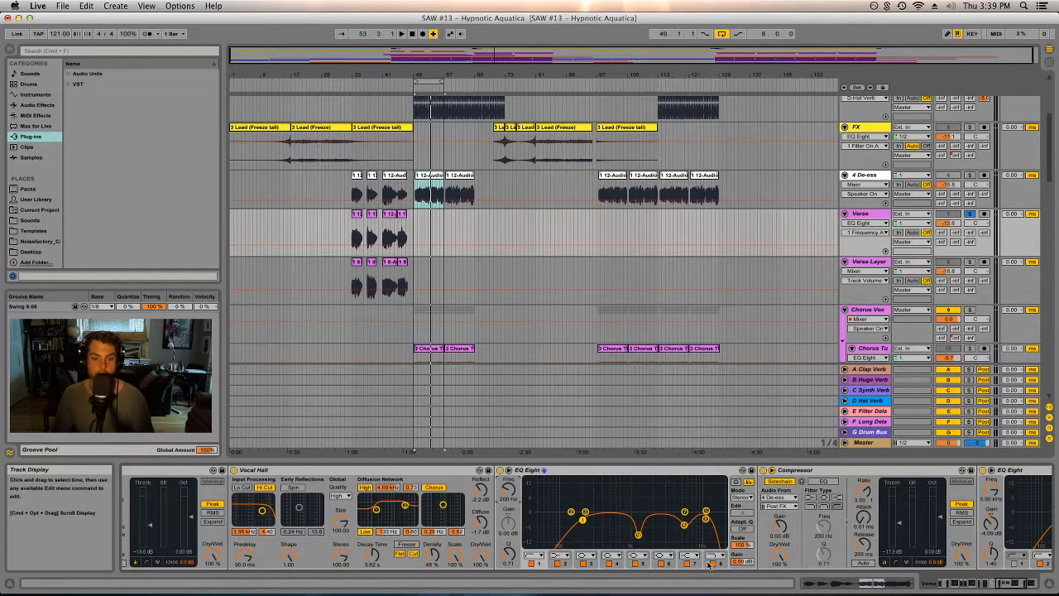
- Play the selected Verse section and lower the rack Compressor's threshold
left_click(1014, 582)
left_click(1009, 582)
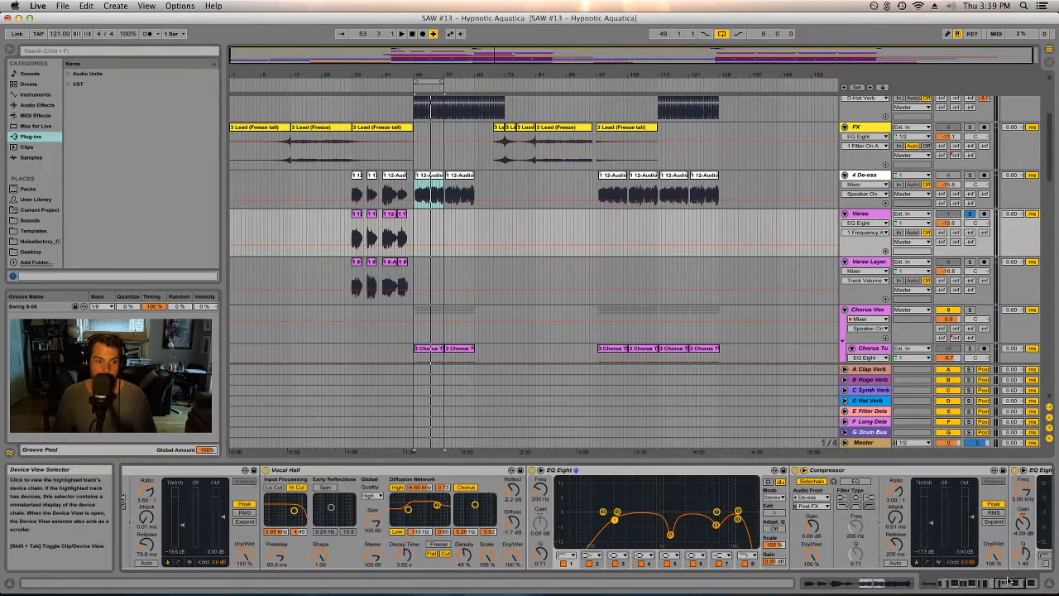
left_click(1005, 582)
left_click(1003, 582)
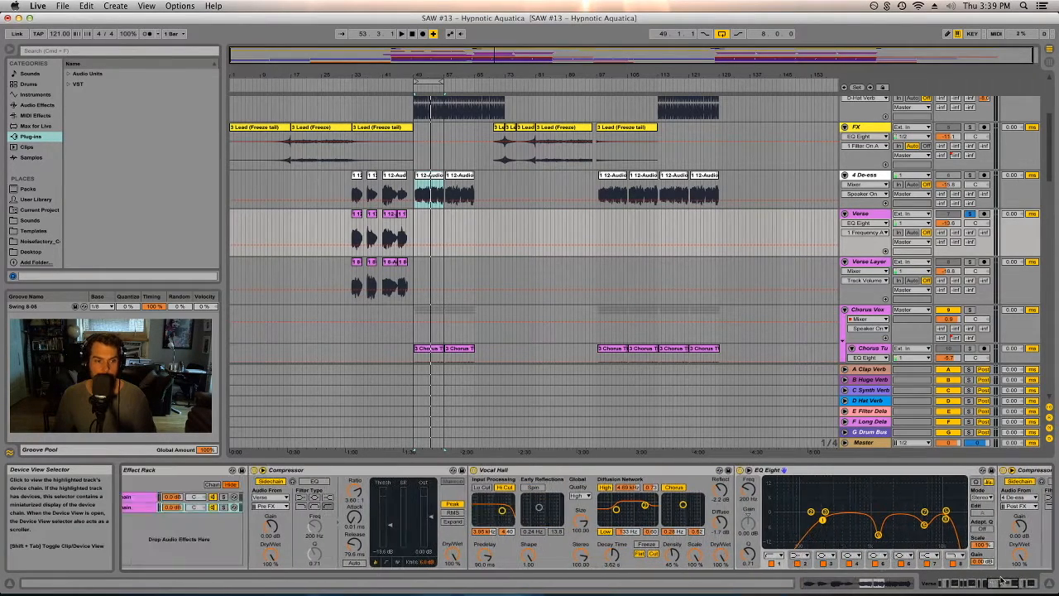
left_click(339, 473)
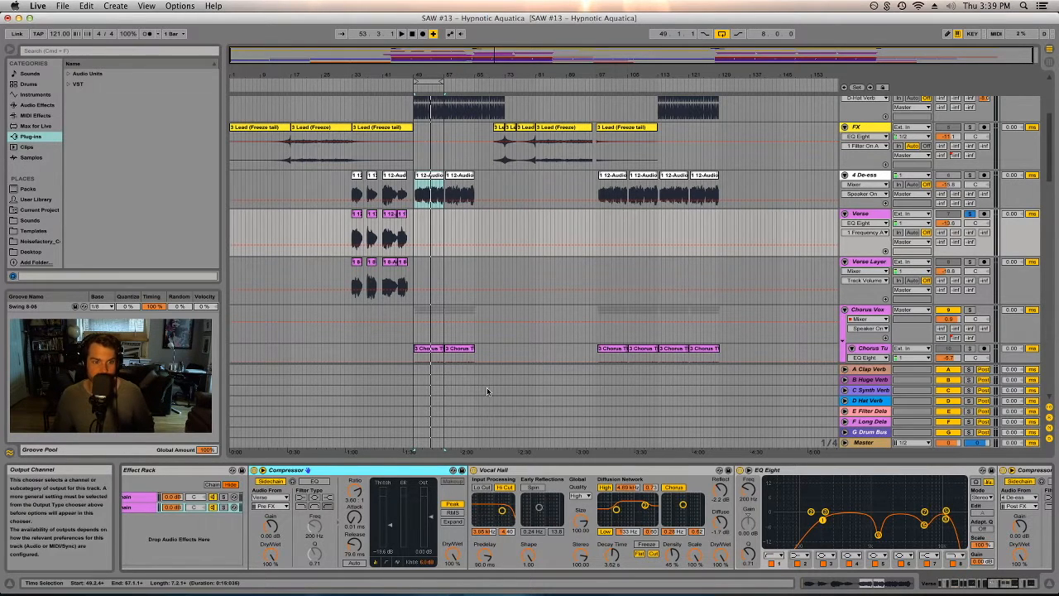
left_click(371, 217)
key("space")
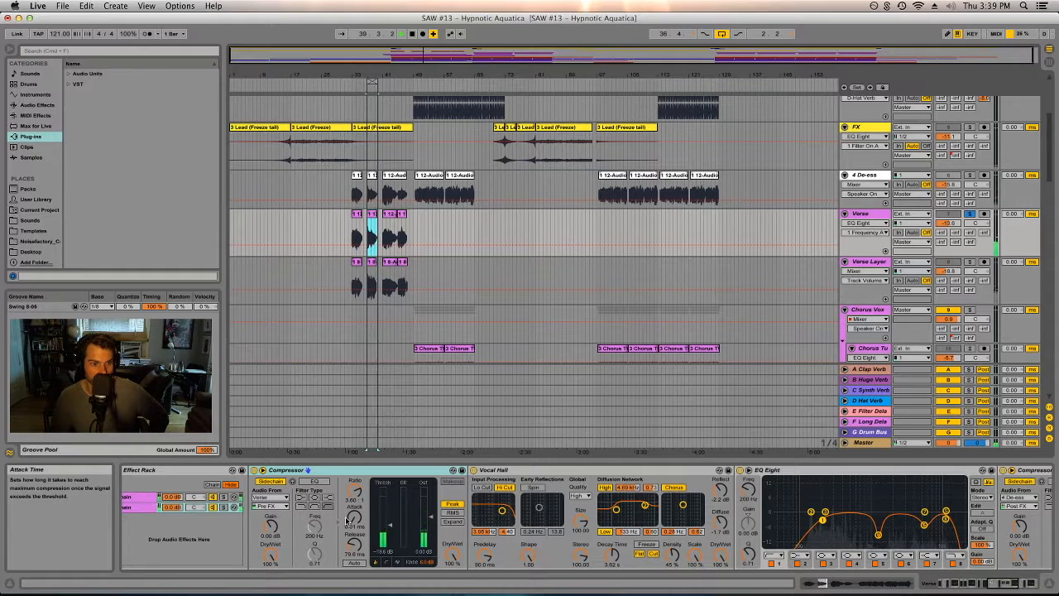
left_click_drag(391, 525, 391, 550)
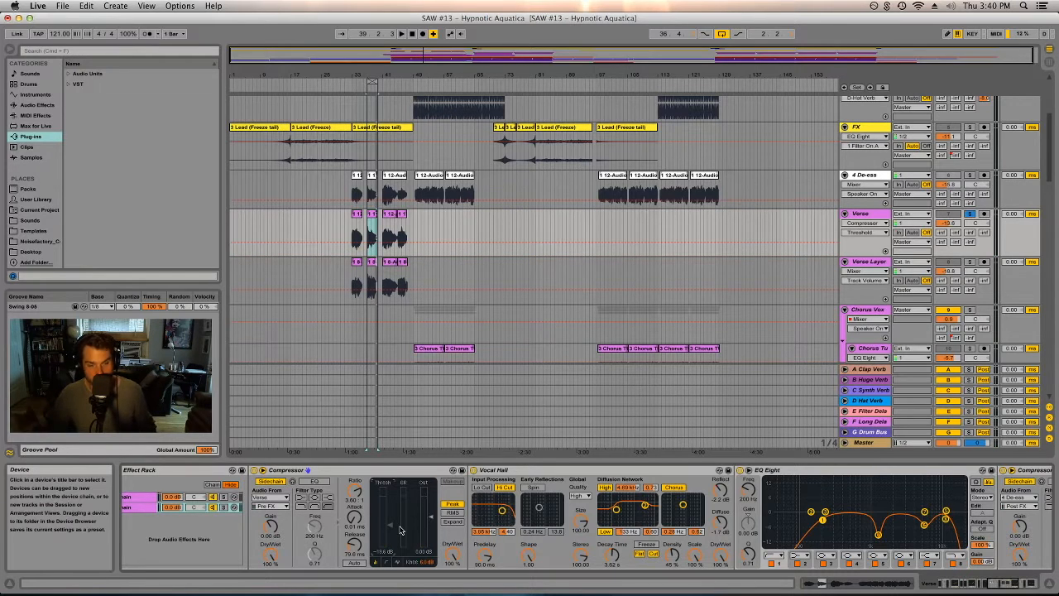
- Zoom the arrangement into the selected Verse section and play it back
mouse_move(374, 76)
left_mouse_down()
mouse_move(480, 82)
mouse_move(471, 82)
left_mouse_up()
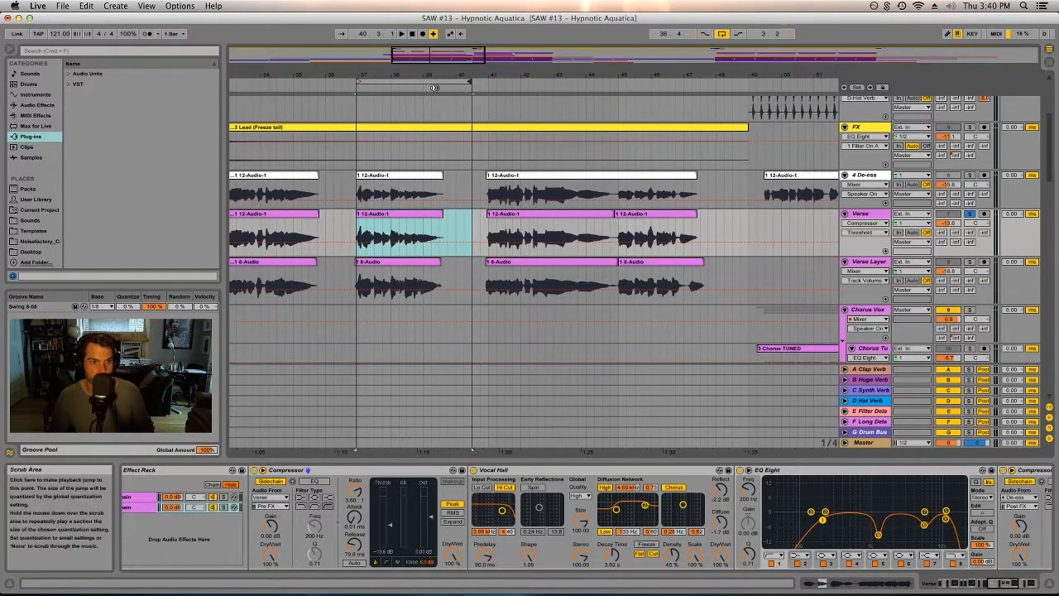
left_click(413, 87)
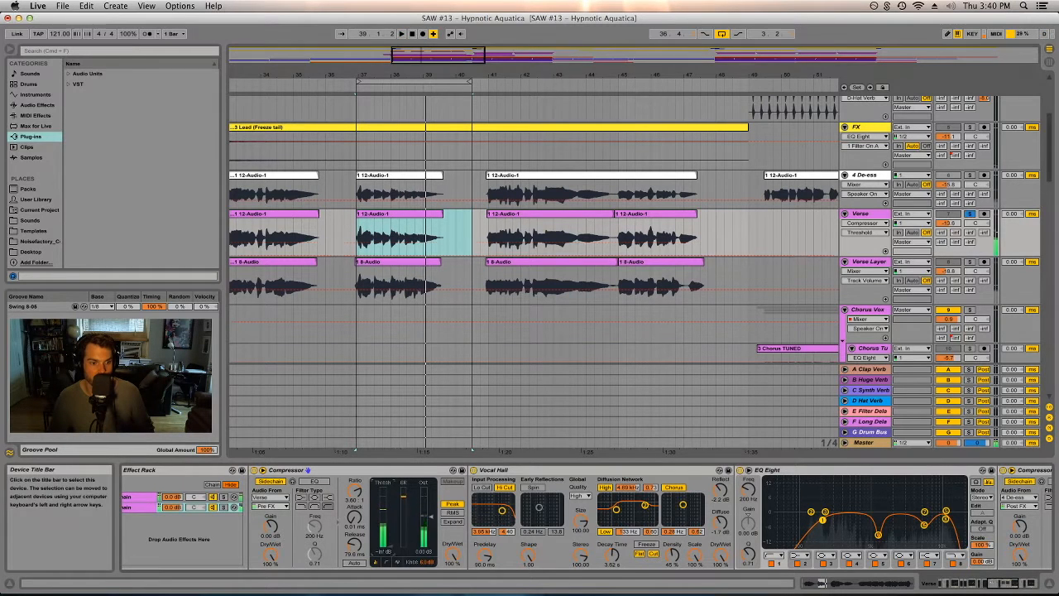
key("space")
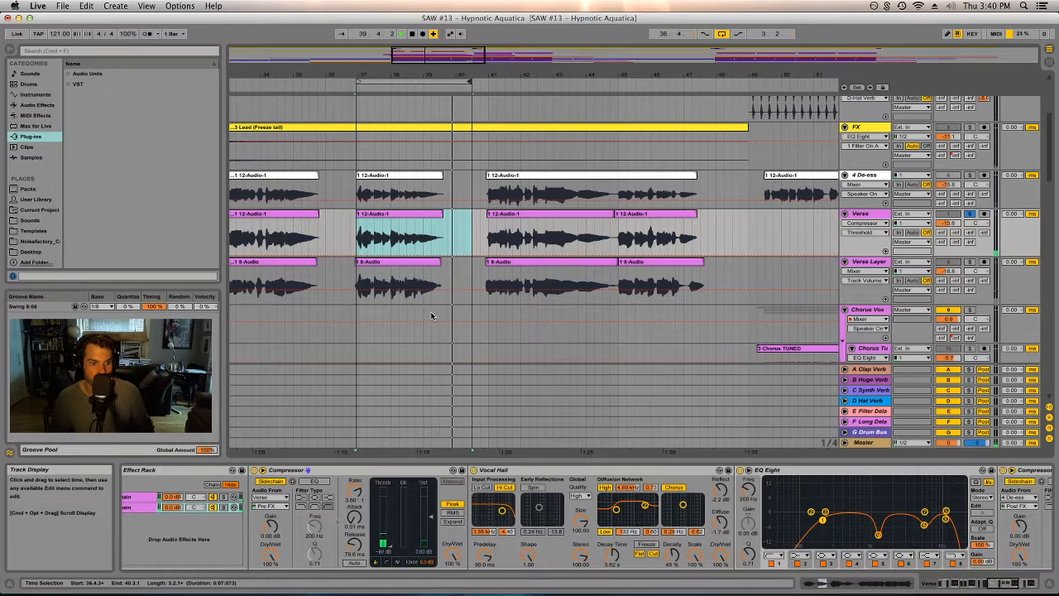
key("space")
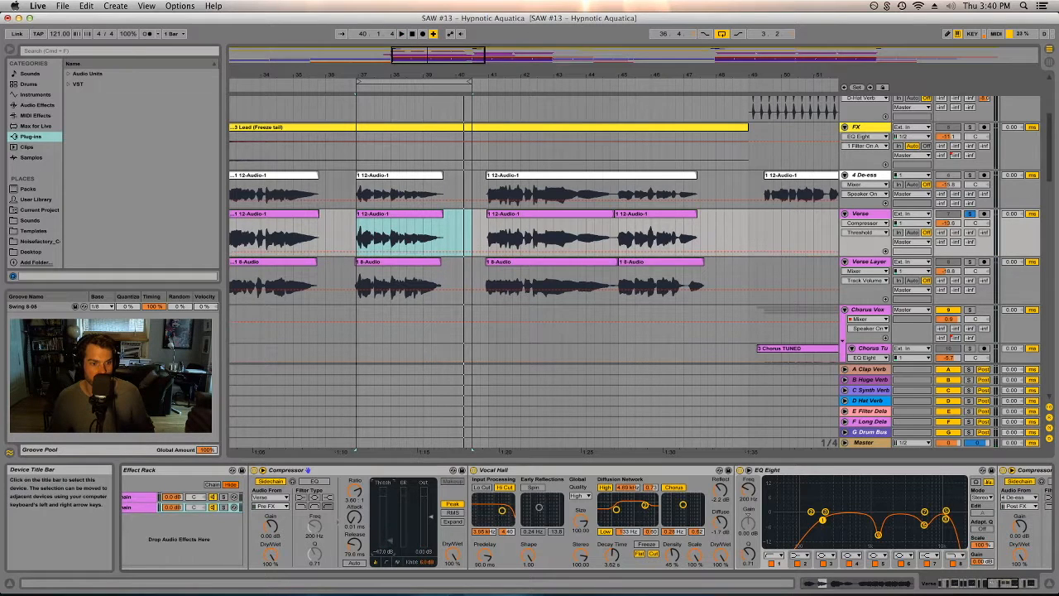
key("space")
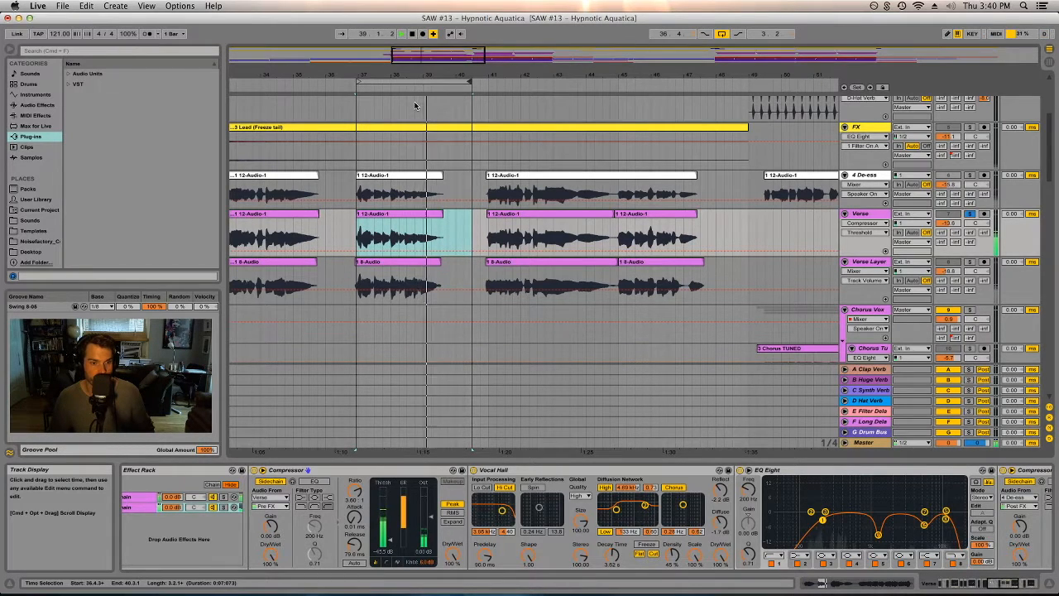
- Undo the last threshold change and resume playback
key("super+z")
key("space")
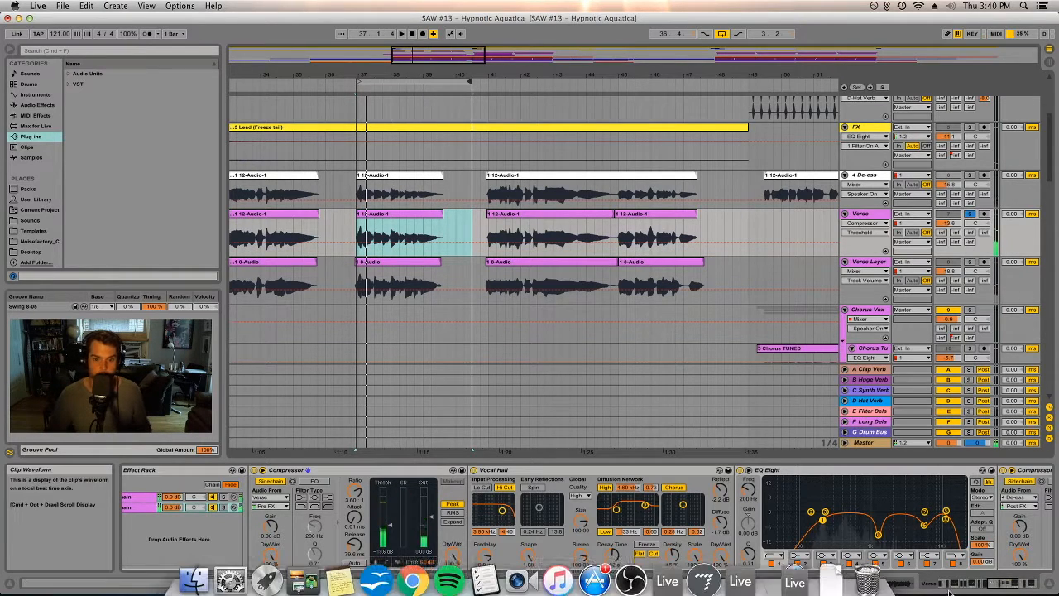
- Scroll through the Verse track's device chain to inspect its Compressor, Vocal Hall, EQ Eight and Utility devices
scroll(744, 470, "right", 5)
left_click(718, 471)
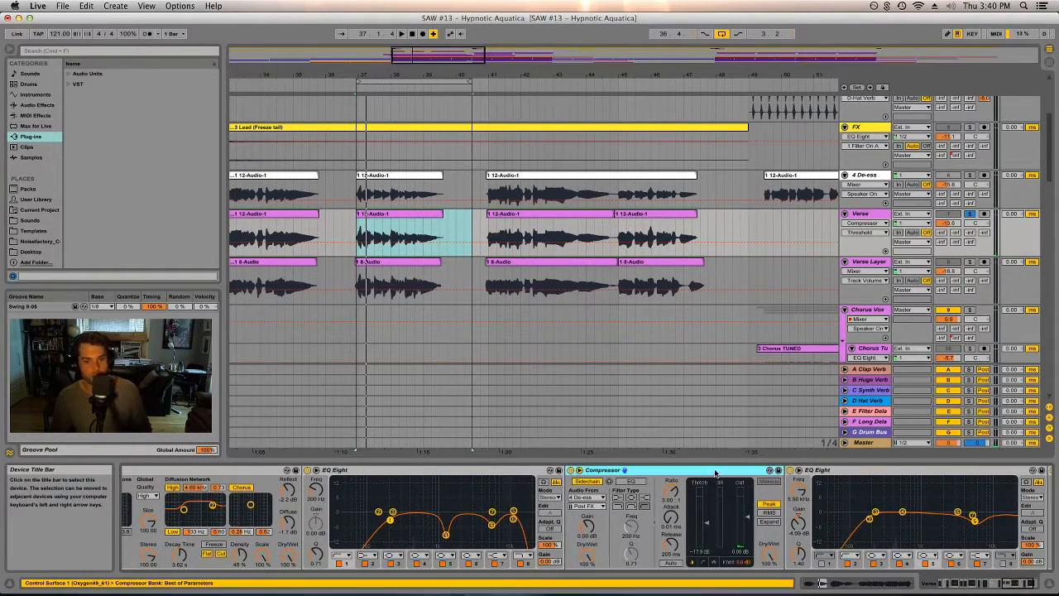
scroll(910, 538, "right", 4)
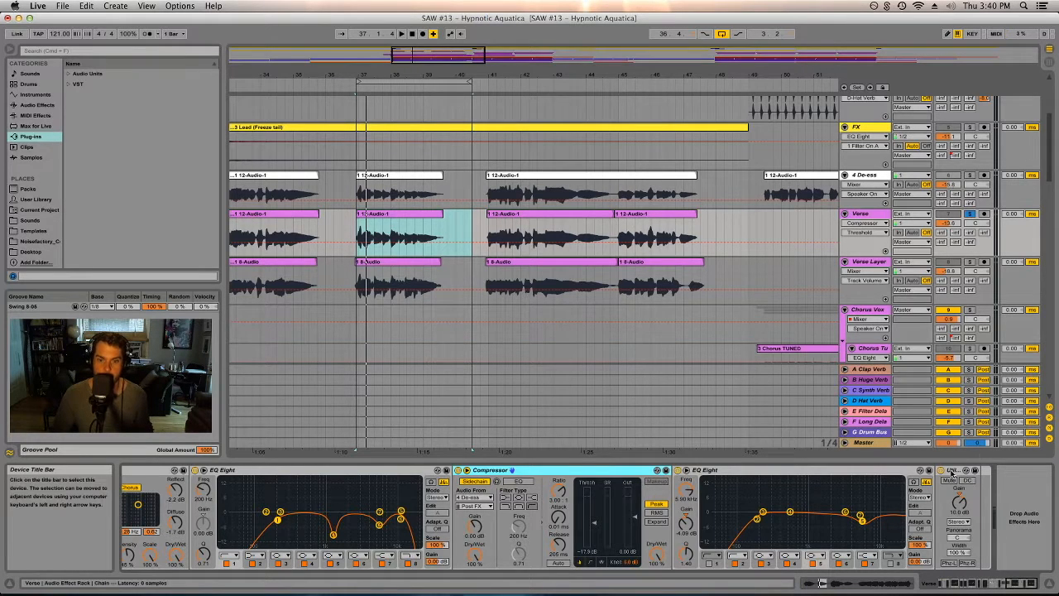
left_click(960, 504)
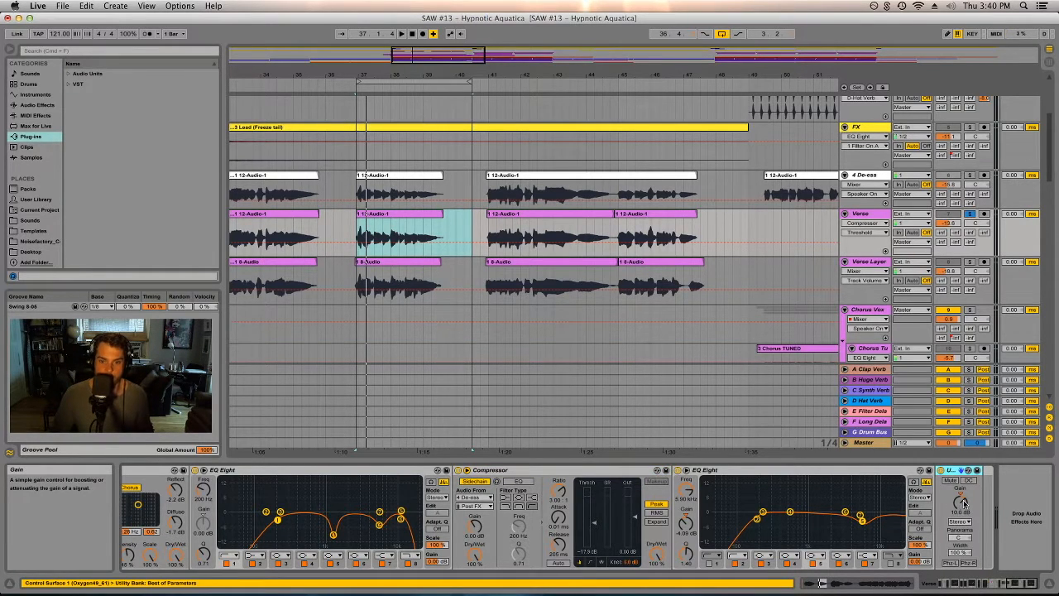
left_click(1013, 584)
left_click_drag(1012, 585, 996, 590)
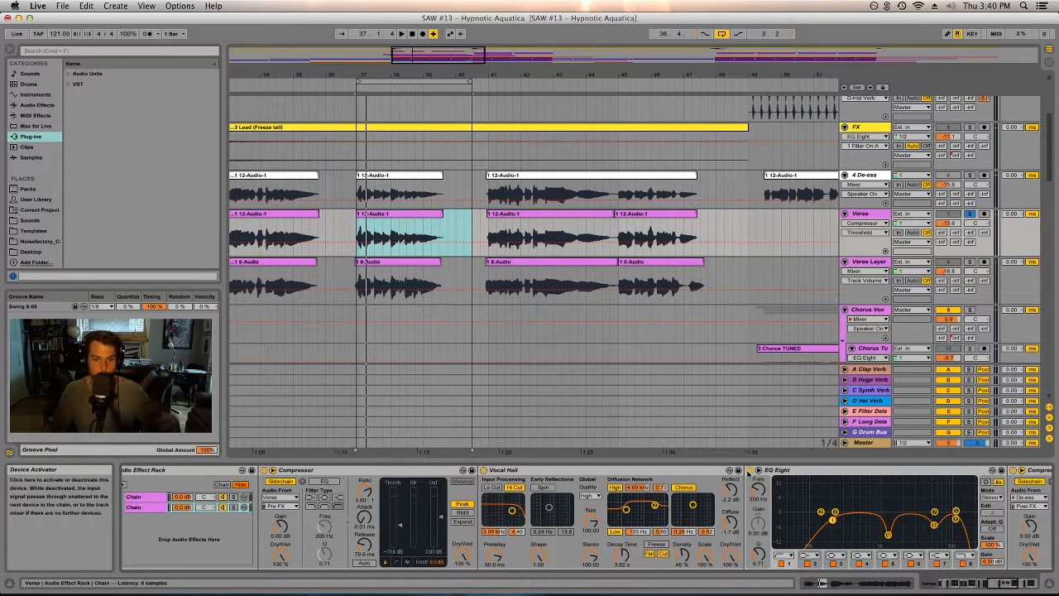
mouse_move(1007, 586)
left_mouse_down()
mouse_move(1022, 584)
mouse_move(992, 582)
left_mouse_up()
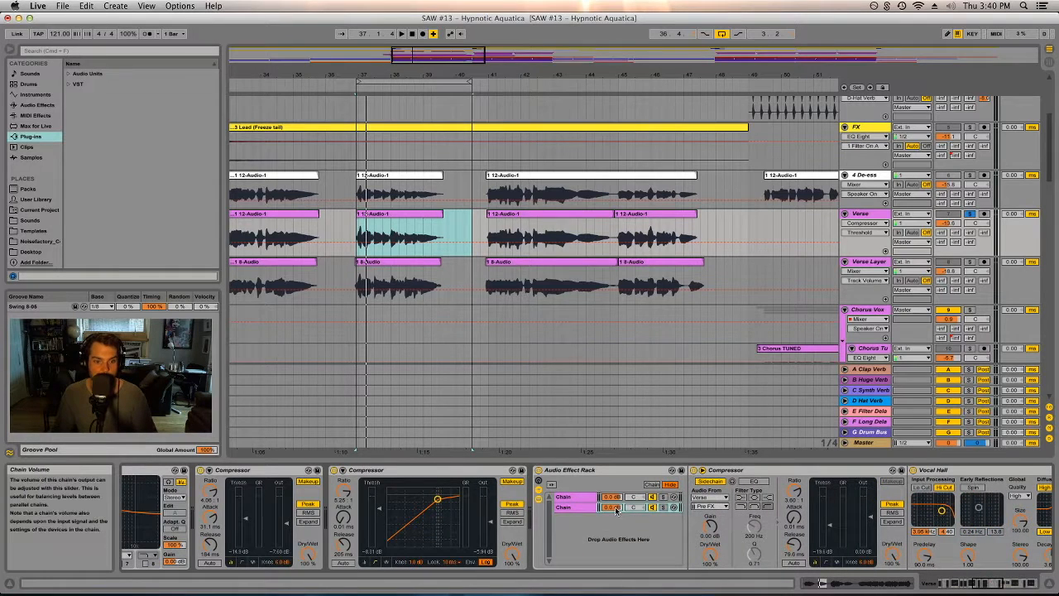
- Rename the Audio Effect Rack's two chains as Verb and Clean
left_click(614, 507)
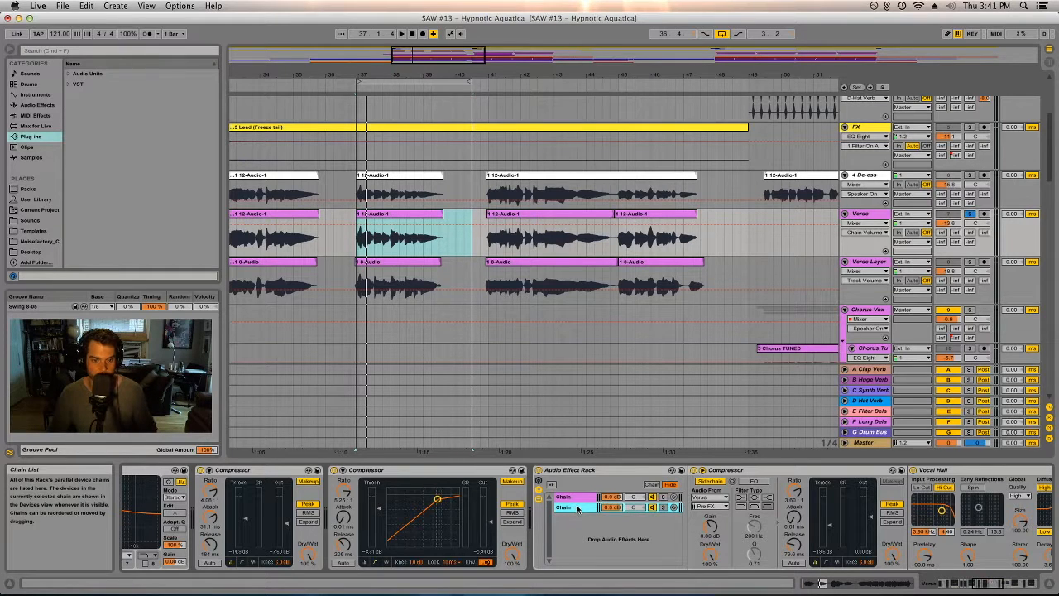
key("super+r")
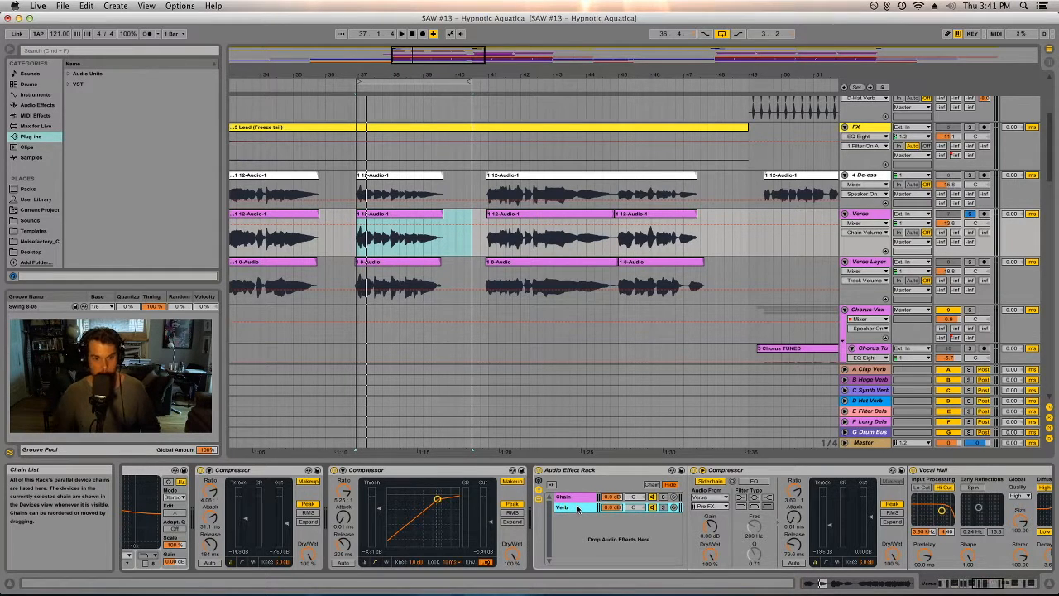
left_click(573, 498)
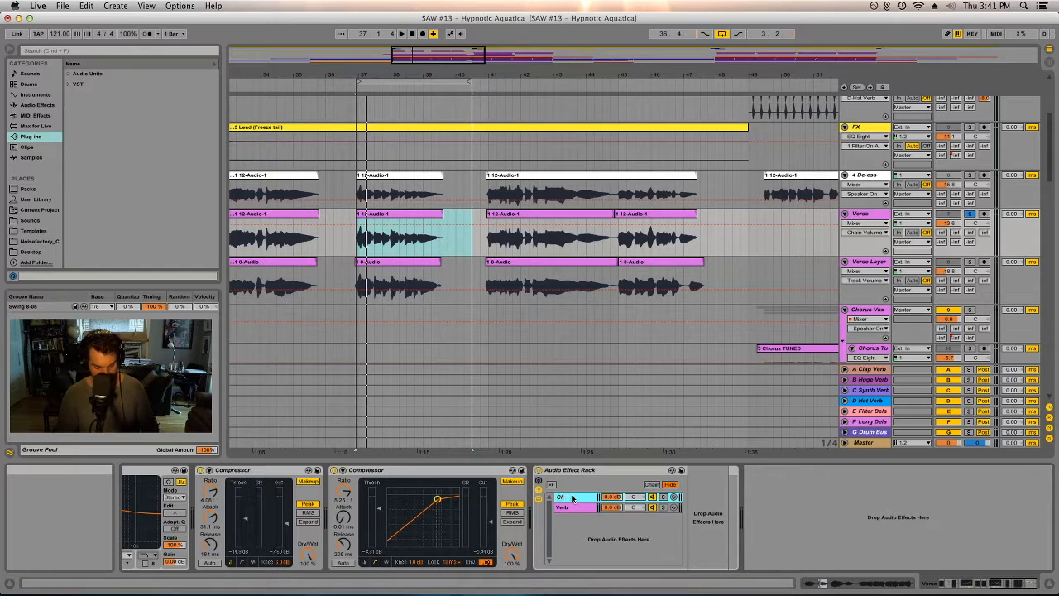
key("super+s")
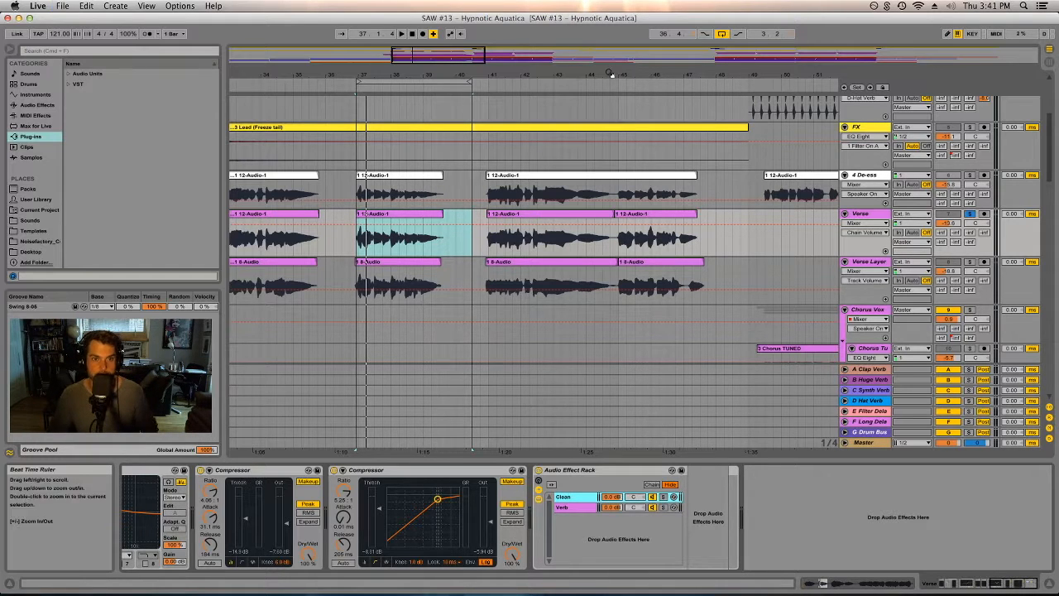
- Zoom the arrangement out across the song and play back the vocal tracks
left_click_drag(614, 73, 478, 75)
scroll(509, 163, "down", 10)
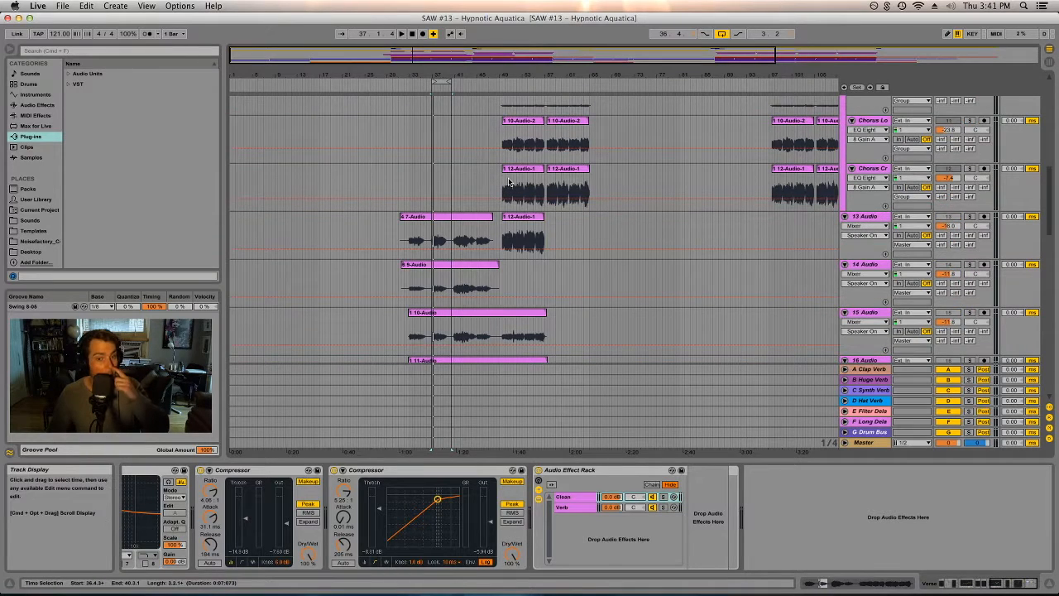
scroll(485, 226, "down", 5)
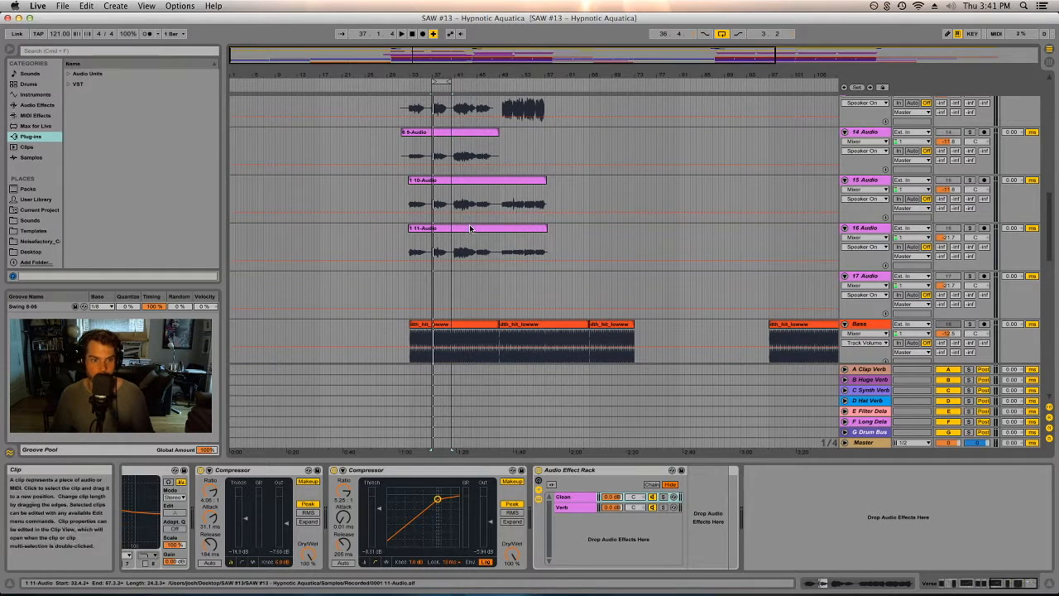
scroll(523, 276, "up", 8)
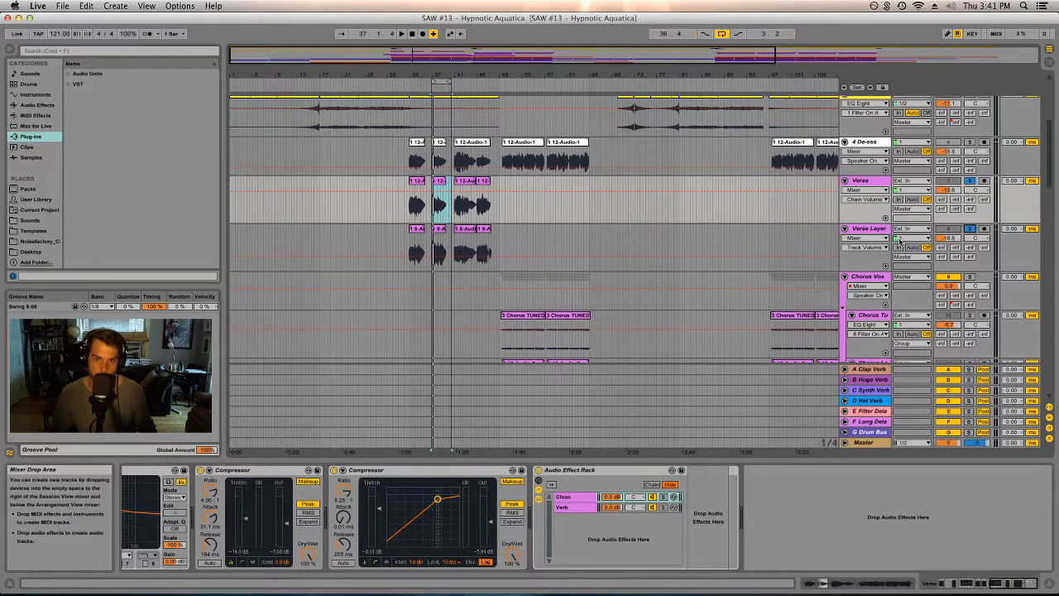
key("space")
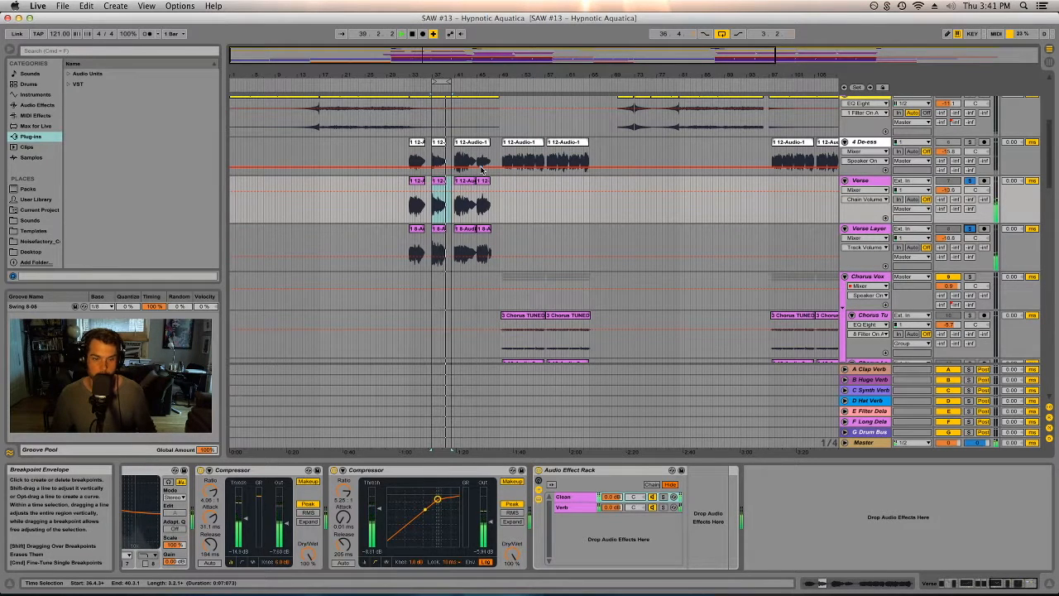
- Select the start of the Chorus Tuned clip and play the chorus from there
scroll(536, 207, "down", 3)
left_click(534, 215)
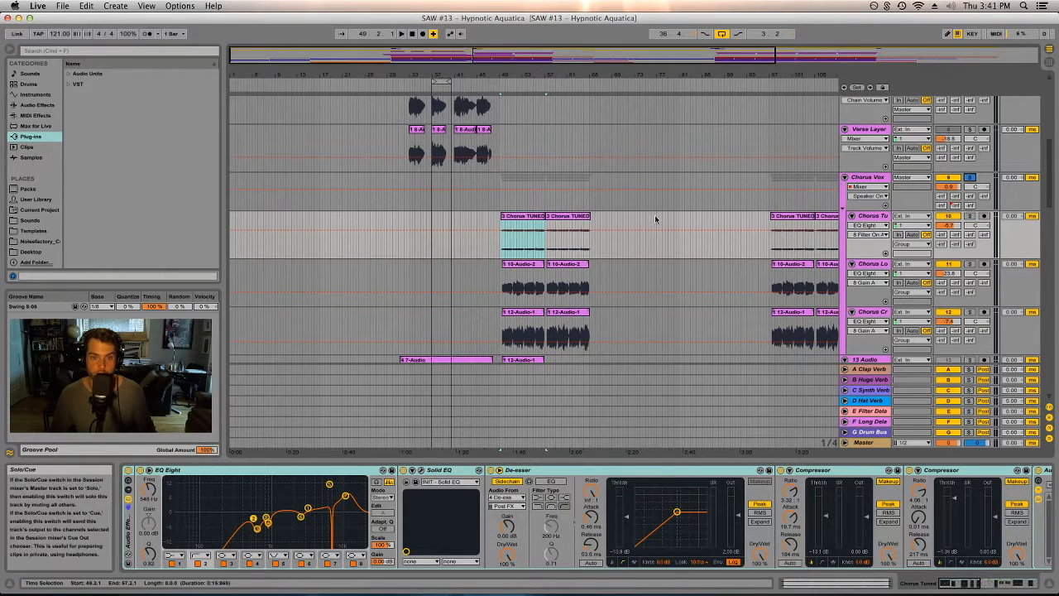
left_click(535, 213)
key("space")
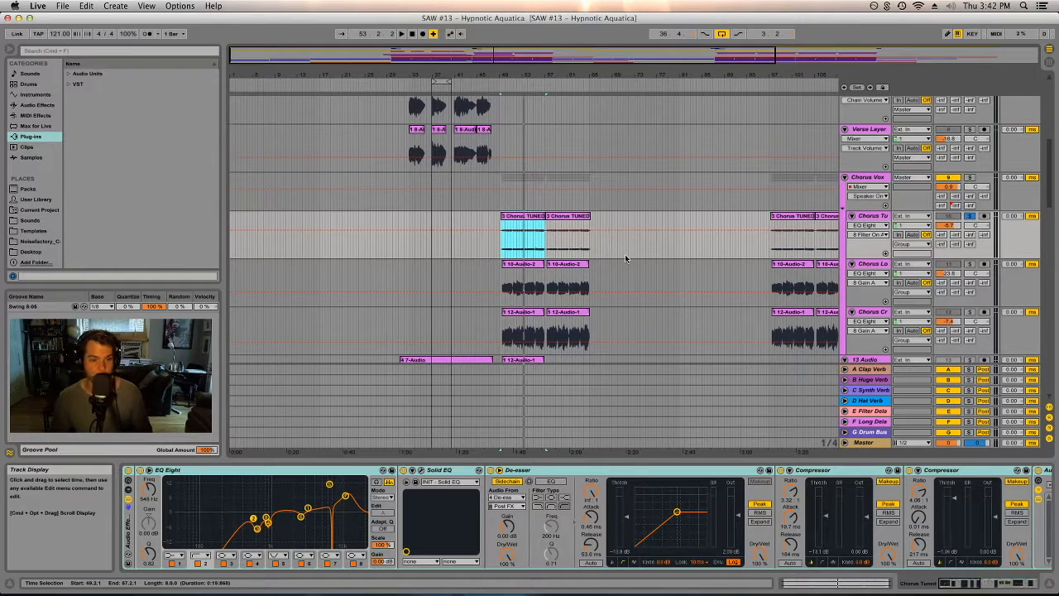
- Solo the Chorus Lo track and play it back
left_click(970, 266)
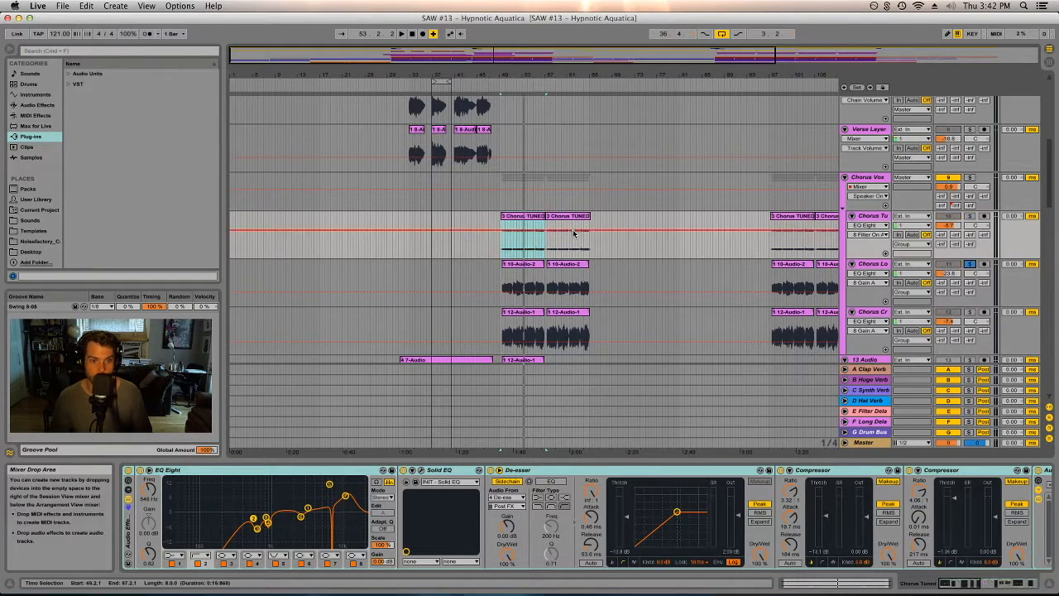
left_click(970, 295)
key("space")
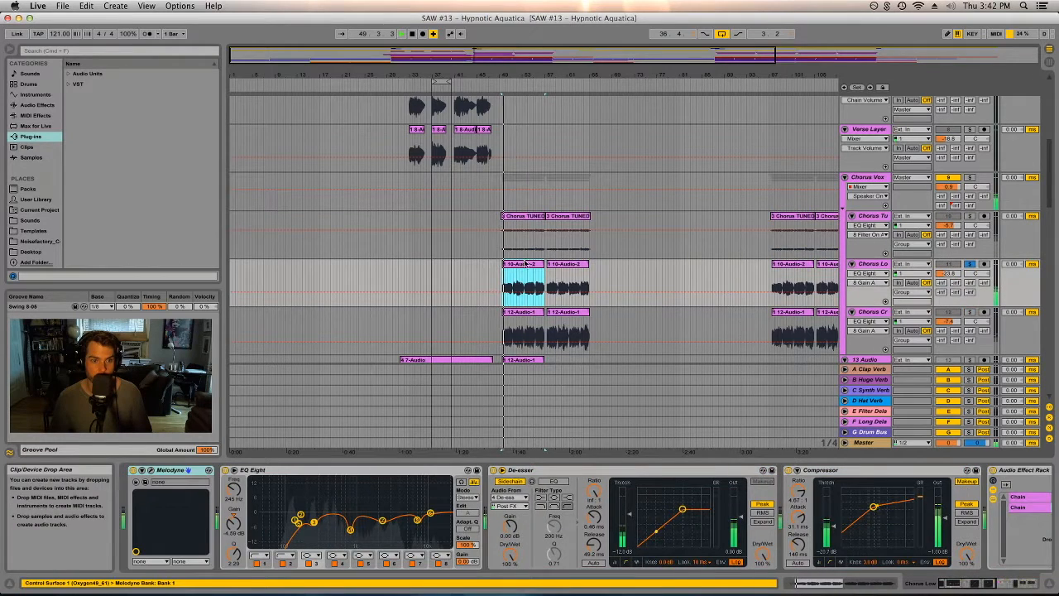
- Solo the Chorus Cr track, select its first clip and play it
left_click(972, 315)
key("space")
left_click(527, 313)
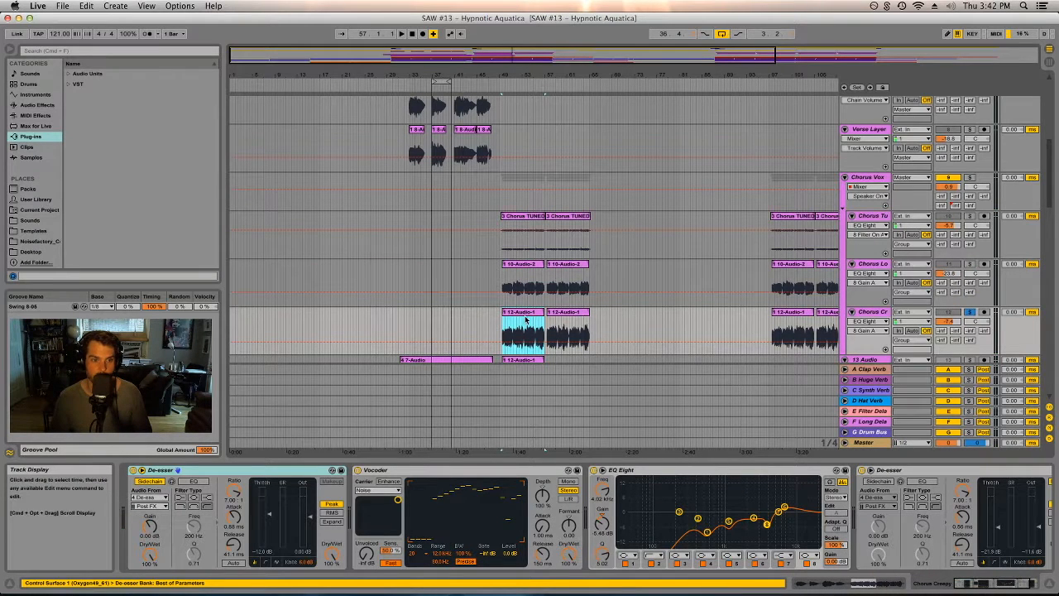
key("space")
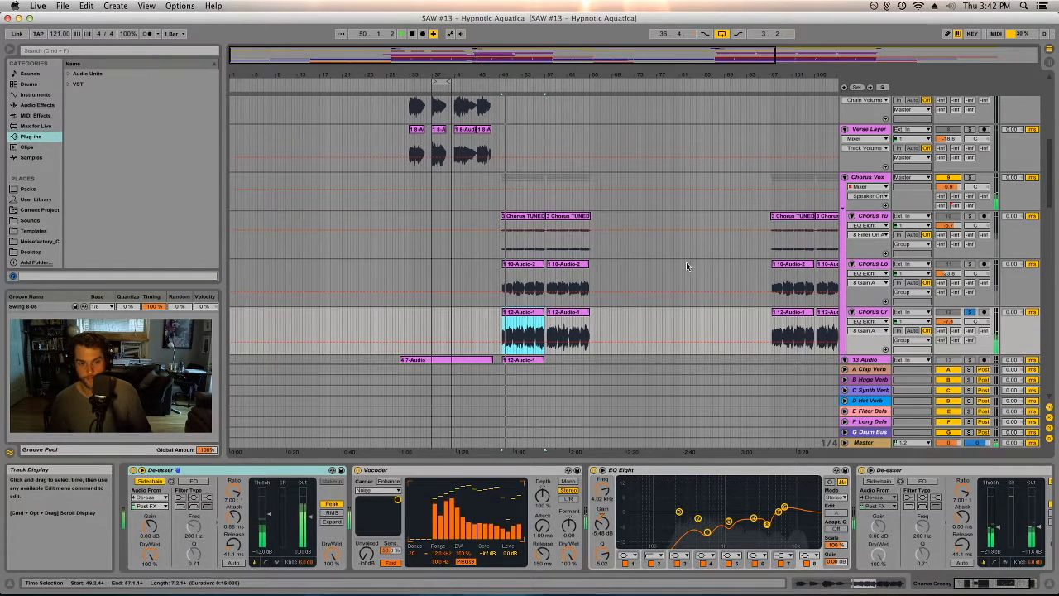
- Add the Chorus Lo and Chorus Tu tracks to the solo and play the layered chorus vocals
key("space")
key("space")
left_click(969, 265, "super")
left_click(970, 217, "super")
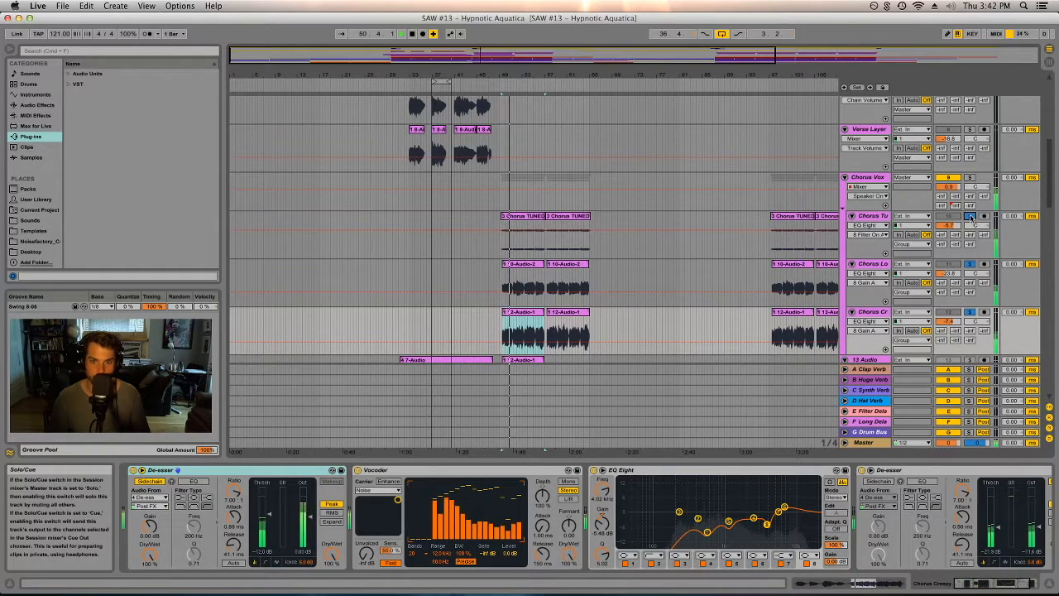
key("space")
key("space")
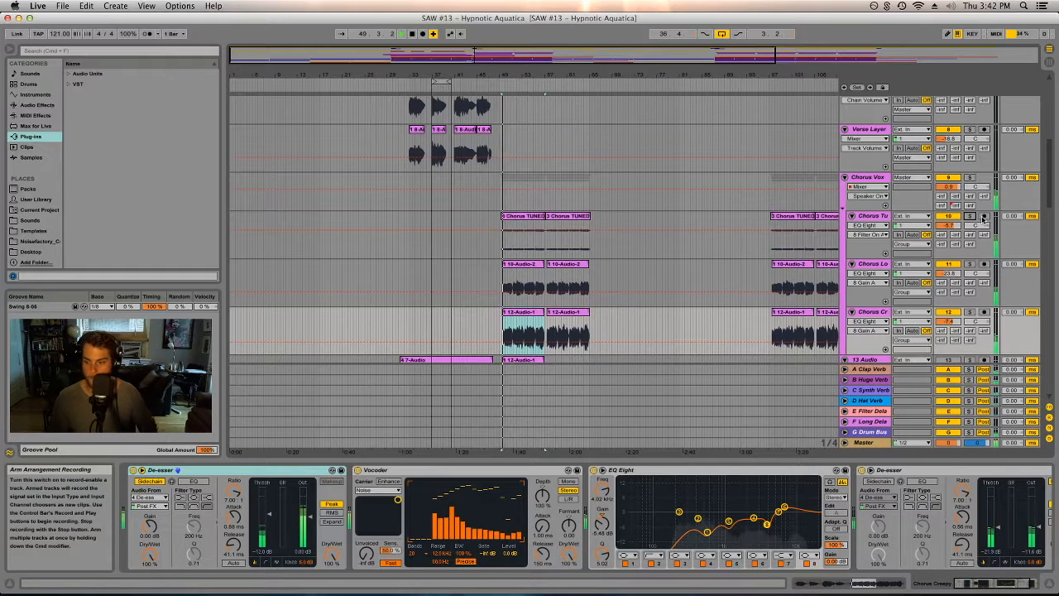
scroll(610, 205, "down", 3)
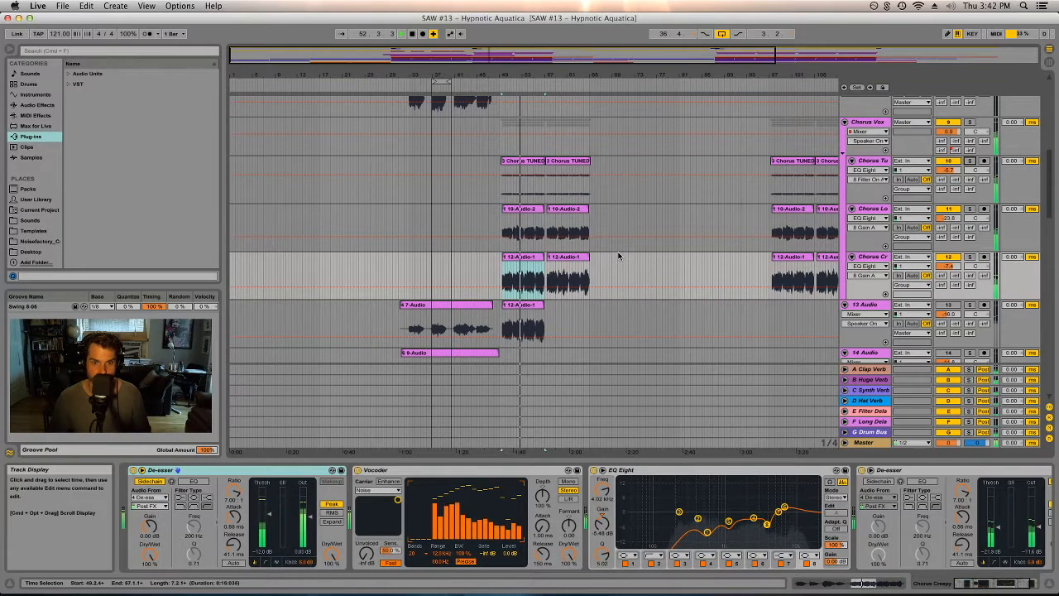
key("space")
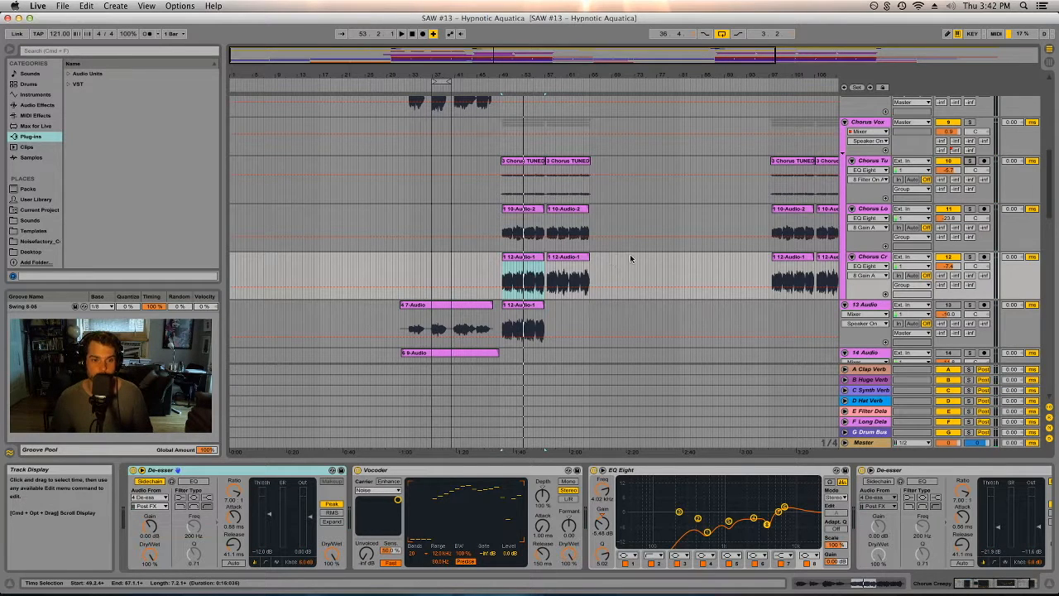
left_click(614, 266)
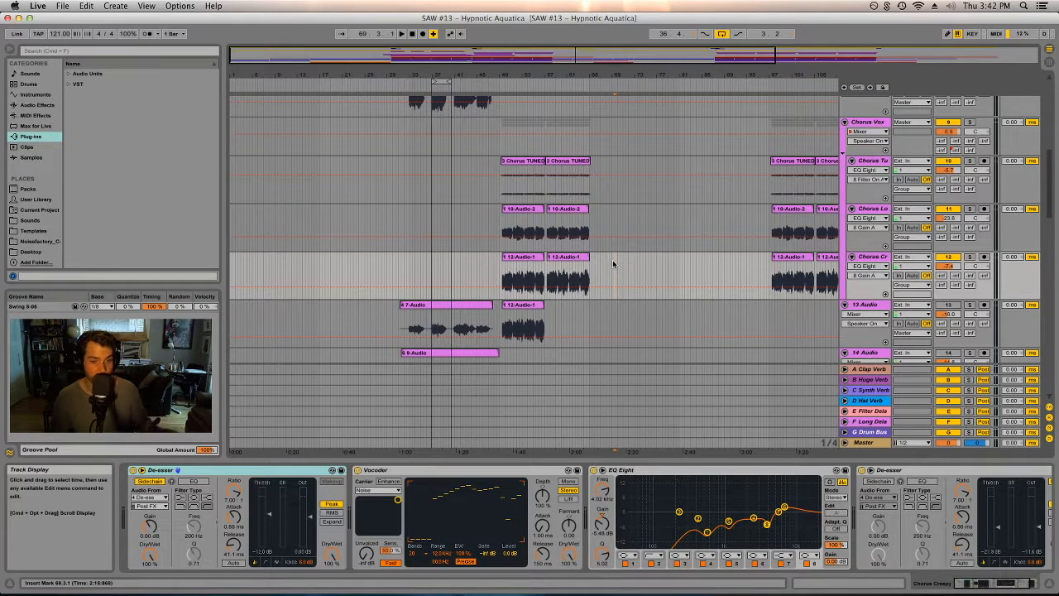
- Scroll up and down through the arrangement to review the drum, FX, vocal and chorus tracks
scroll(612, 260, "up", 3)
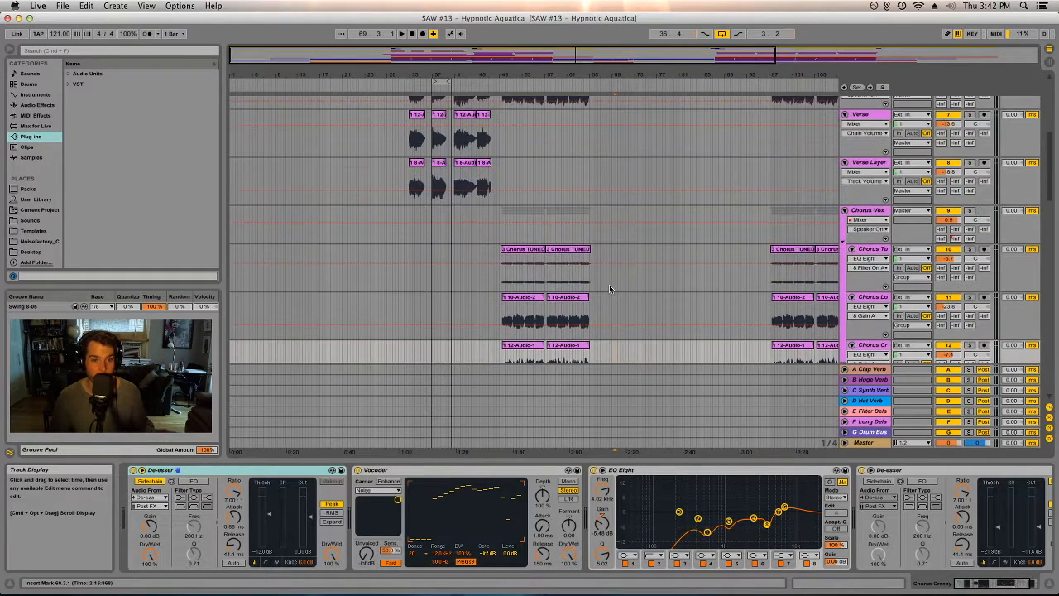
scroll(609, 285, "up", 3)
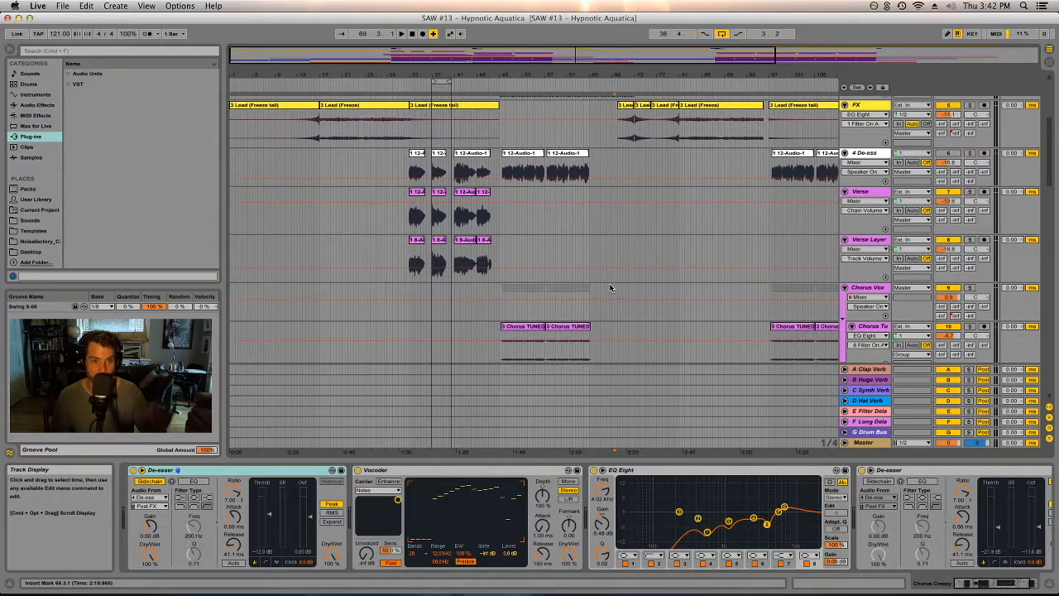
scroll(609, 286, "up", 1)
scroll(608, 287, "up", 5)
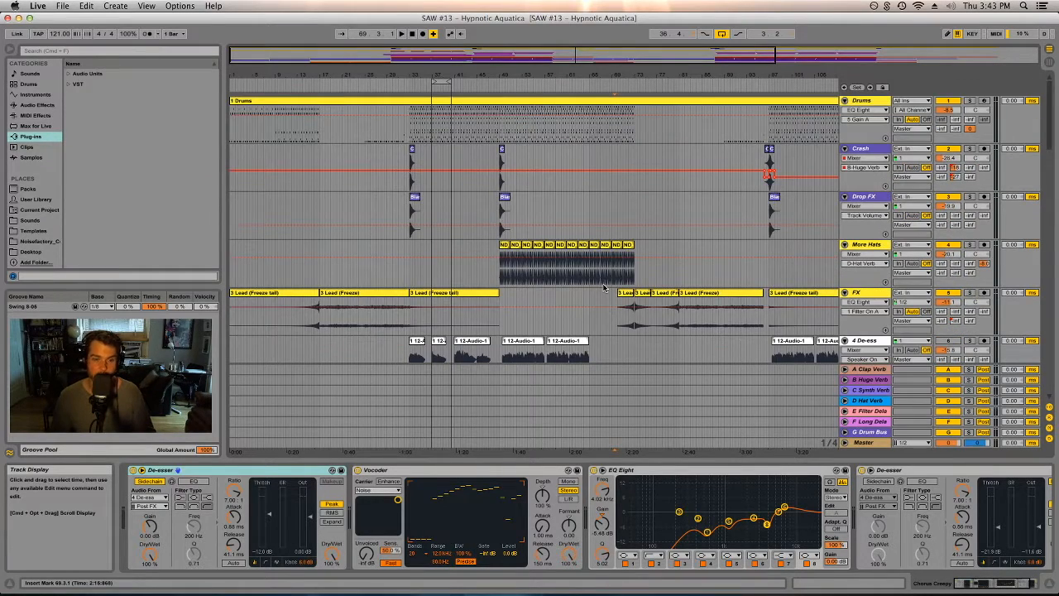
scroll(604, 287, "down", 5)
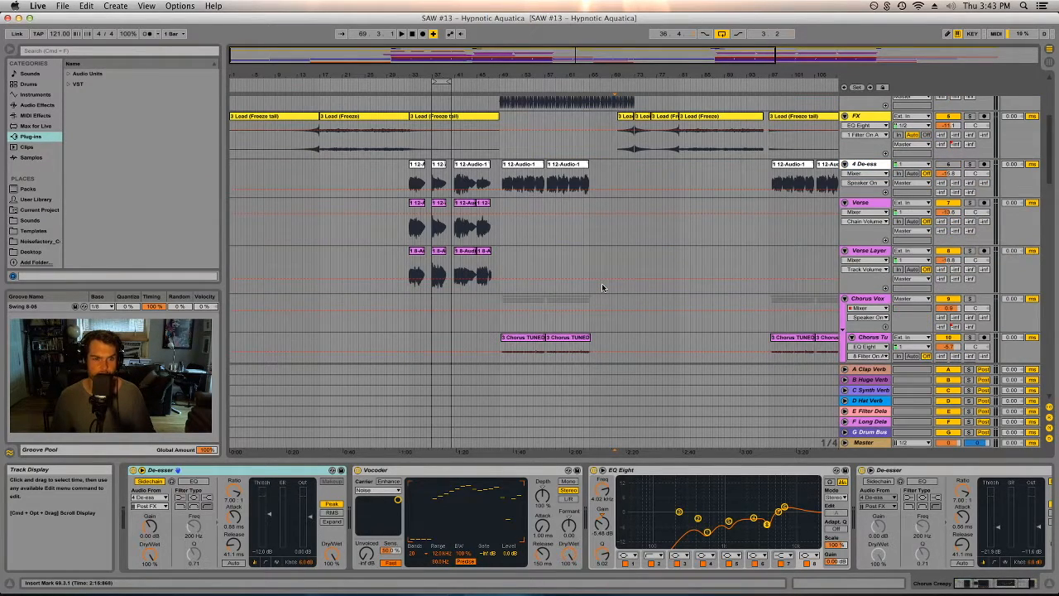
scroll(602, 287, "down", 4)
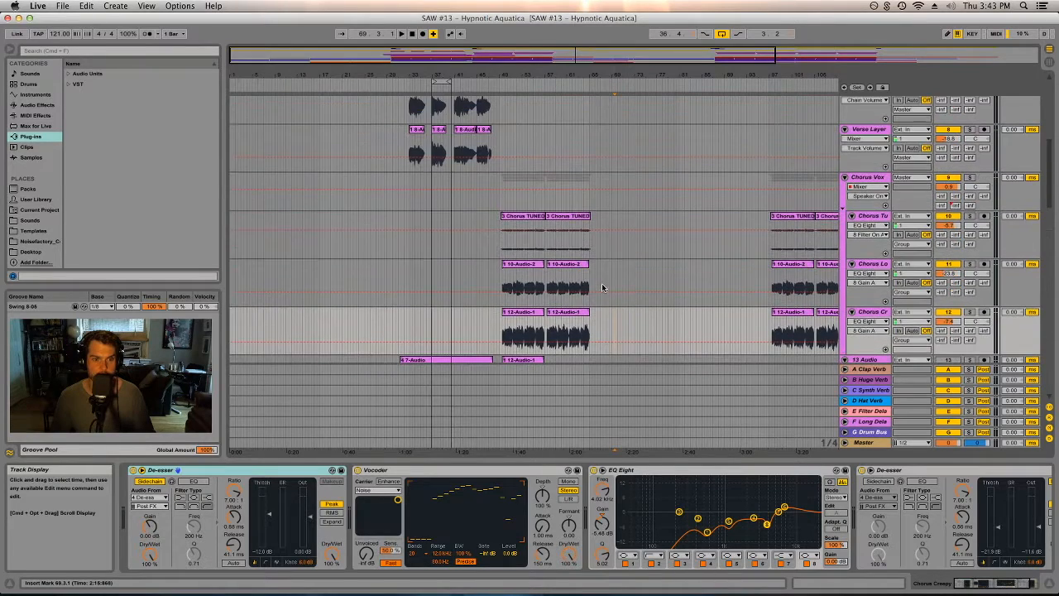
scroll(601, 287, "up", 1)
scroll(601, 287, "up", 1)
scroll(601, 287, "down", 2)
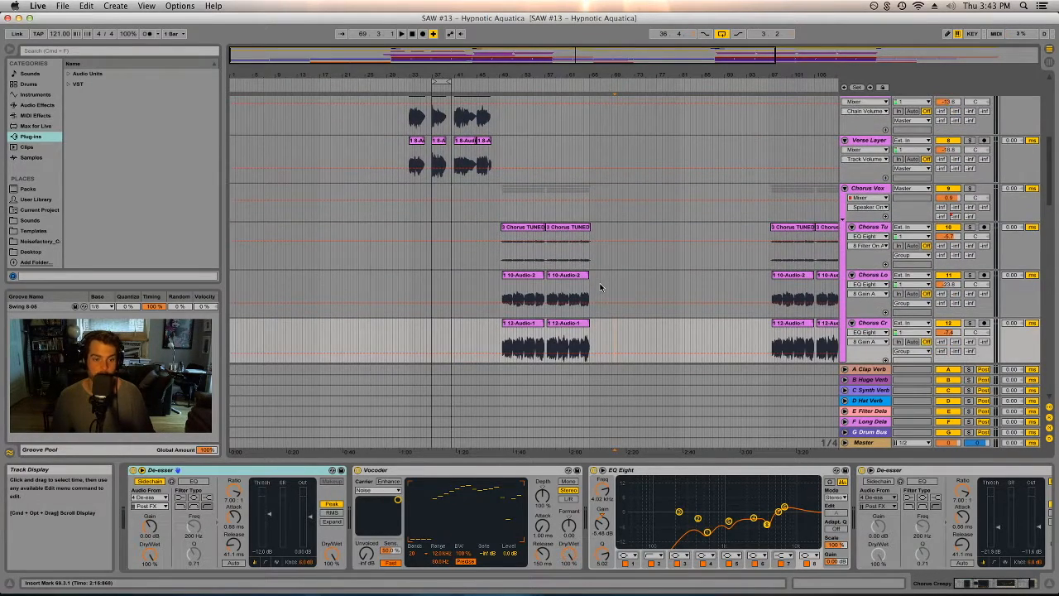
scroll(601, 287, "down", 3)
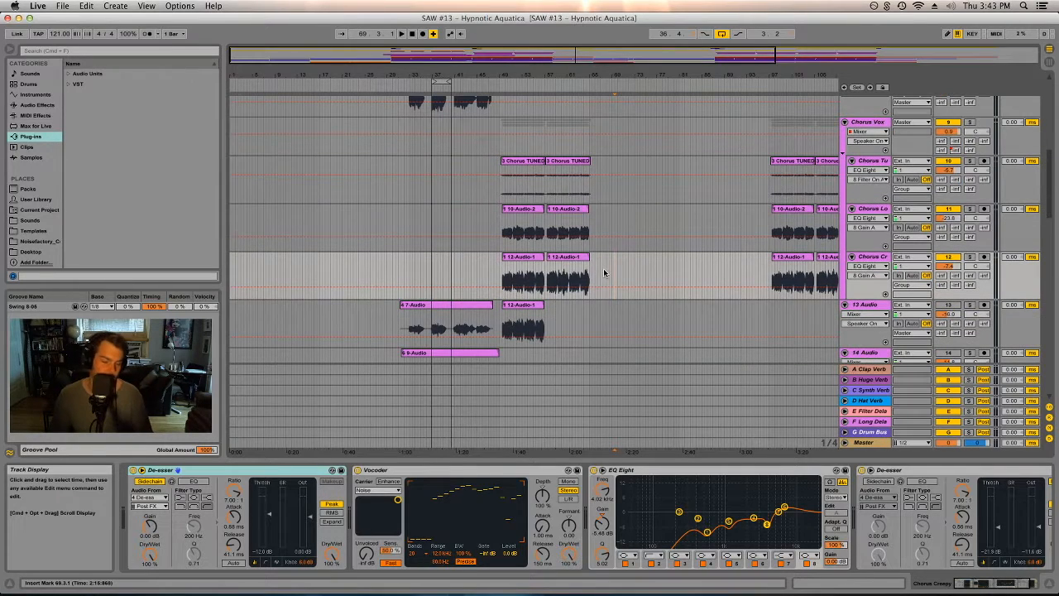
scroll(603, 271, "down", 12)
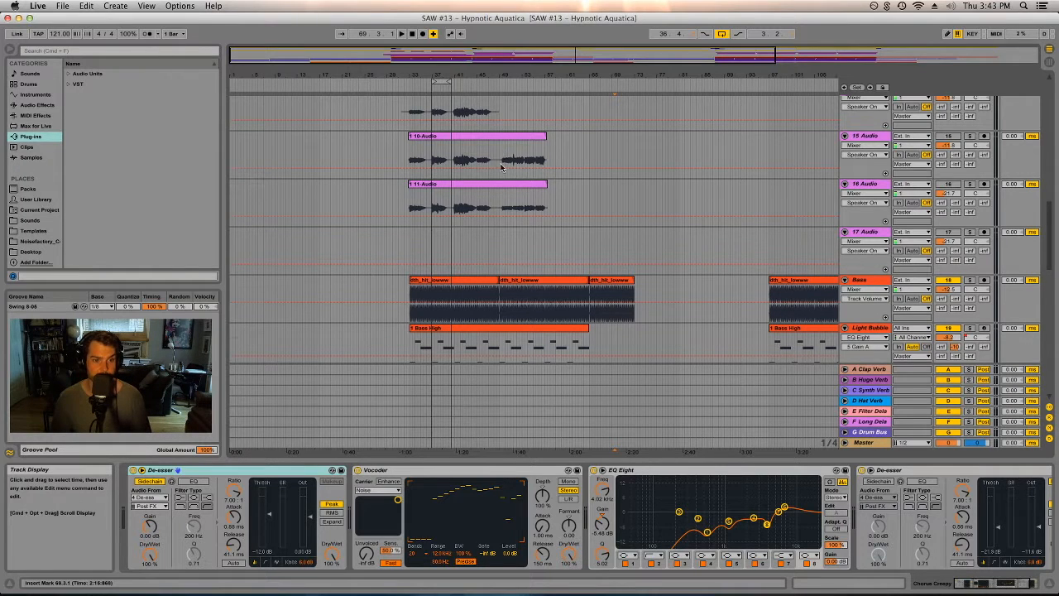
- Scroll down to the Bass track, select its dth_hit_lowww clip and play it
scroll(501, 165, "down", 4)
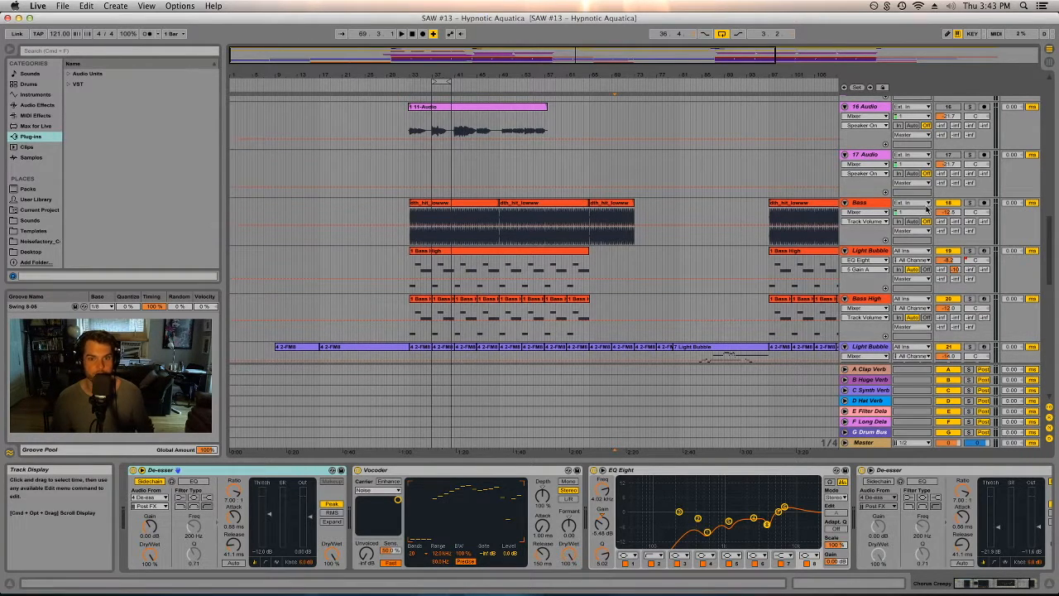
left_click(441, 203)
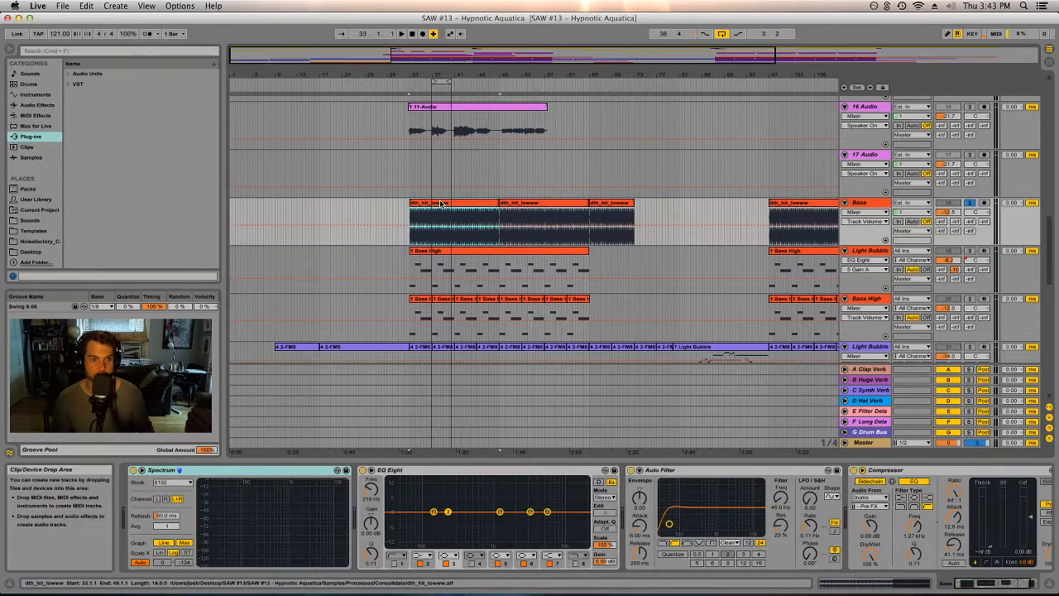
key("space")
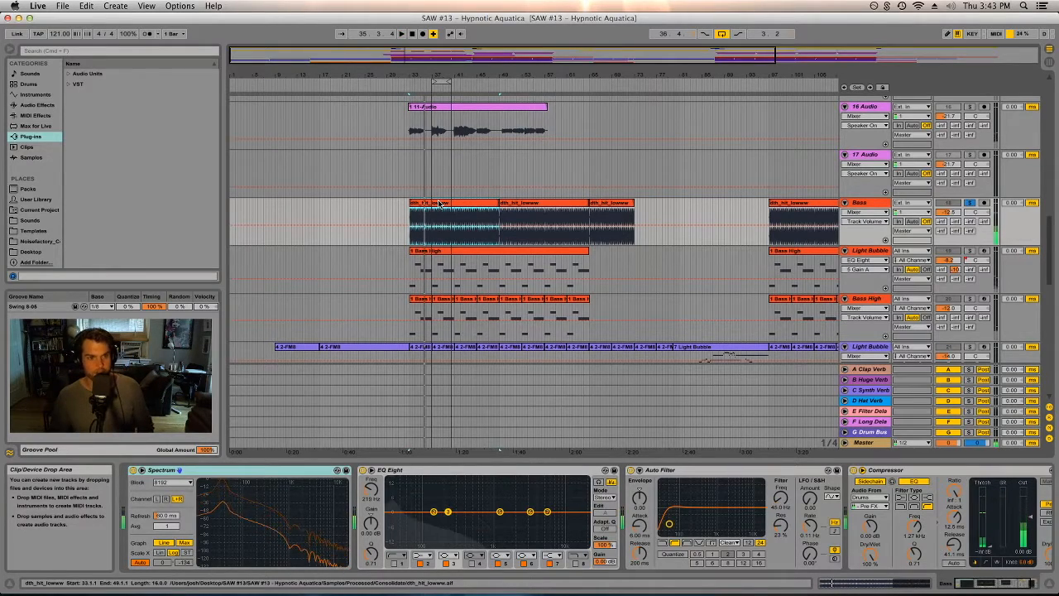
- Select and play the Bass High clip on the Light Bubble track, and adjust that track's Huge Verb send
scroll(440, 201, "down", 4)
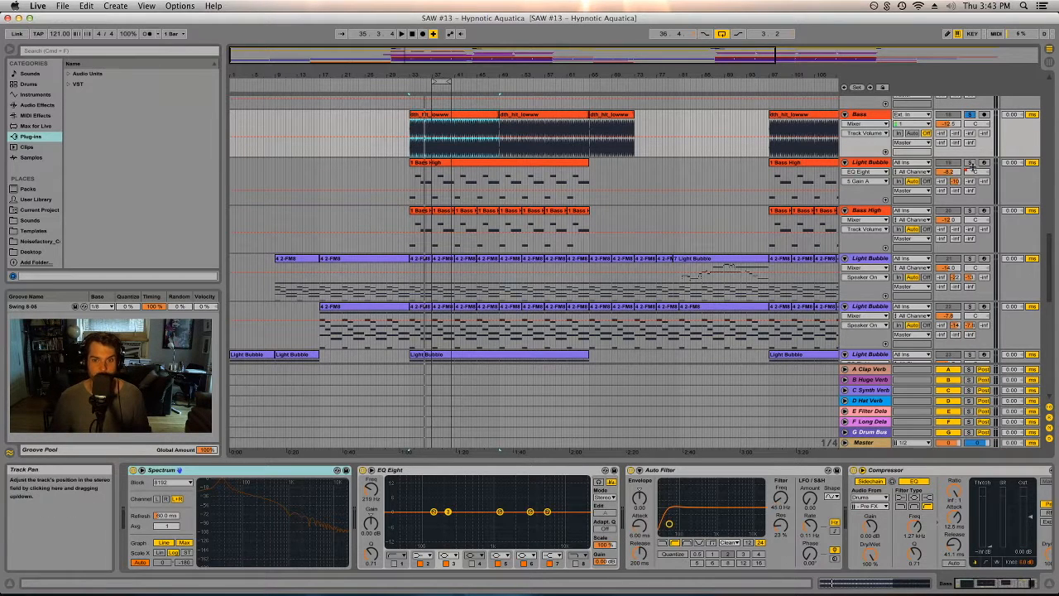
left_click(520, 161)
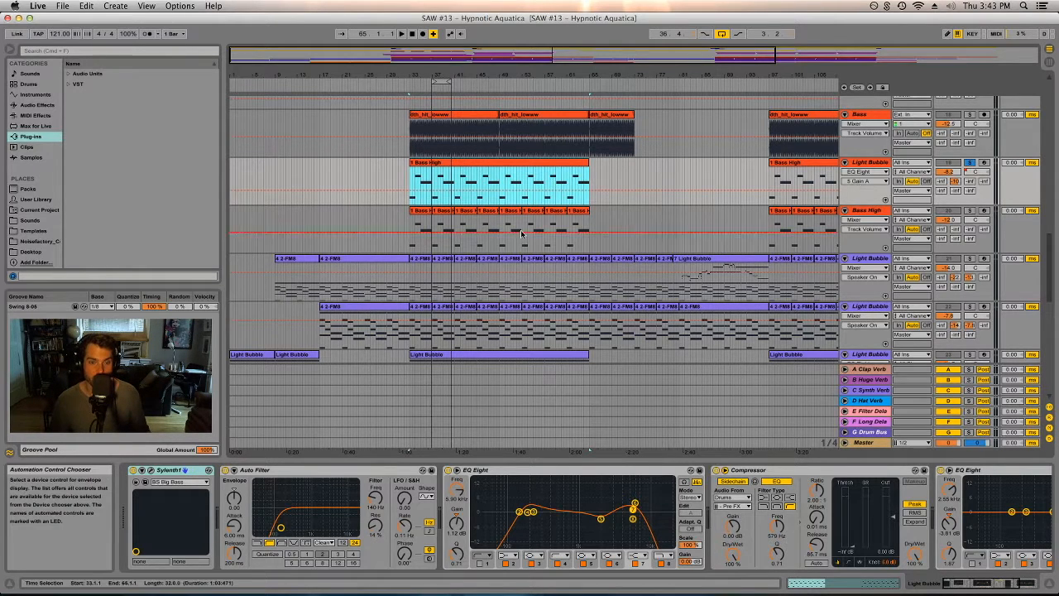
key("space")
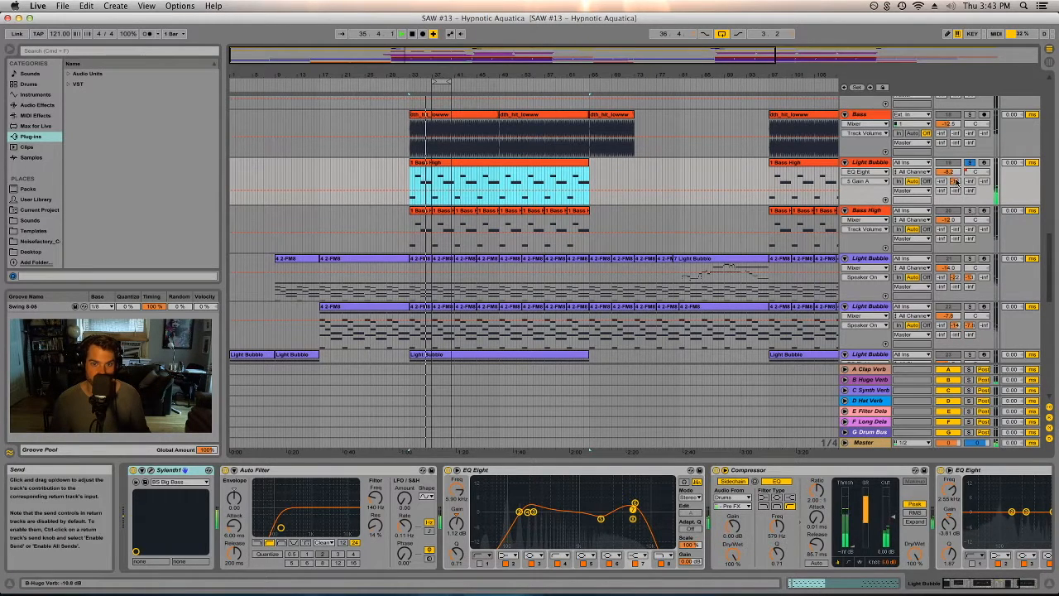
left_click(955, 181)
left_click_drag(957, 186, 957, 175)
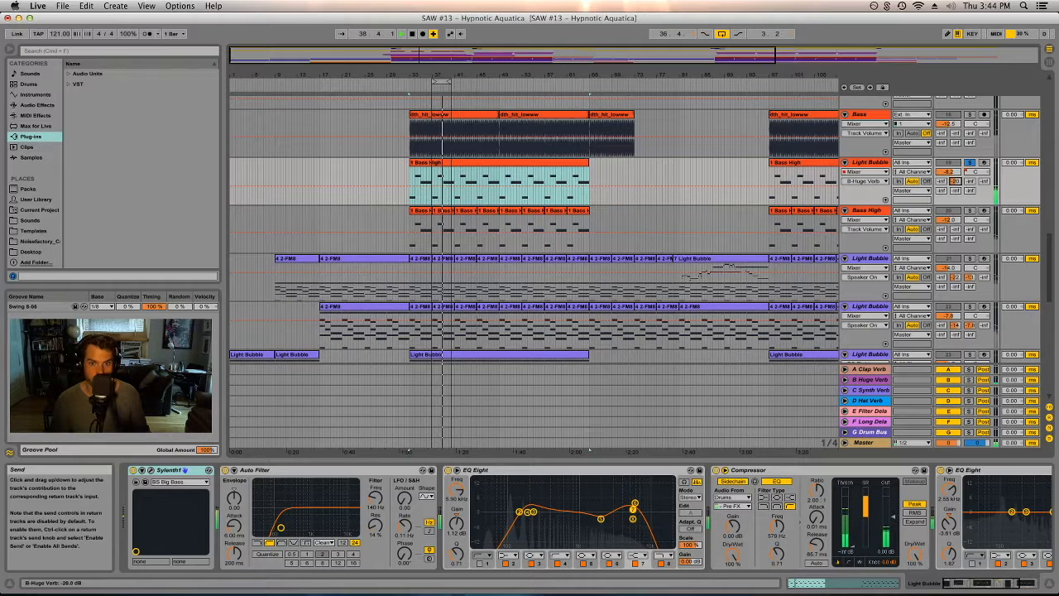
- Add the Bass High and Bass tracks to the solo and select a one-bar region of a Bass High clip
left_click(971, 211)
left_click(446, 210)
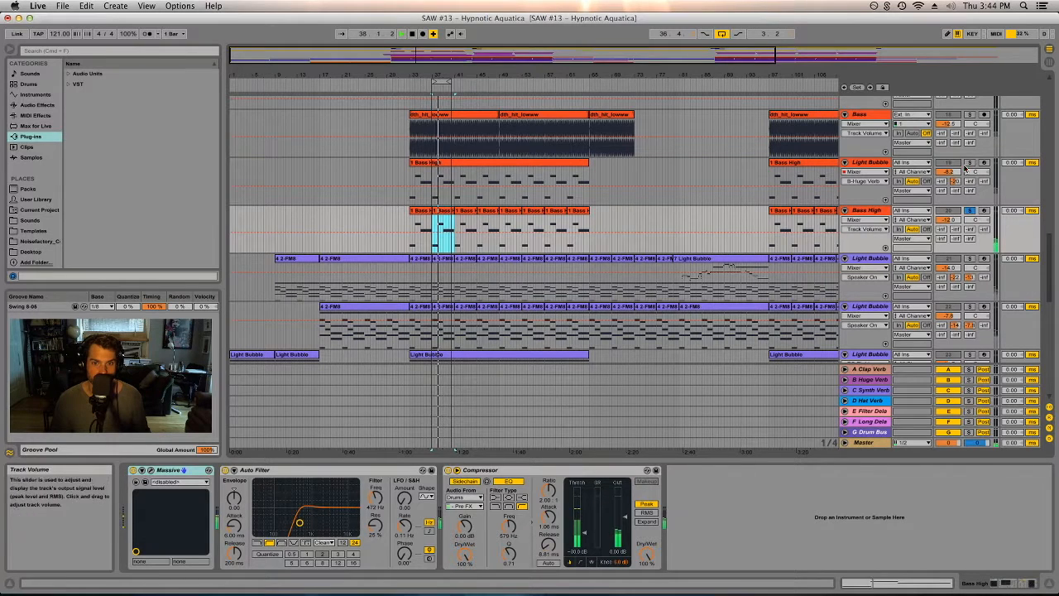
left_click(970, 115)
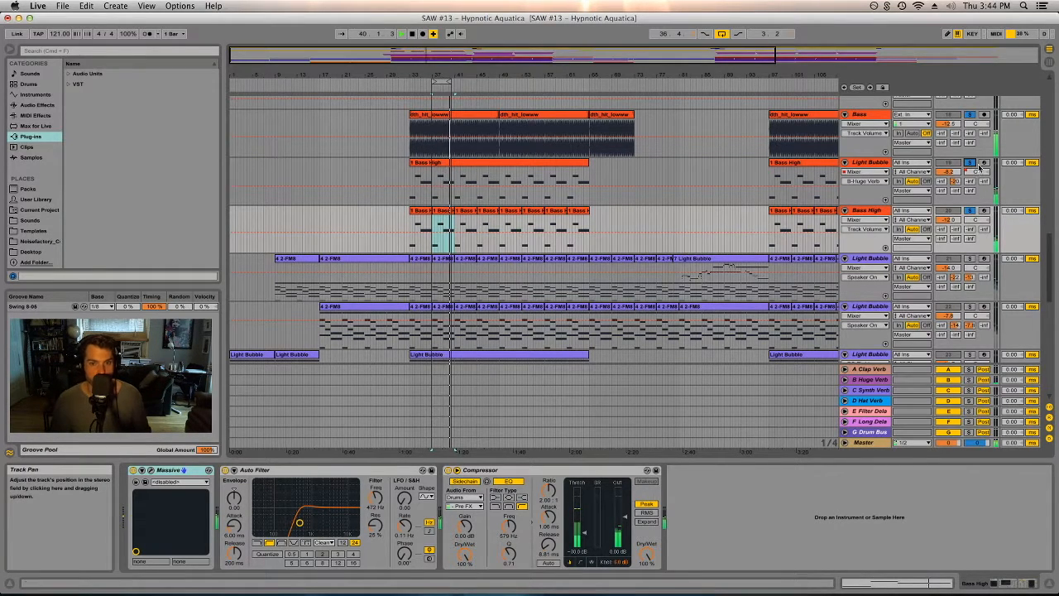
left_click(879, 212)
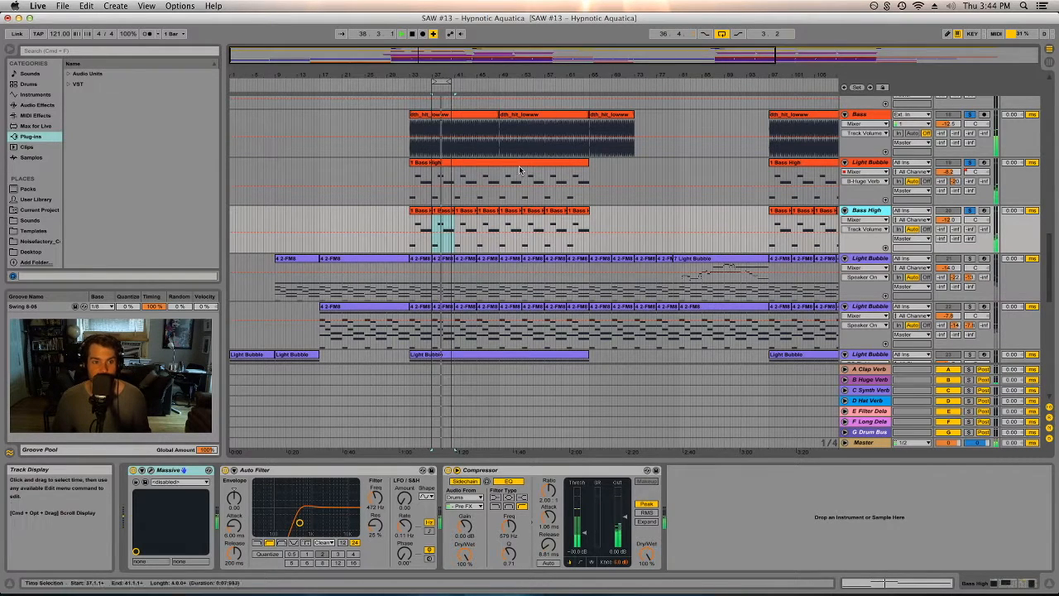
left_click(468, 202)
left_click(468, 213)
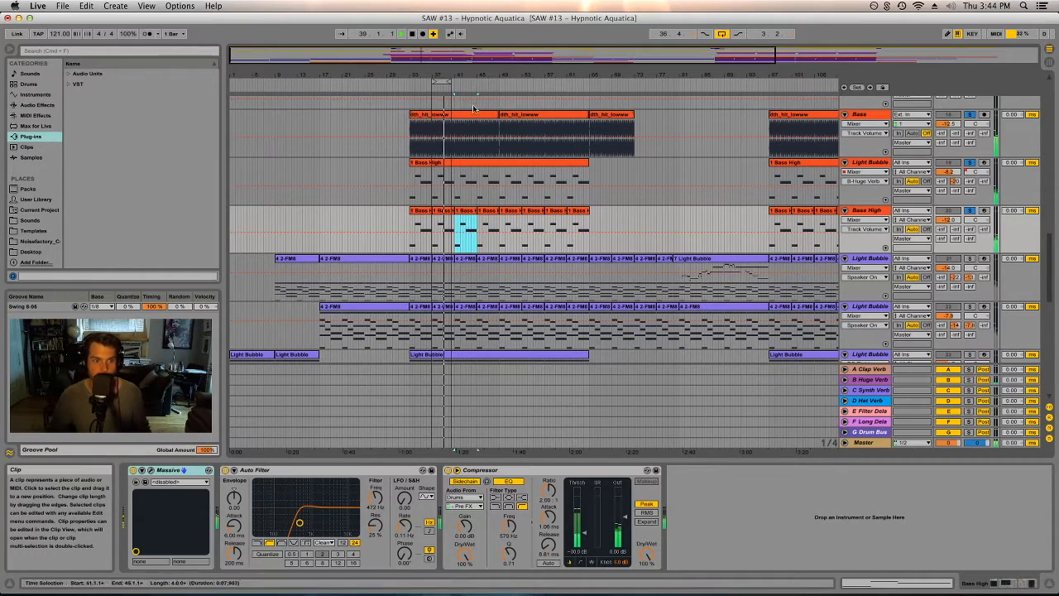
- Rename the Light Bubble bass track to Bass and the dth_hit_lowww audio track to Sub
scroll(661, 166, "down", 3)
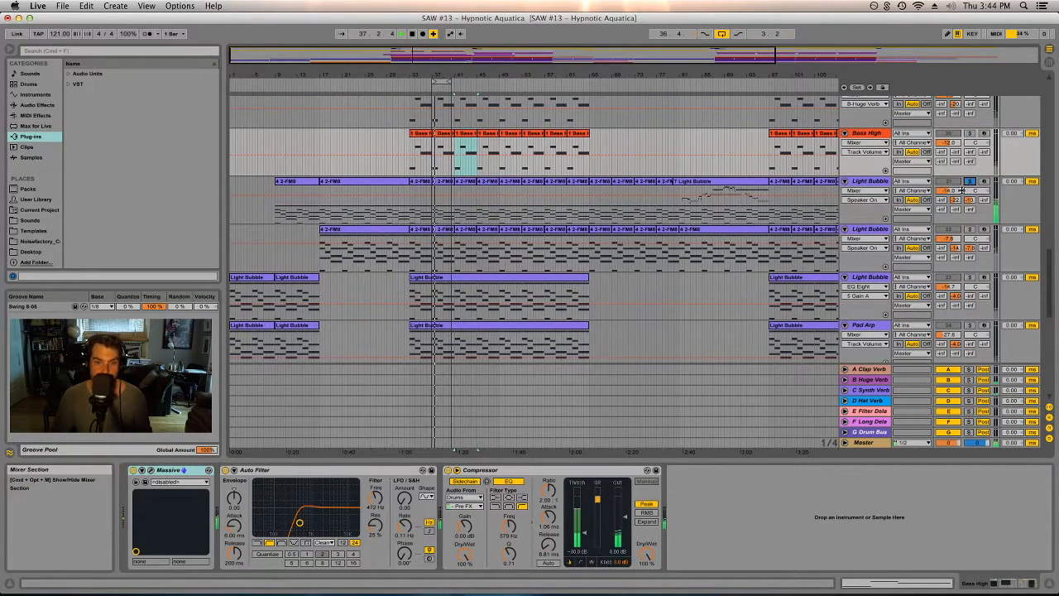
scroll(869, 133, "up", 1)
left_click(868, 118)
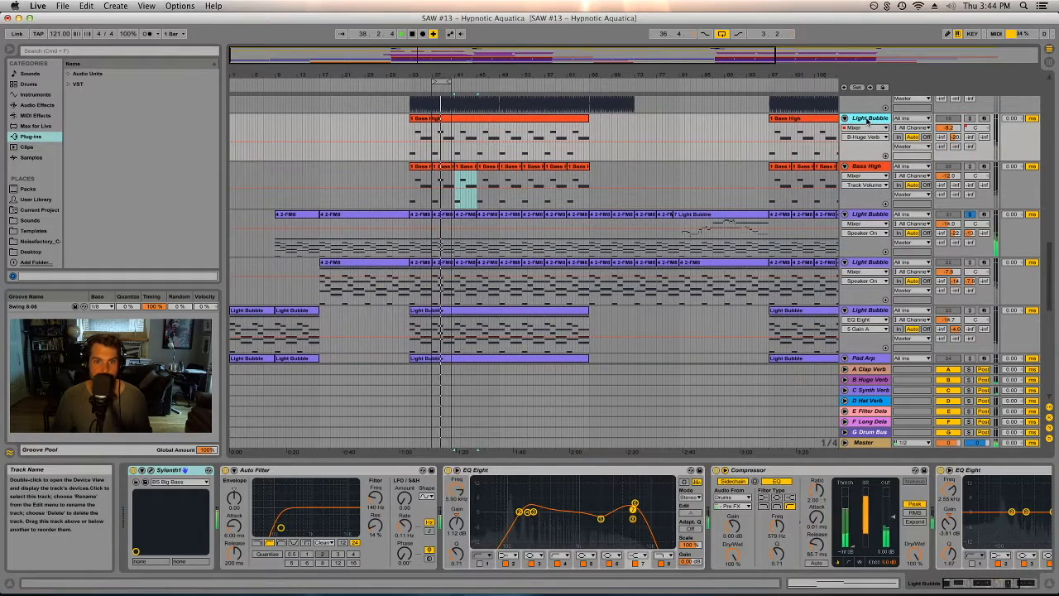
key("super+r")
key("Return")
scroll(879, 122, "up", 2)
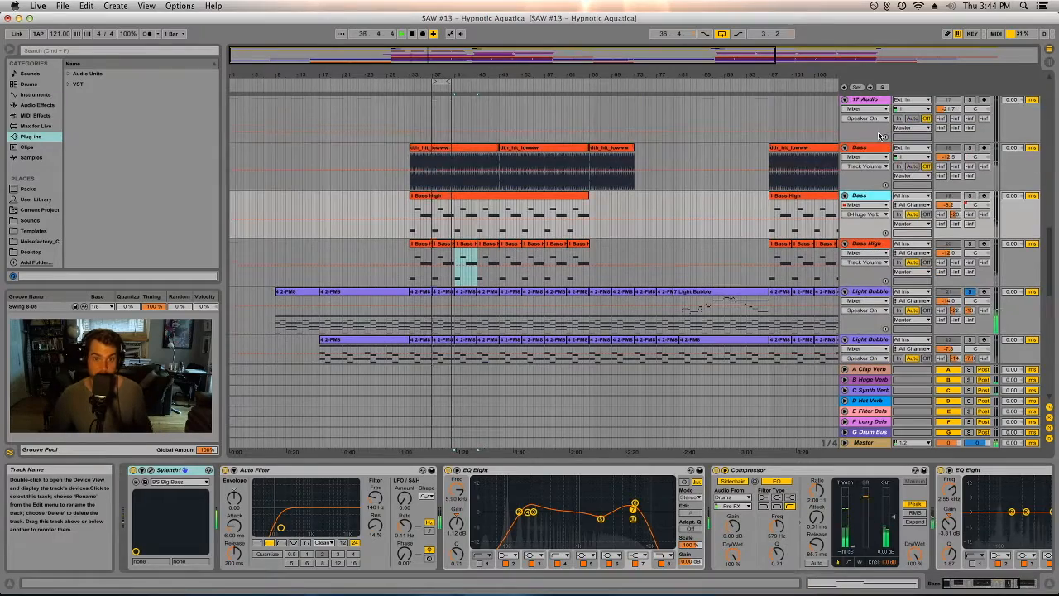
left_click(872, 149)
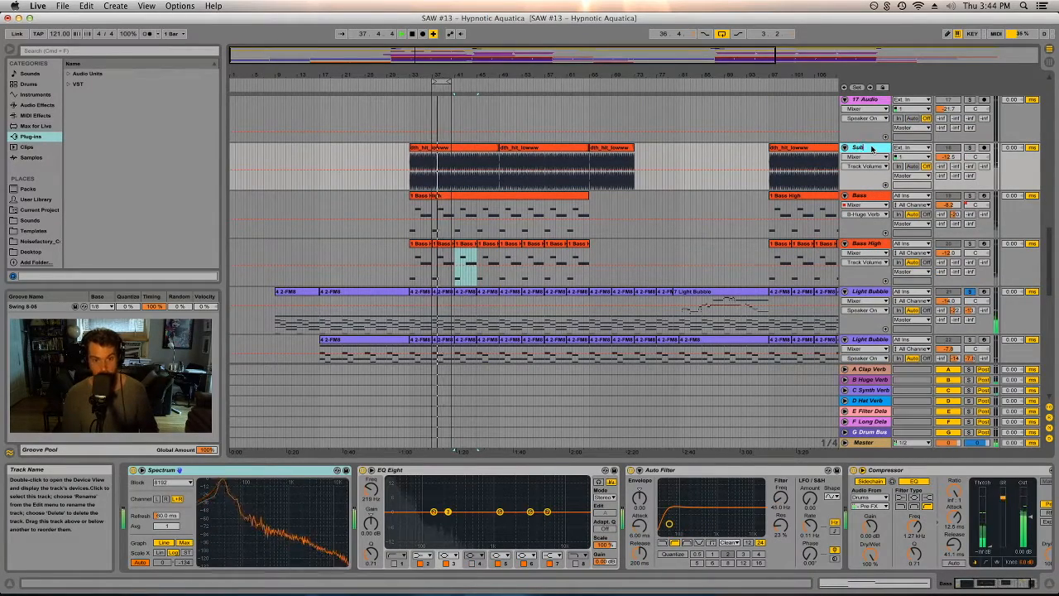
- Select the FM8 Light Bubble track to view its devices and solo the Light Bubble track below it
scroll(872, 162, "down", 1)
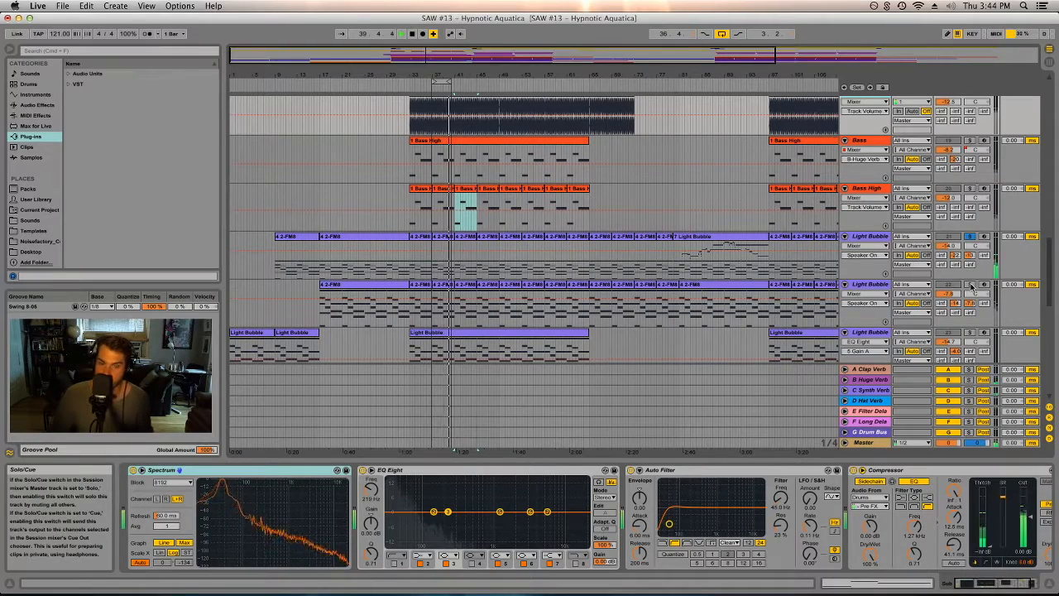
scroll(973, 274, "down", 2)
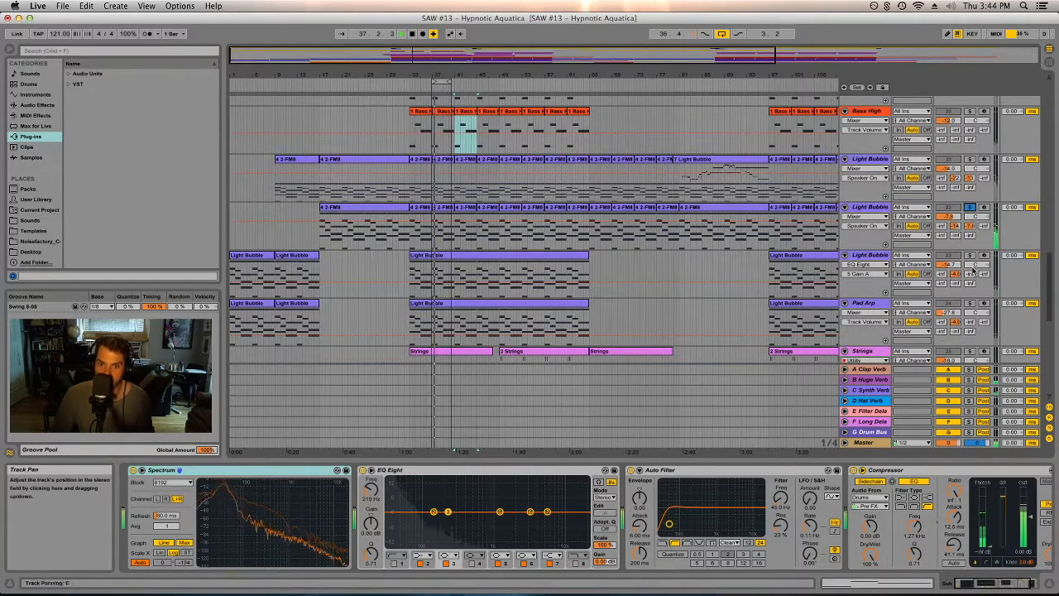
left_click(890, 212)
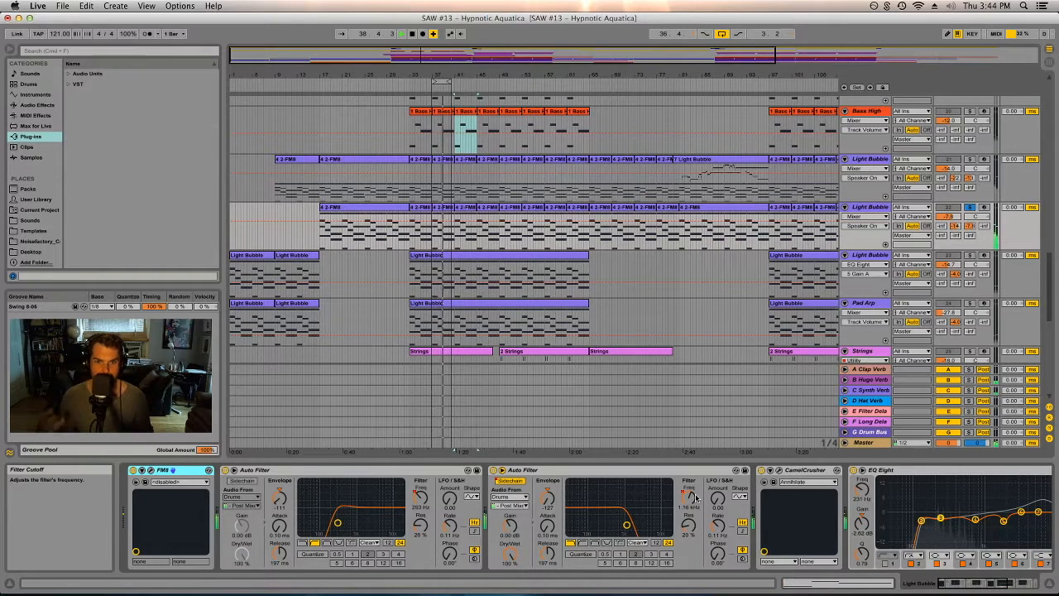
left_click(969, 256)
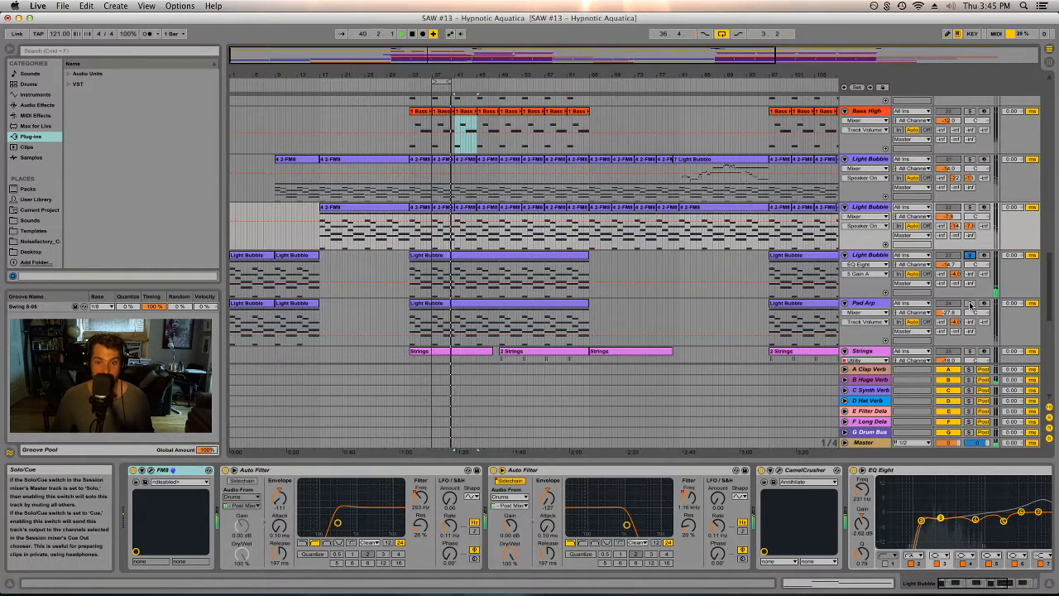
- Open the Strings track's Kontakt Session Strings Pro instrument window, then close it
scroll(599, 262, "down", 4)
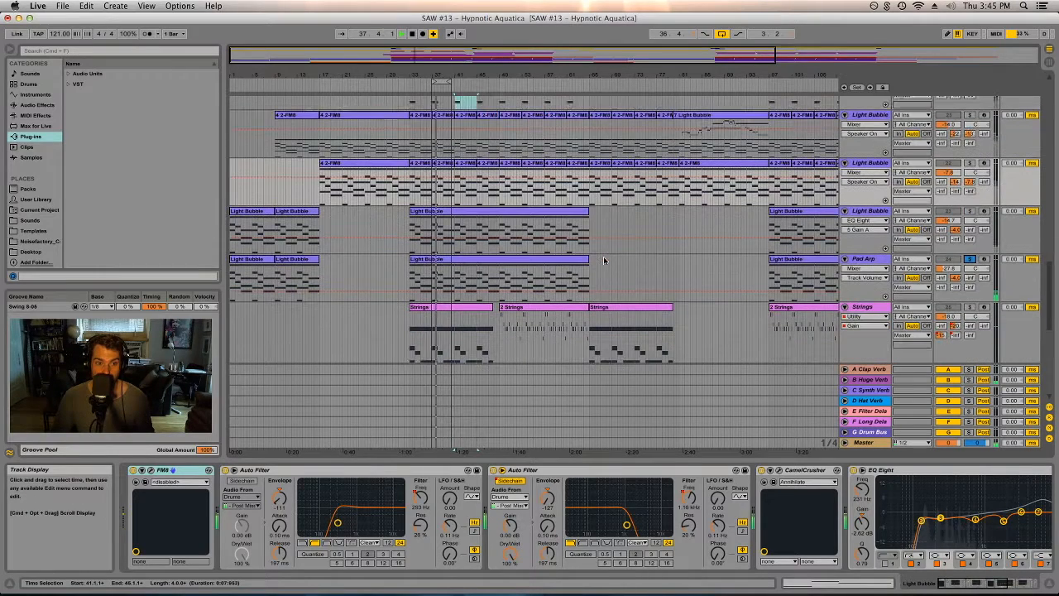
scroll(603, 261, "down", 3)
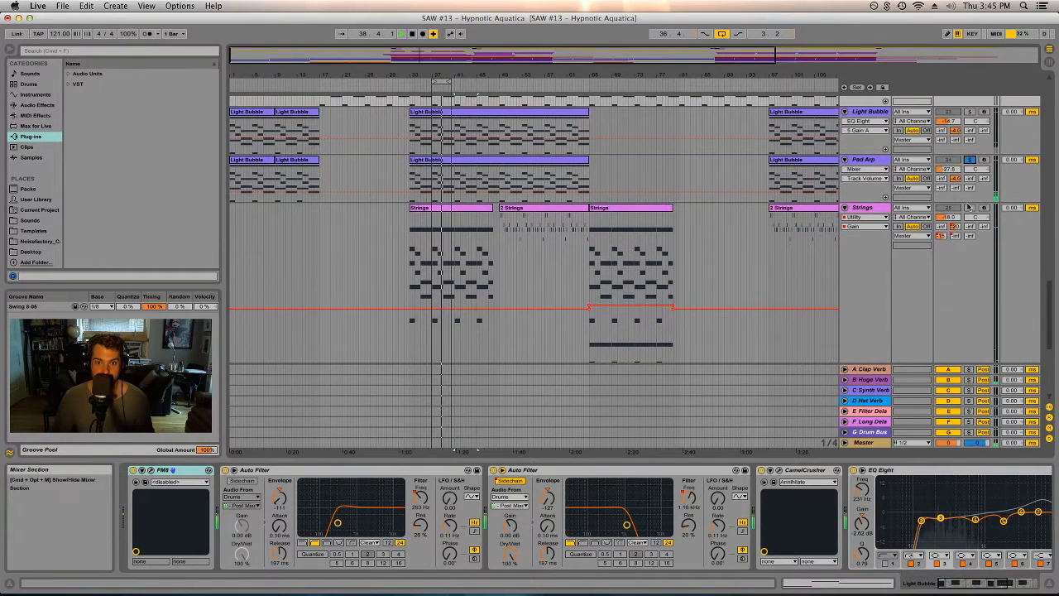
scroll(928, 241, "down", 2)
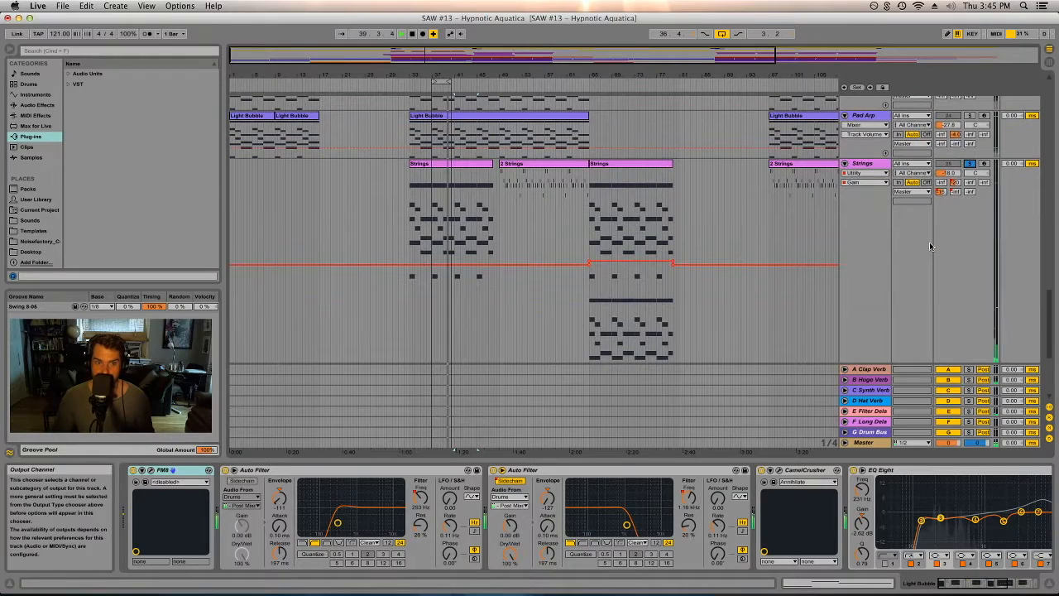
left_click(879, 172)
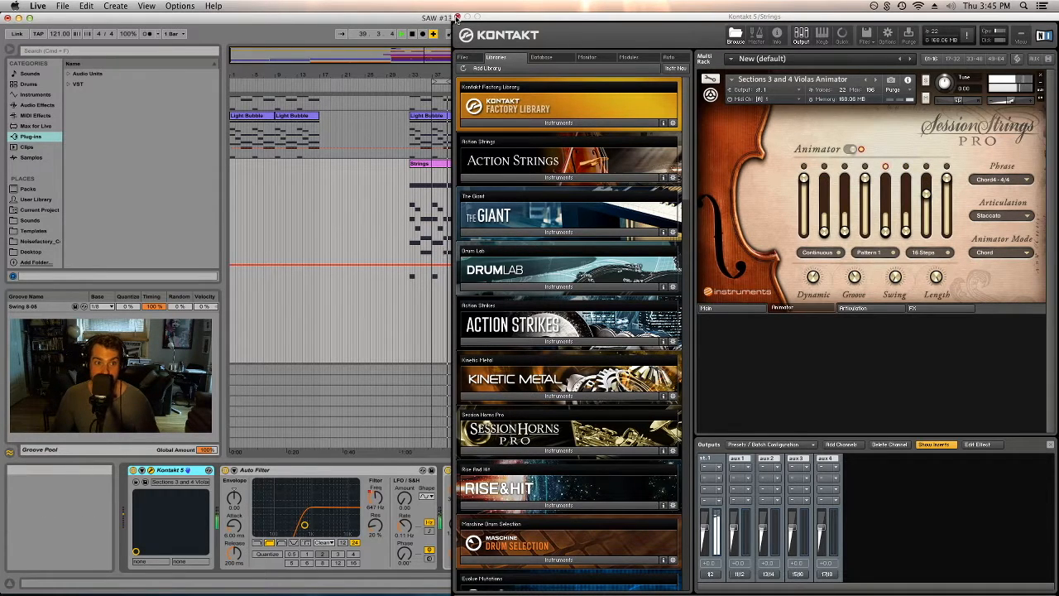
left_click(457, 17)
- Select the 2 Strings clip and play it
scroll(523, 172, "down", 2)
scroll(523, 172, "up", 2)
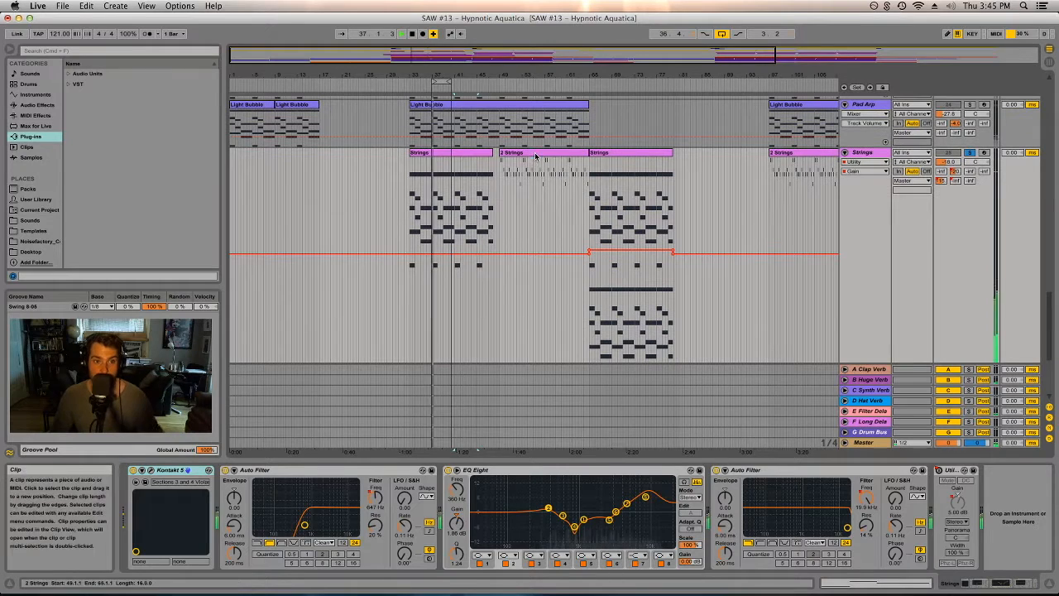
left_click(523, 171)
key("space")
key("space")
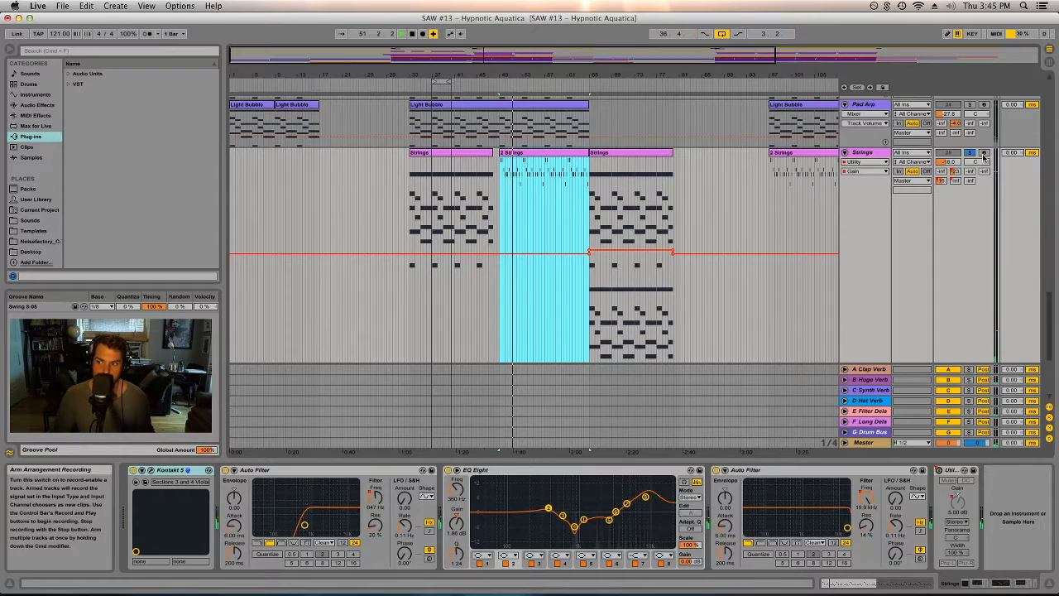
- Scroll through the arrangement to review the vocal, synth and strings tracks down to the last tracks
scroll(981, 156, "down", 15)
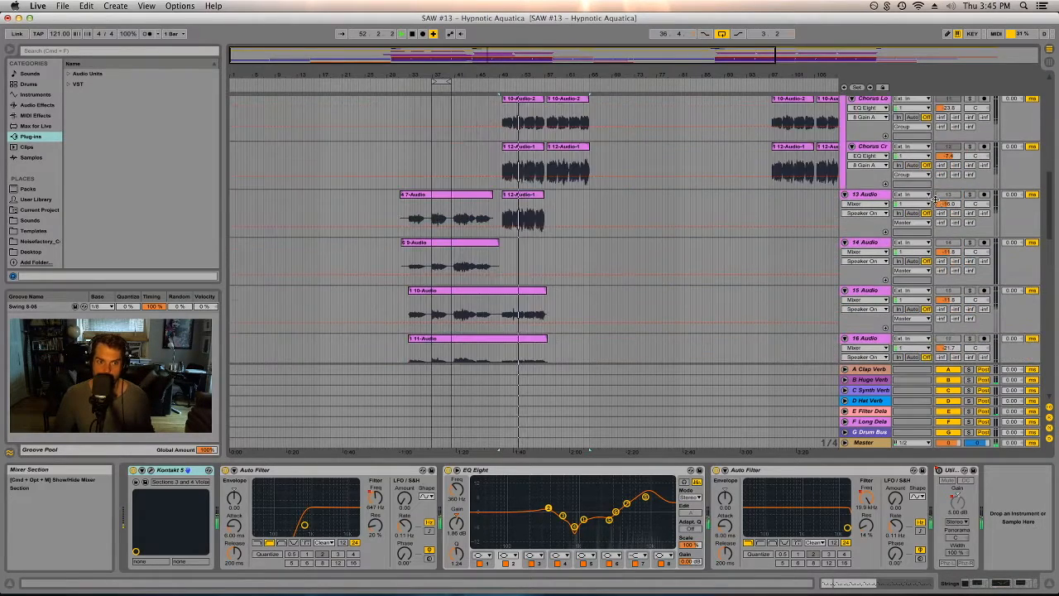
scroll(937, 203, "up", 1)
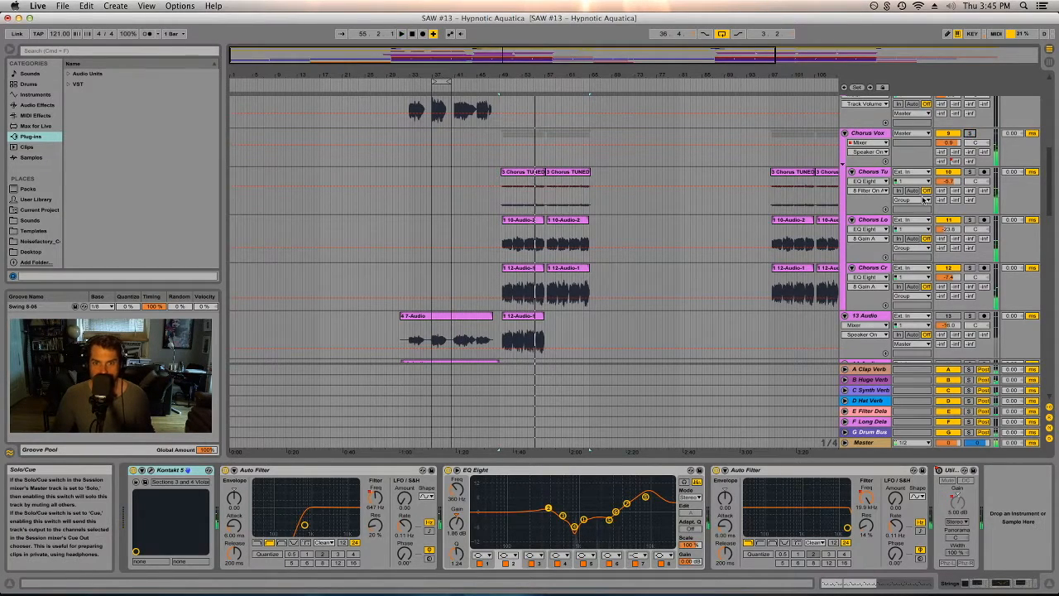
scroll(826, 182, "down", 5)
scroll(728, 209, "down", 5)
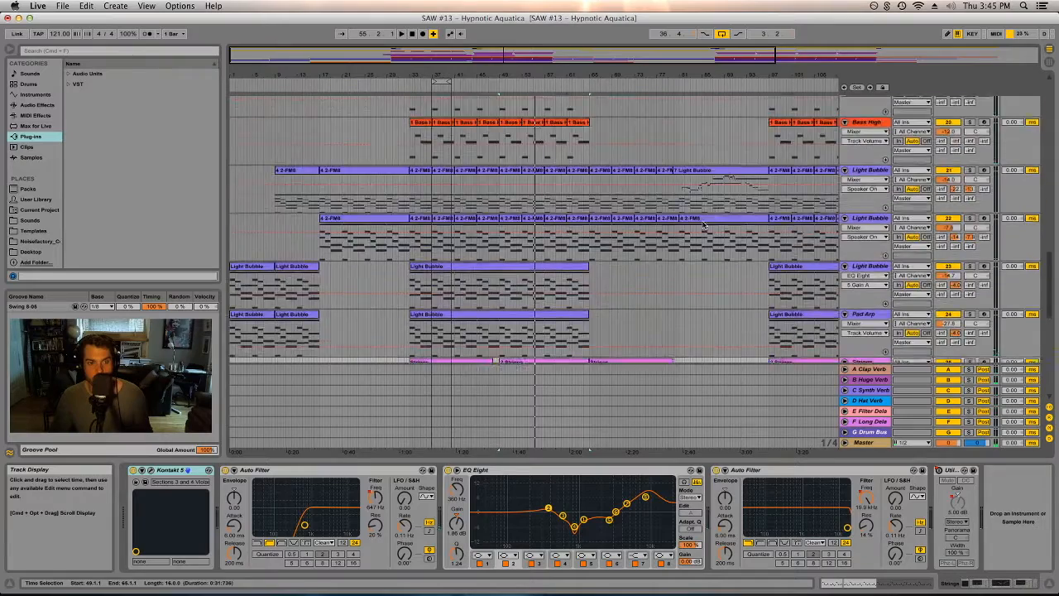
scroll(696, 232, "down", 5)
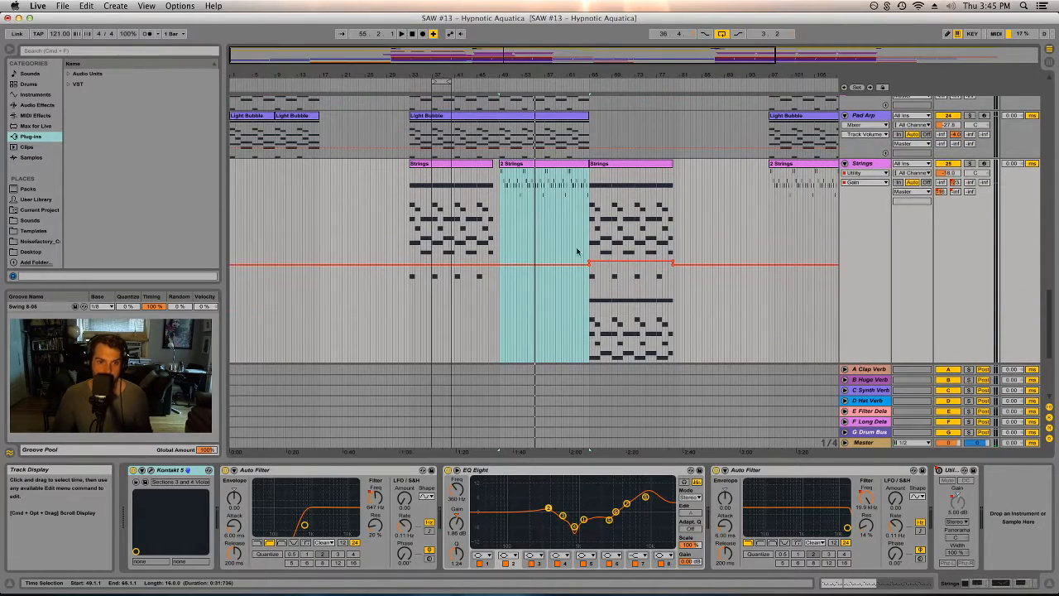
scroll(735, 254, "down", 2)
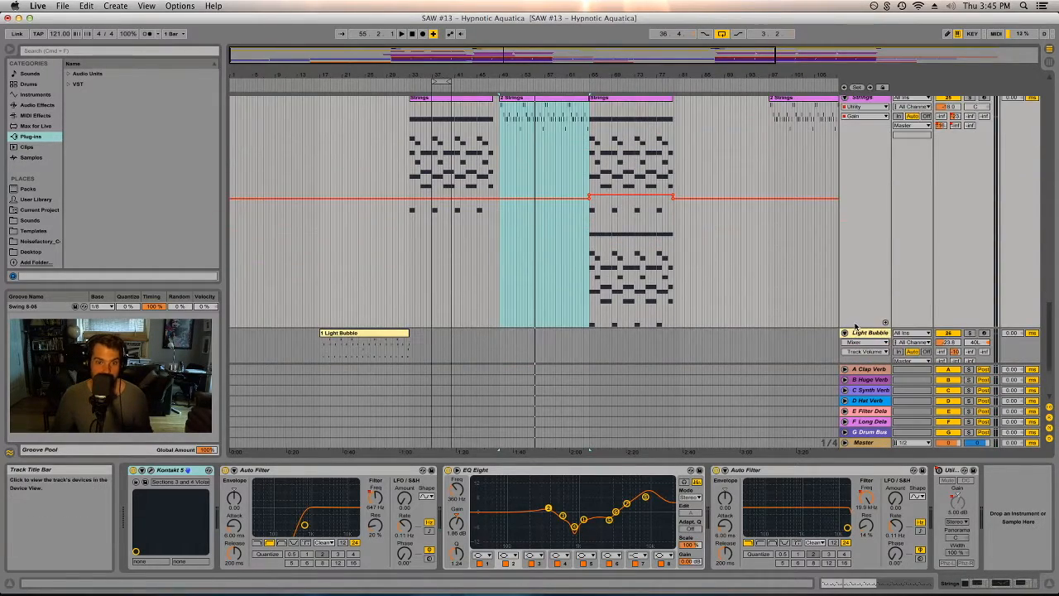
left_click_drag(860, 317, 859, 119)
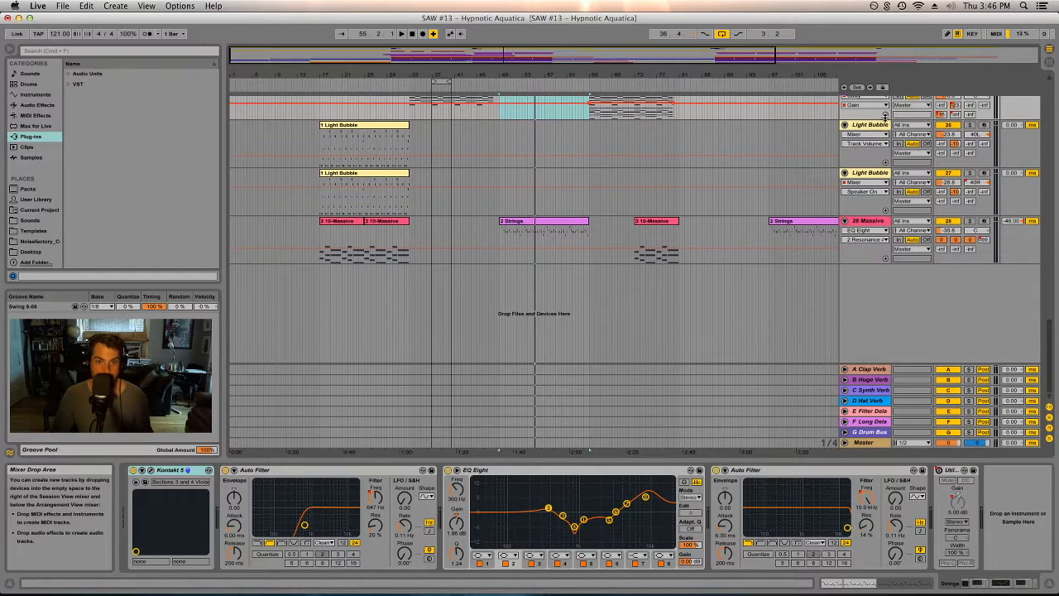
- Select the 1 Light Bubble clip on the first yellow Light Bubble track, solo that track and play it
left_click(374, 124)
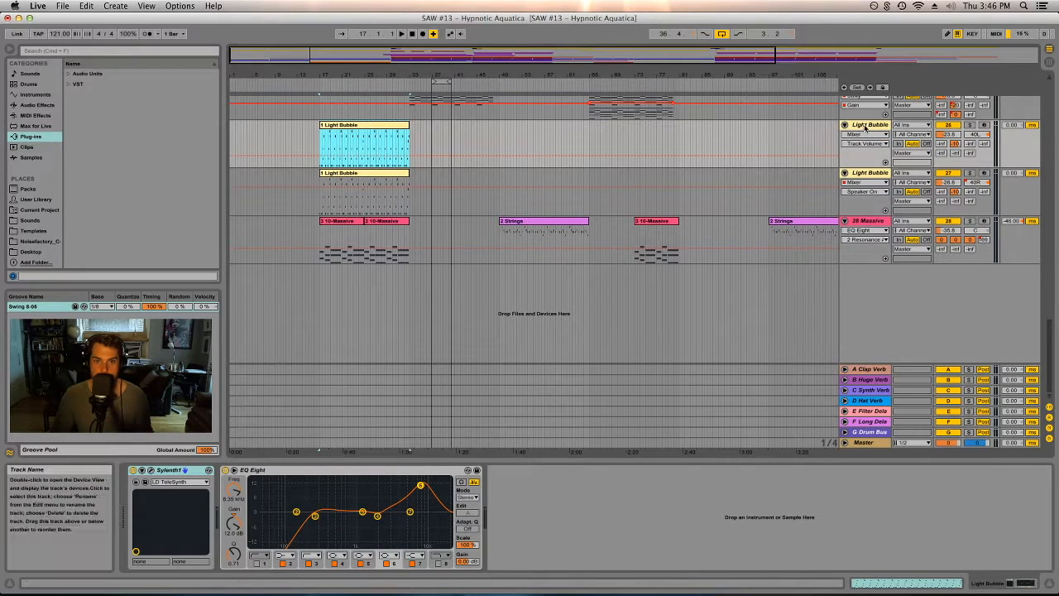
left_click(865, 125)
left_click(970, 125)
left_click(364, 145)
key("space")
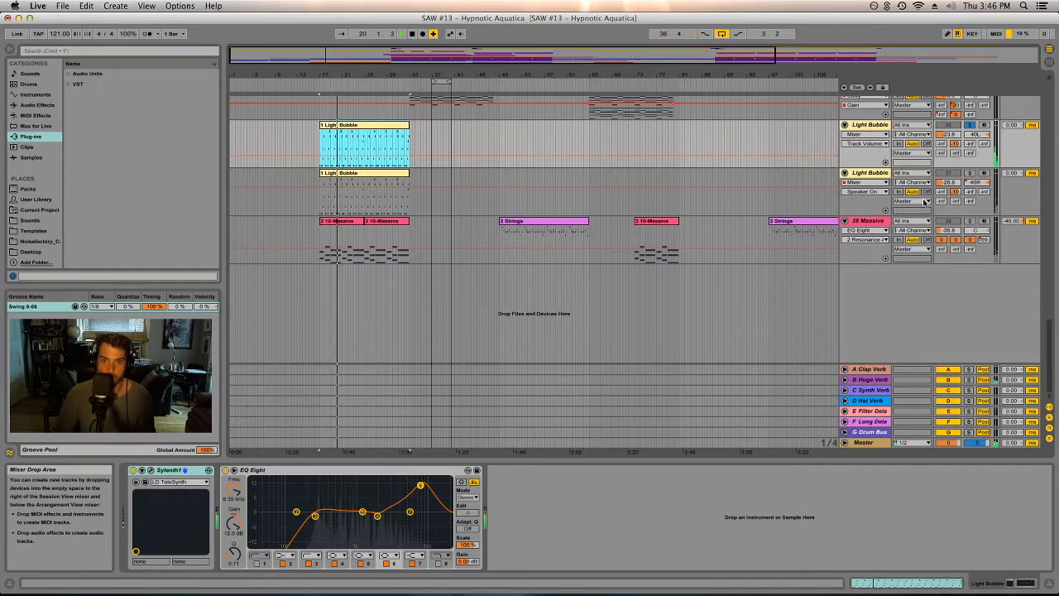
- Add the second yellow Light Bubble track and the 28 Massive track to the solo and view the Massive track's devices
left_click(969, 174)
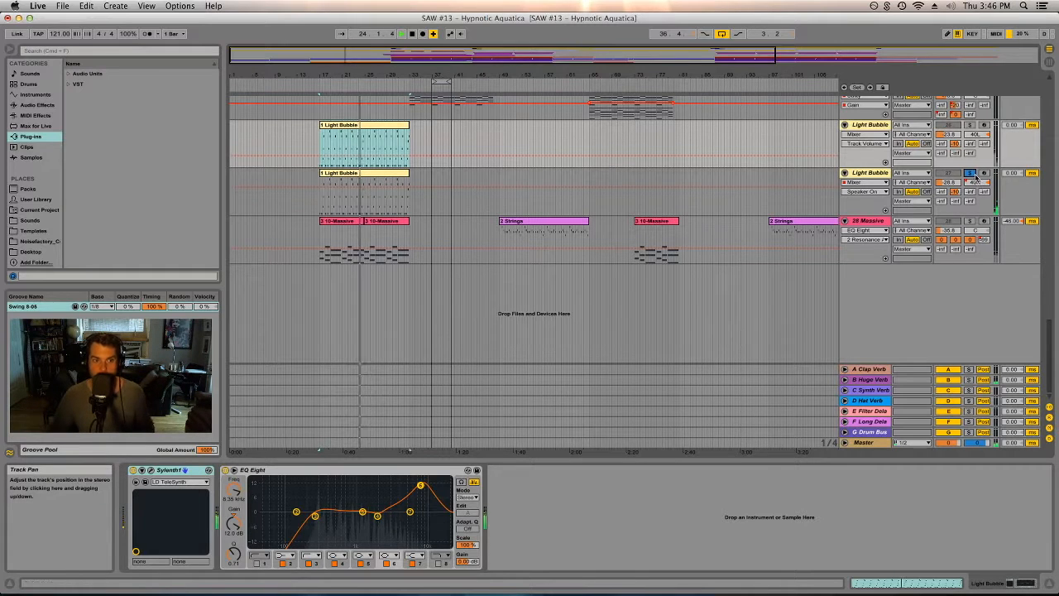
left_click(969, 222)
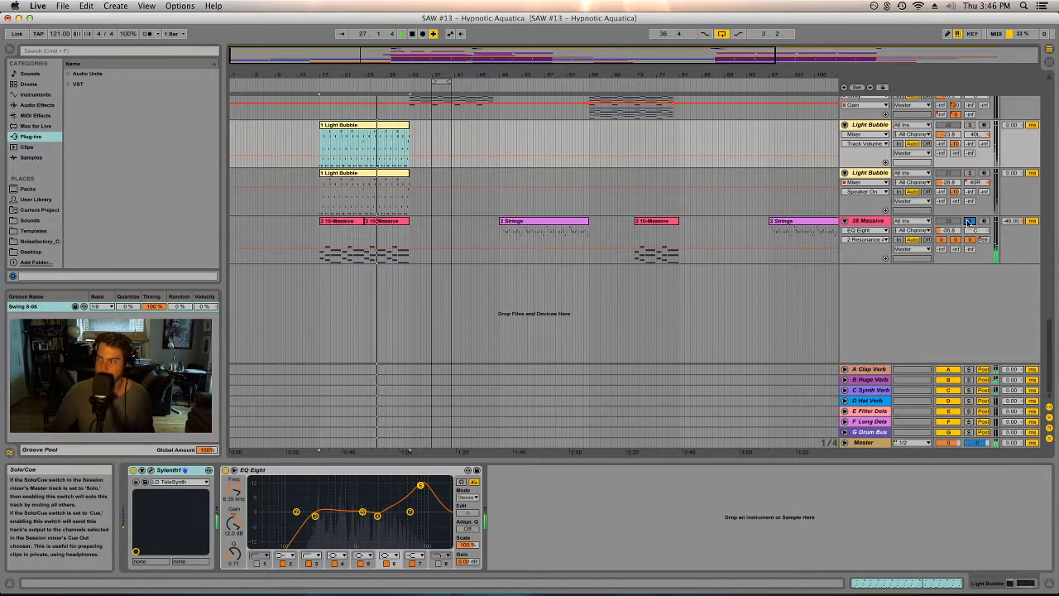
left_click(883, 237)
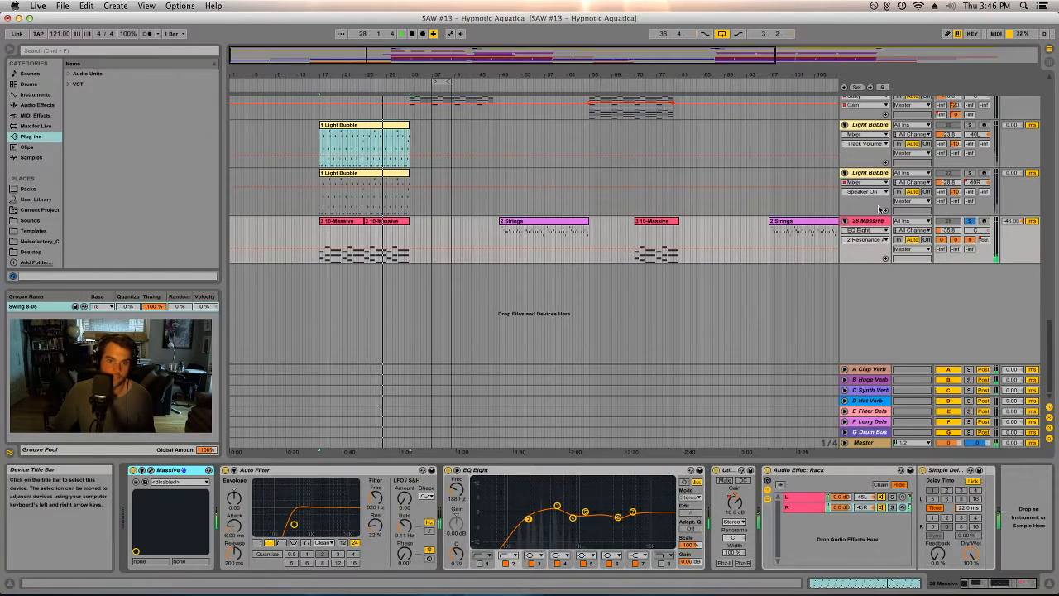
scroll(874, 176, "up", 5)
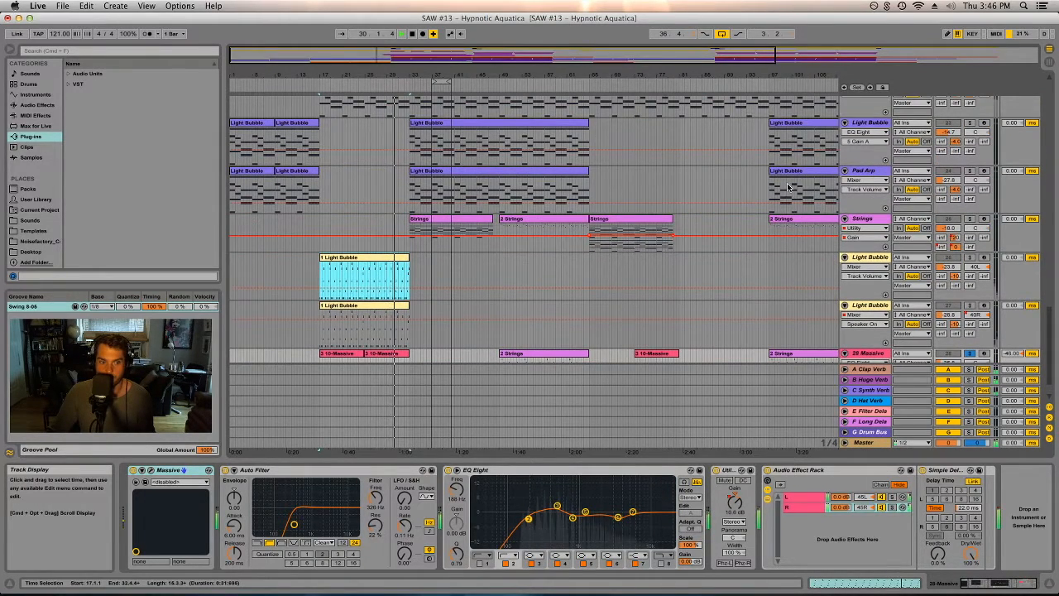
scroll(788, 187, "down", 2)
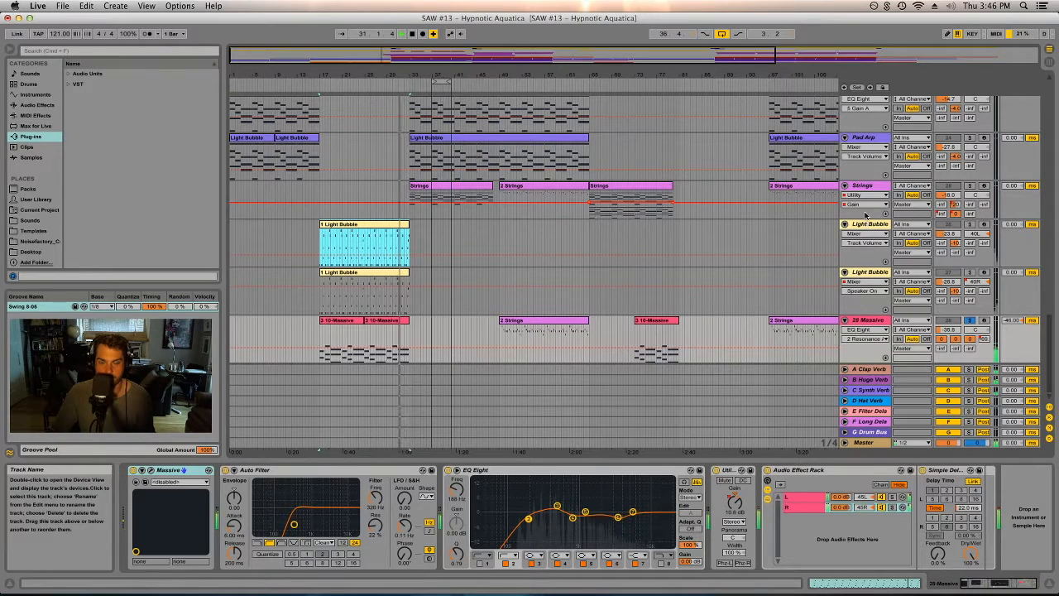
- Select the Strings track, show its Auto Filter frequency automation, solo it and play from mid-arrangement
left_click(788, 191)
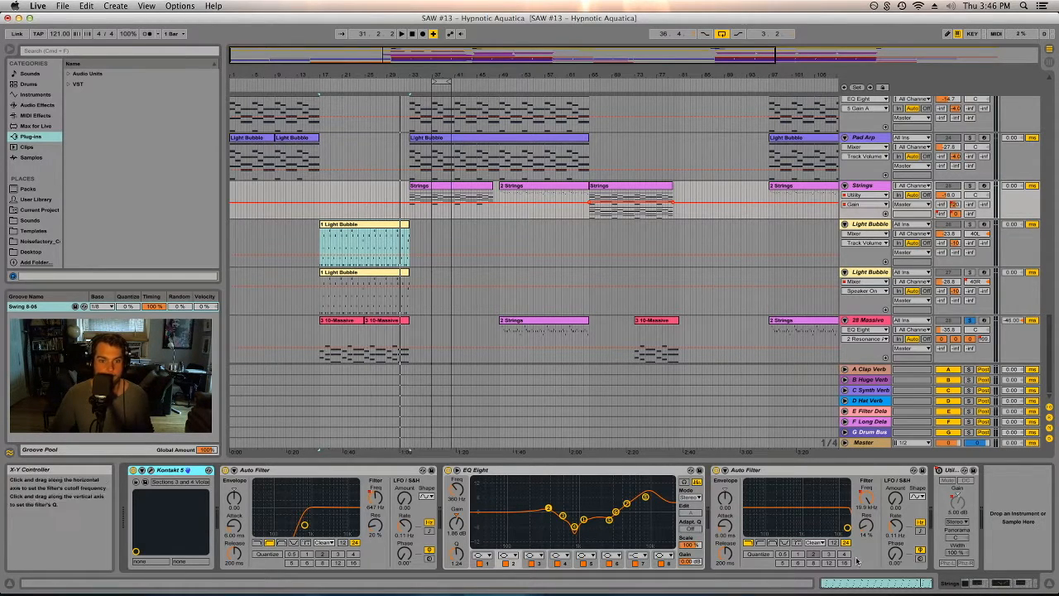
left_click(866, 497)
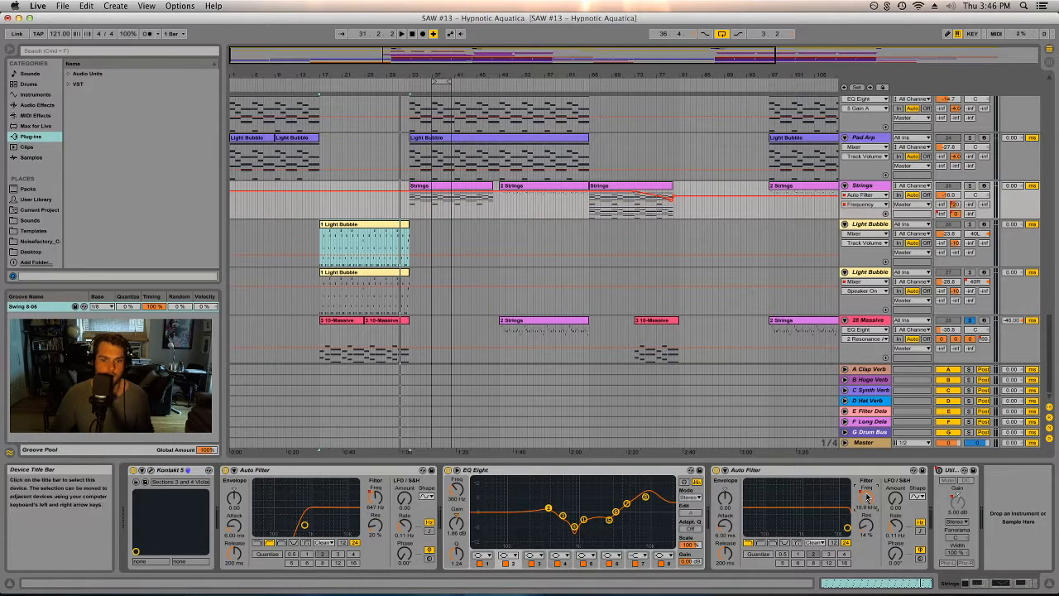
left_click(662, 89)
left_click(969, 185)
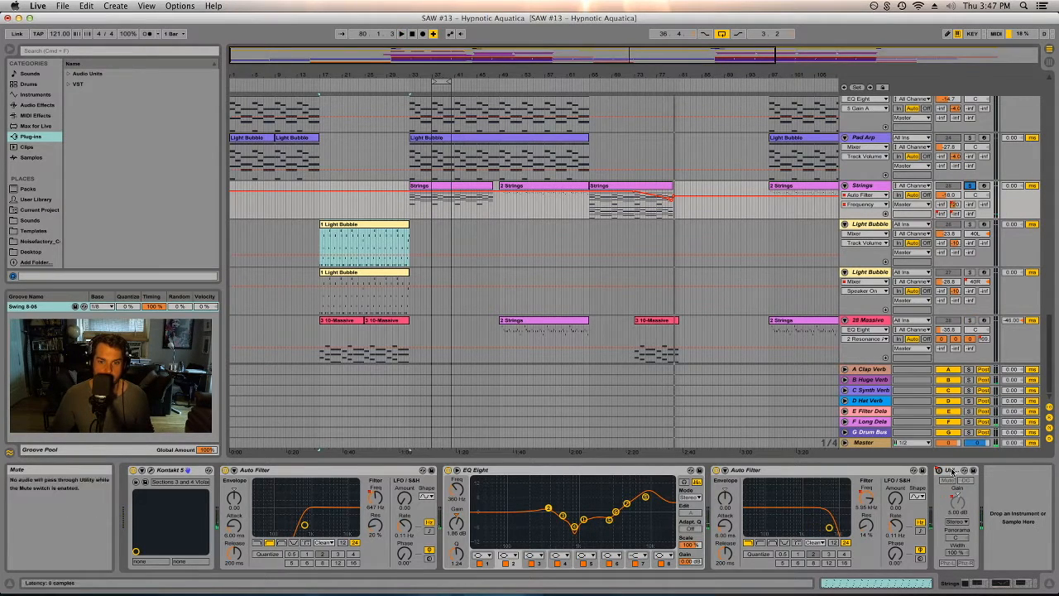
left_click(958, 500)
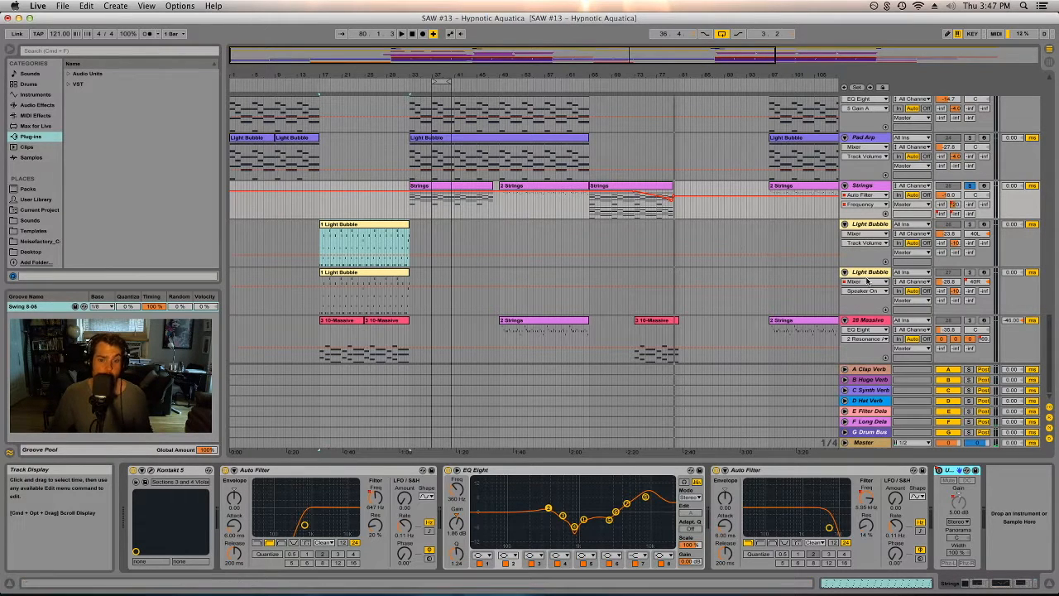
- Switch to Session view, collapse the Chorus Vox group and scroll the mixer to the last tracks
key("Tab")
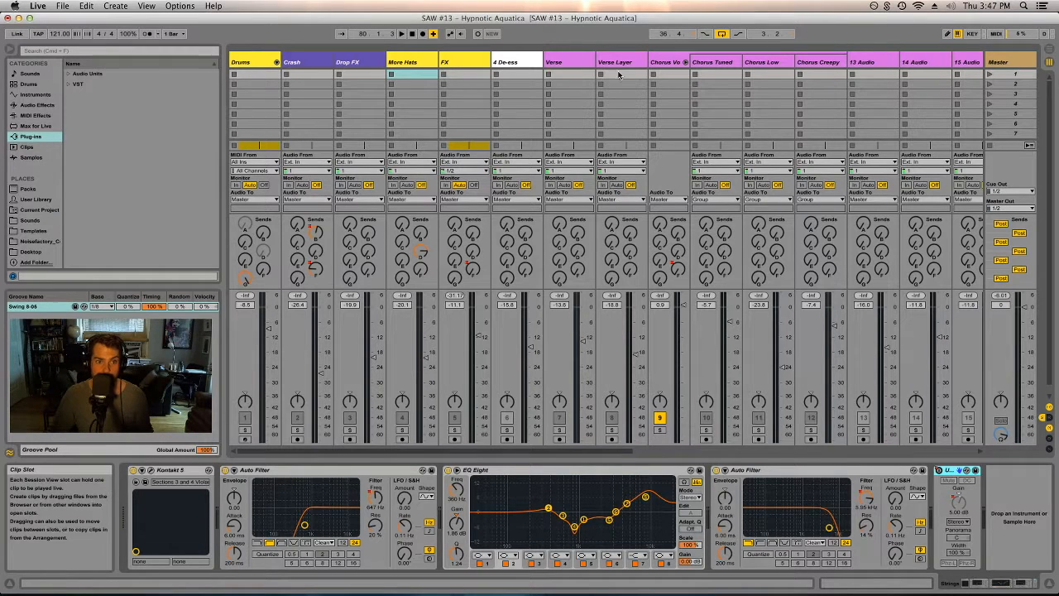
left_click(685, 62)
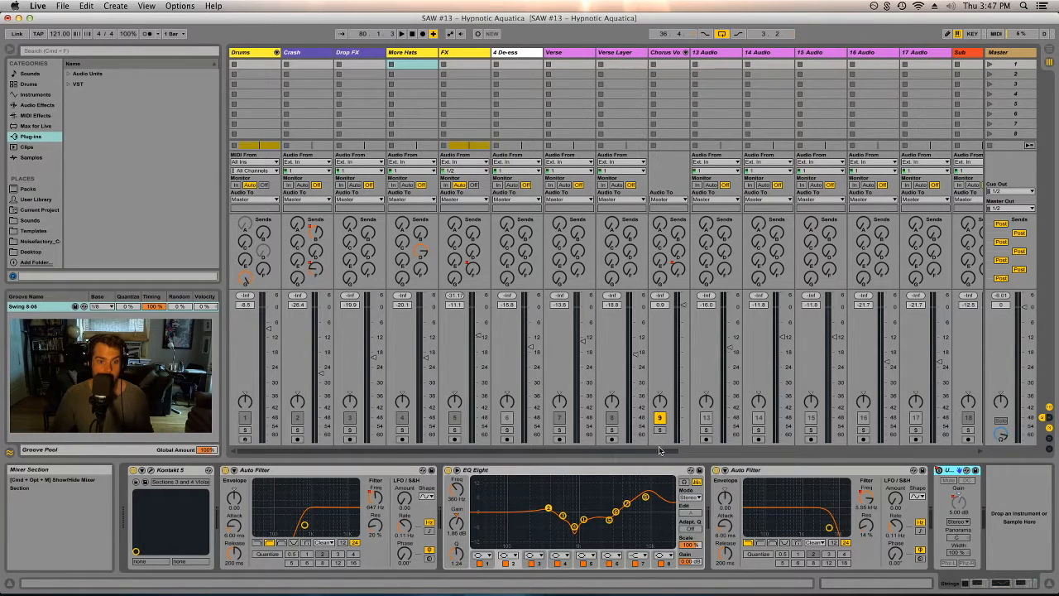
left_click(260, 53)
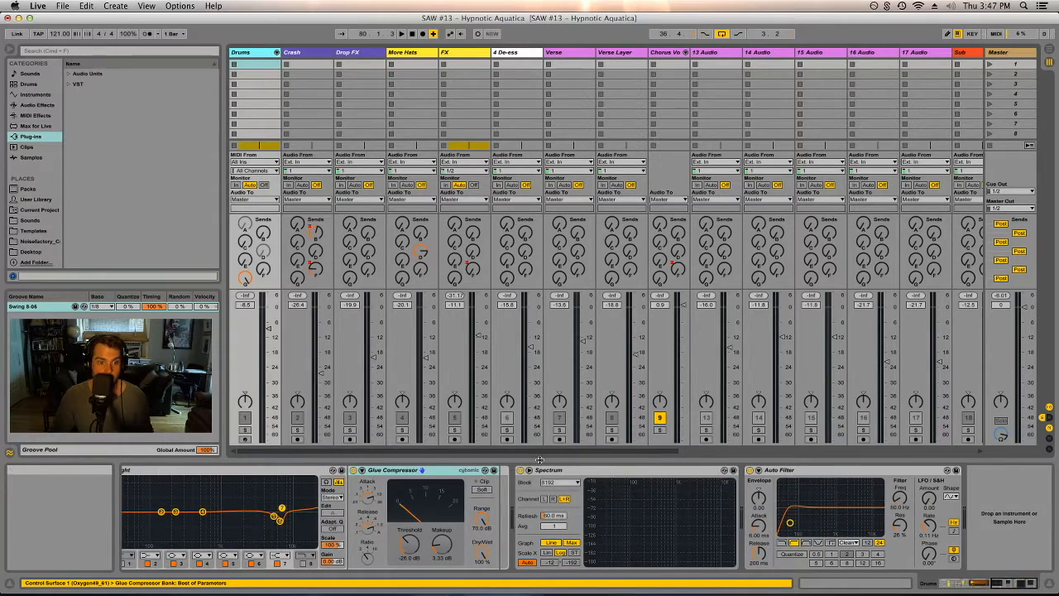
left_click_drag(544, 451, 846, 452)
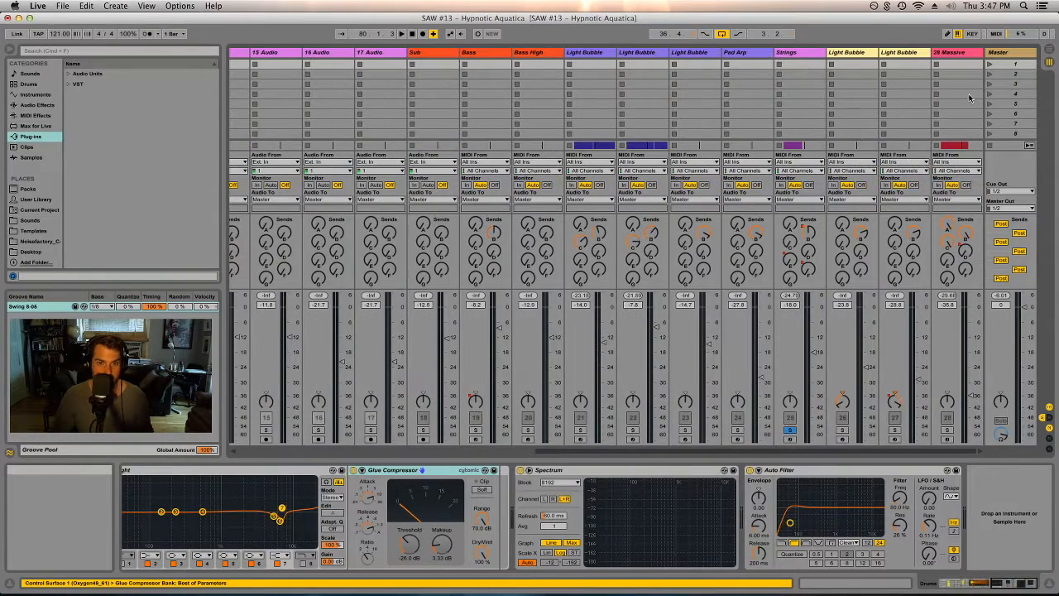
- Select the 28 Massive channel in the mixer, nudge its volume fader and return to Arrangement view
left_click(962, 53)
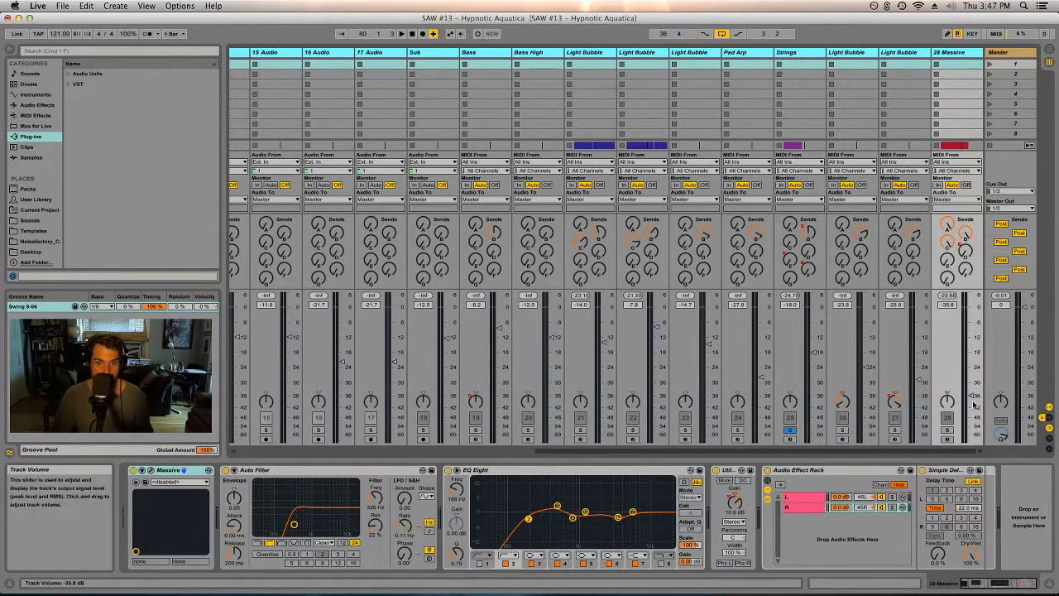
mouse_move(975, 397)
left_mouse_down()
mouse_move(972, 364)
mouse_move(974, 418)
left_mouse_up()
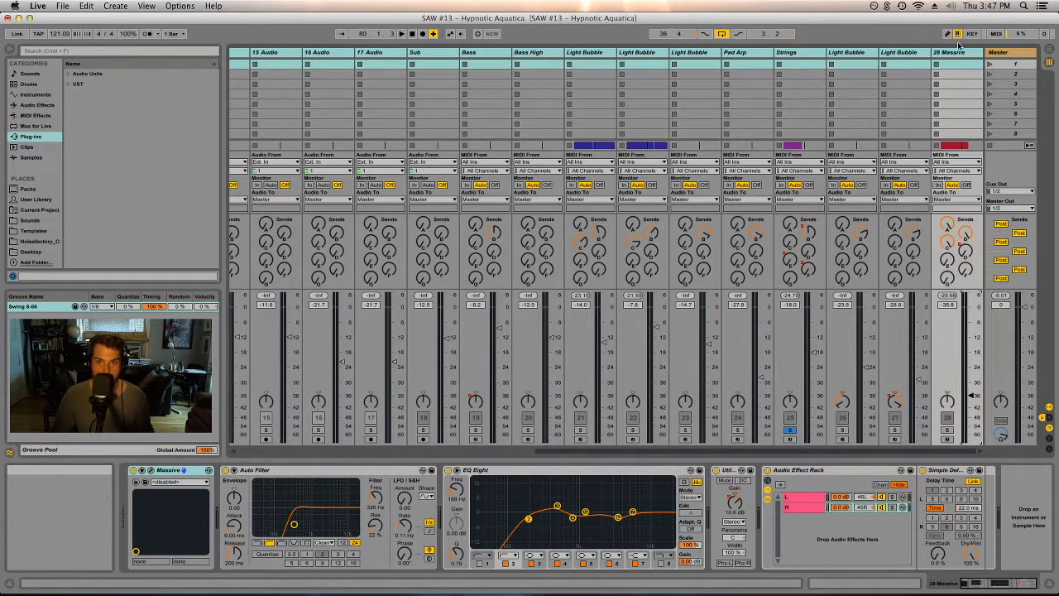
left_click(892, 395)
key("Tab")
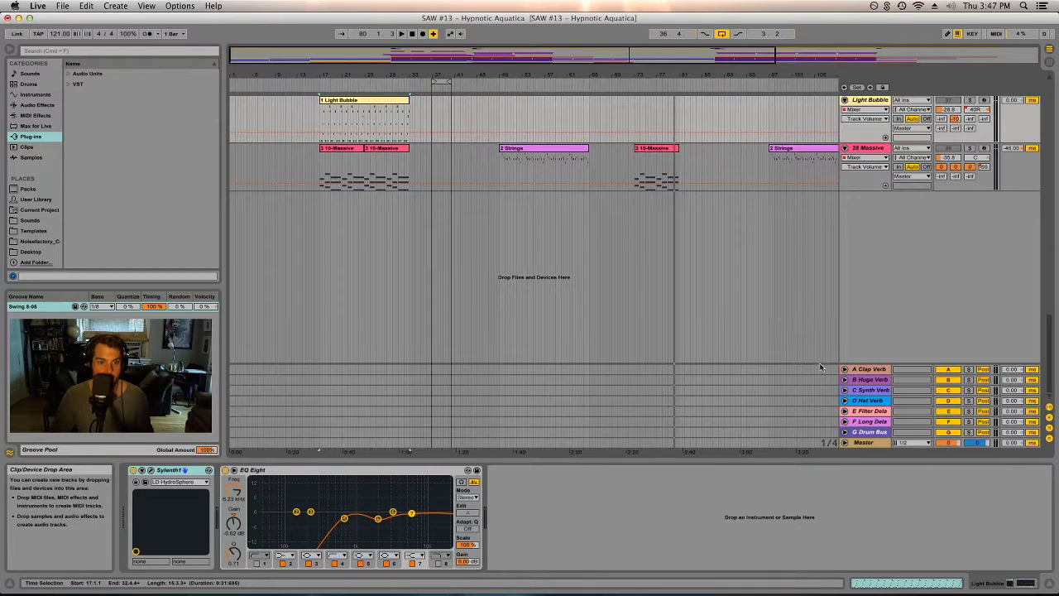
- Rename the 28 Massive track to Brass
left_click(723, 178)
scroll(733, 185, "up", 2)
left_click(858, 183)
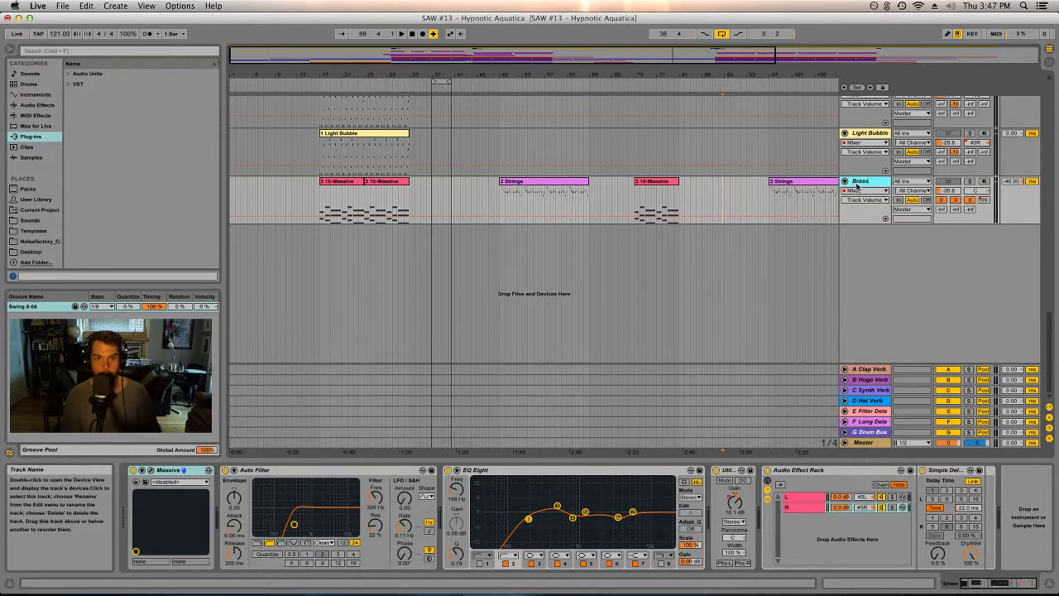
- Select each yellow Light Bubble track in turn to view its Sylenth1 and EQ Eight devices
scroll(860, 165, "up", 2)
left_click(868, 184)
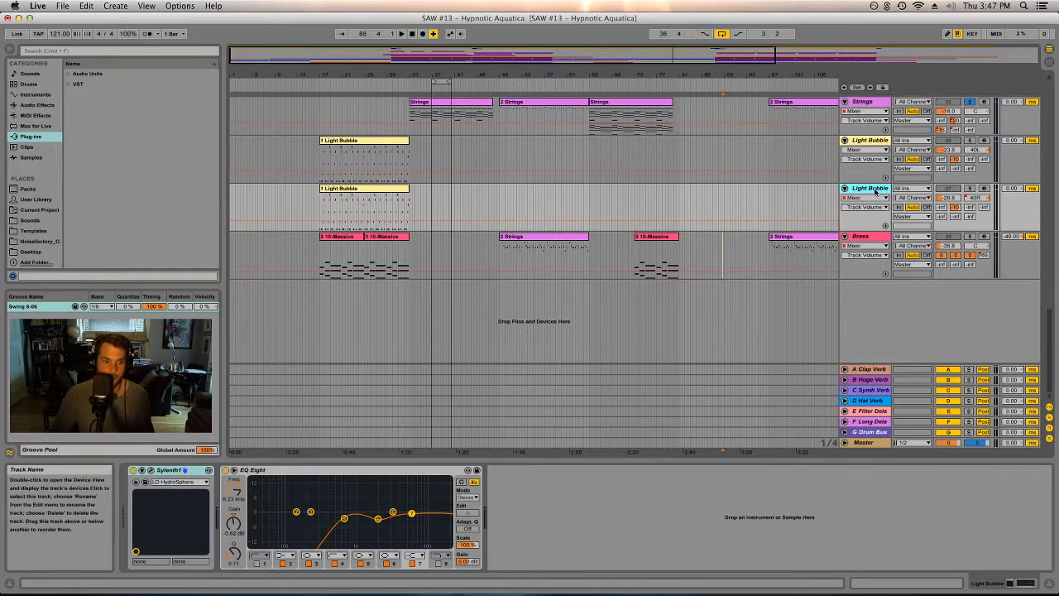
left_click(857, 141)
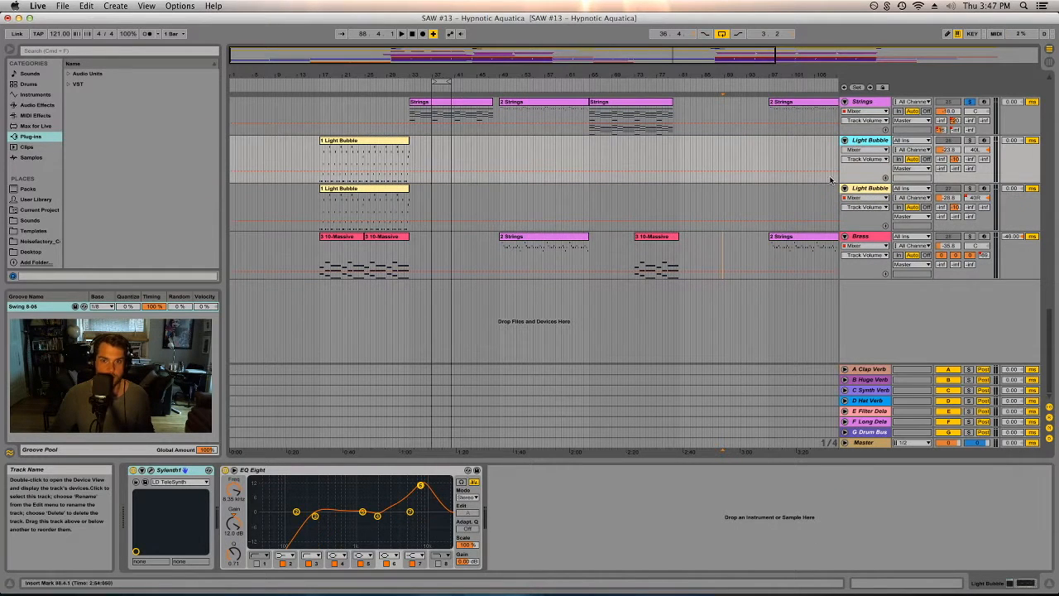
scroll(791, 324, "up", 5)
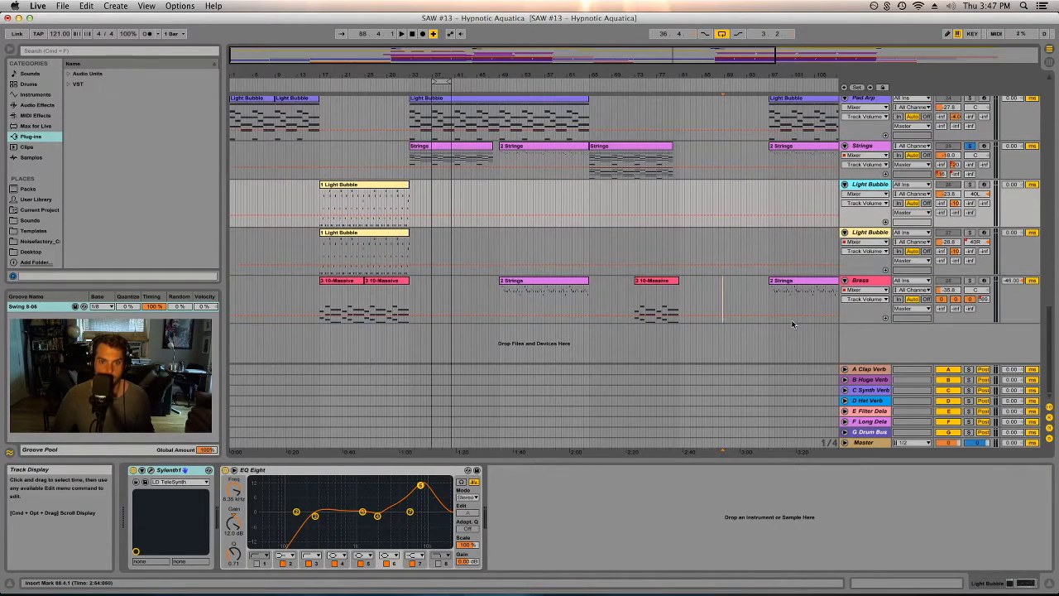
left_click(876, 232)
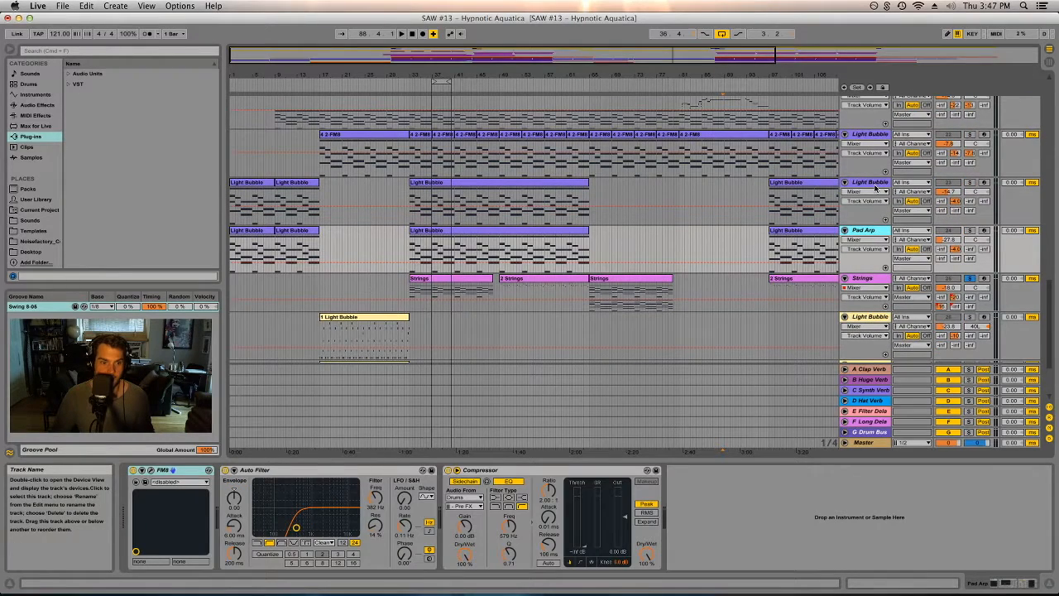
- Select the purple Light Bubble tracks, scroll through their device chains and select the Pad Arp track
left_click(870, 184)
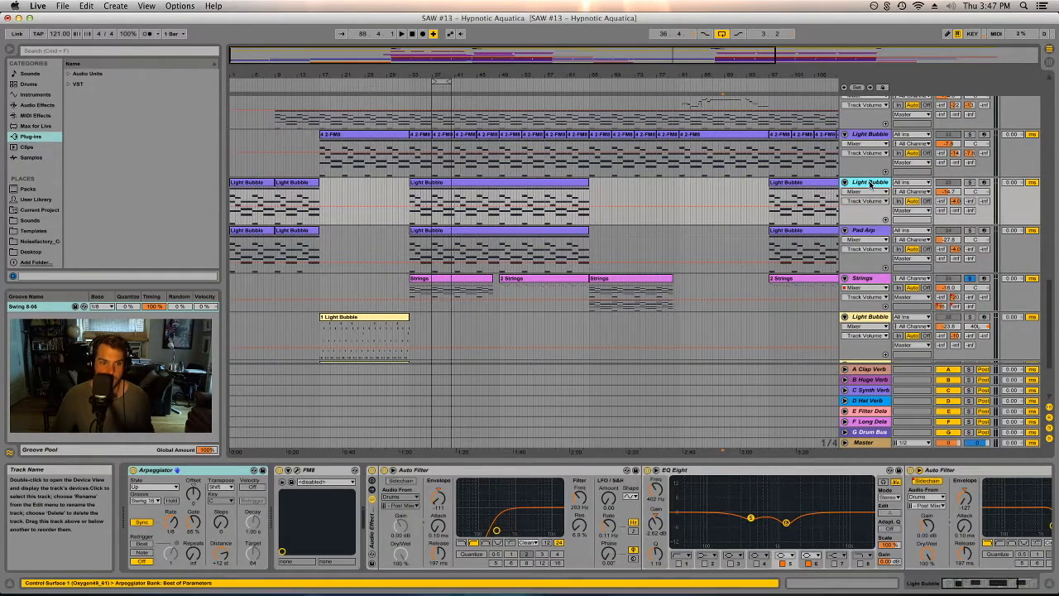
left_click(1028, 584)
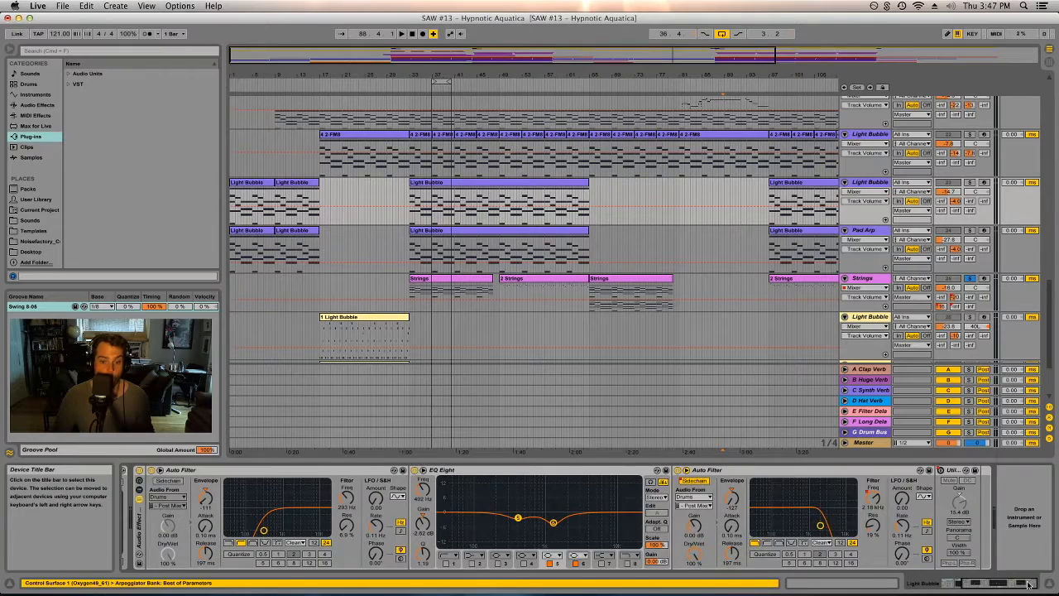
left_click(951, 584)
left_click(870, 135)
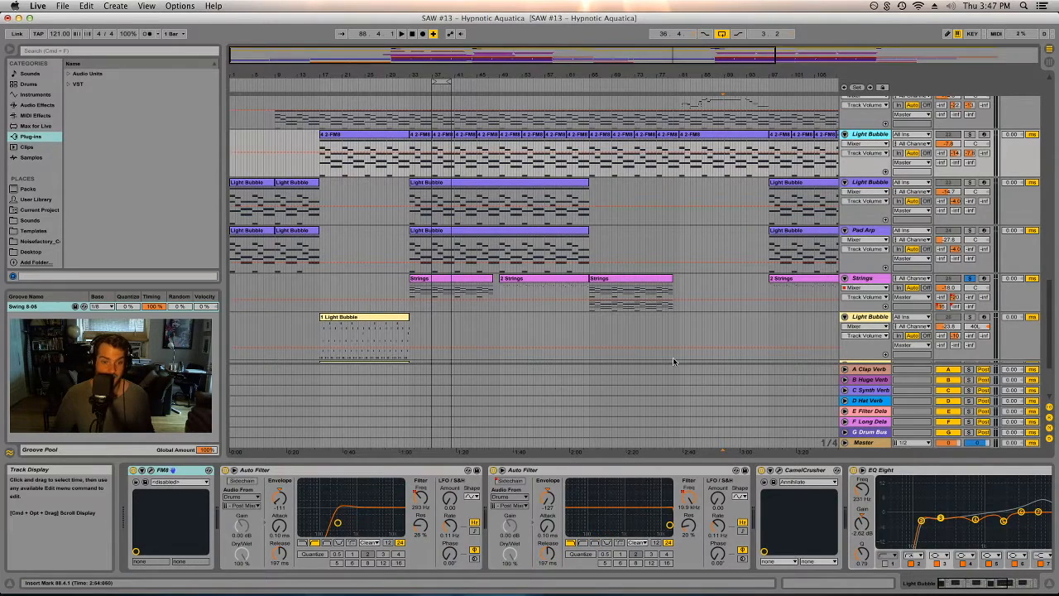
left_click(992, 584)
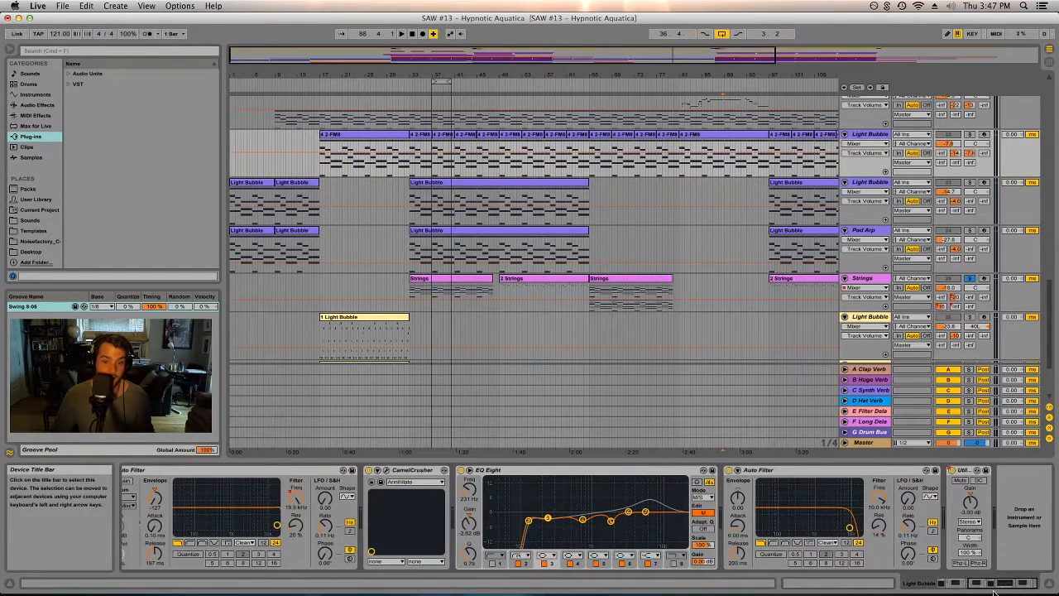
left_click_drag(994, 593, 951, 589)
left_click_drag(744, 254, 672, 257)
left_click(672, 257)
left_click(740, 244)
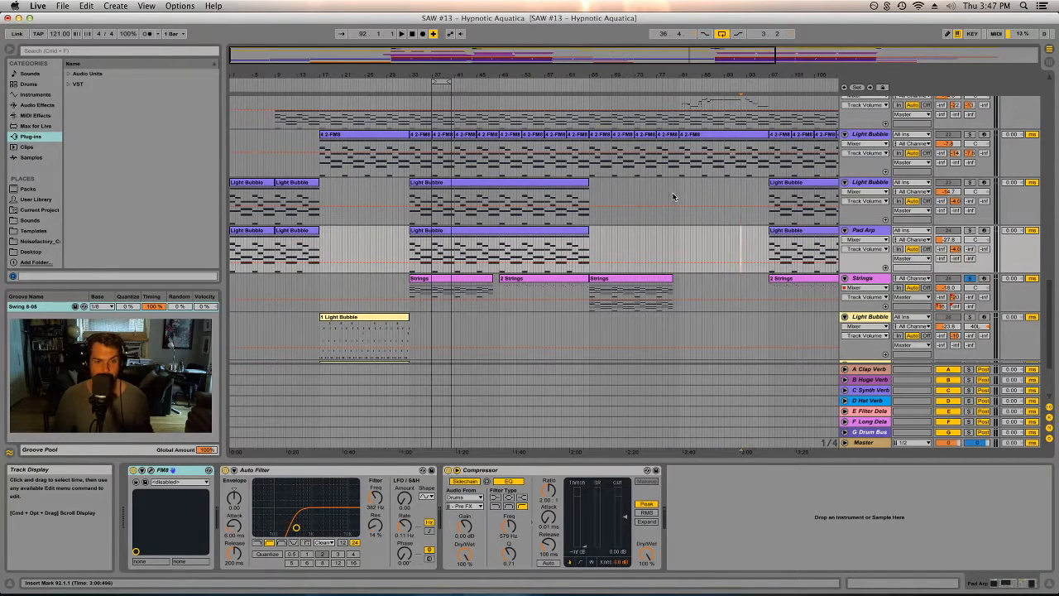
- Zoom out the arrangement at the top tracks and select a time range over the Crash and Drop FX clips
scroll(672, 224, "up", 3)
scroll(671, 229, "up", 2)
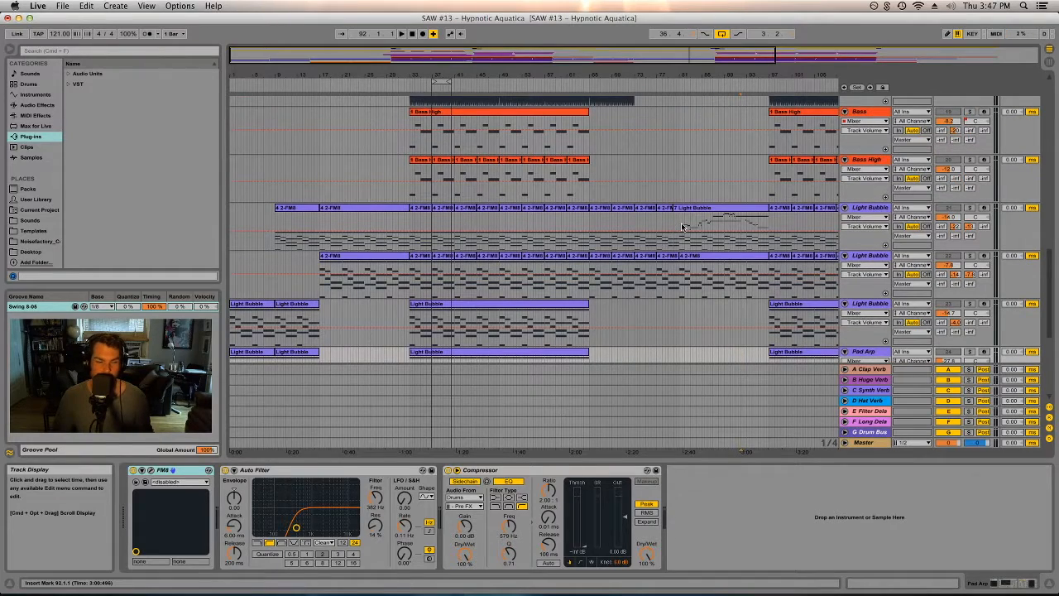
scroll(669, 273, "up", 10)
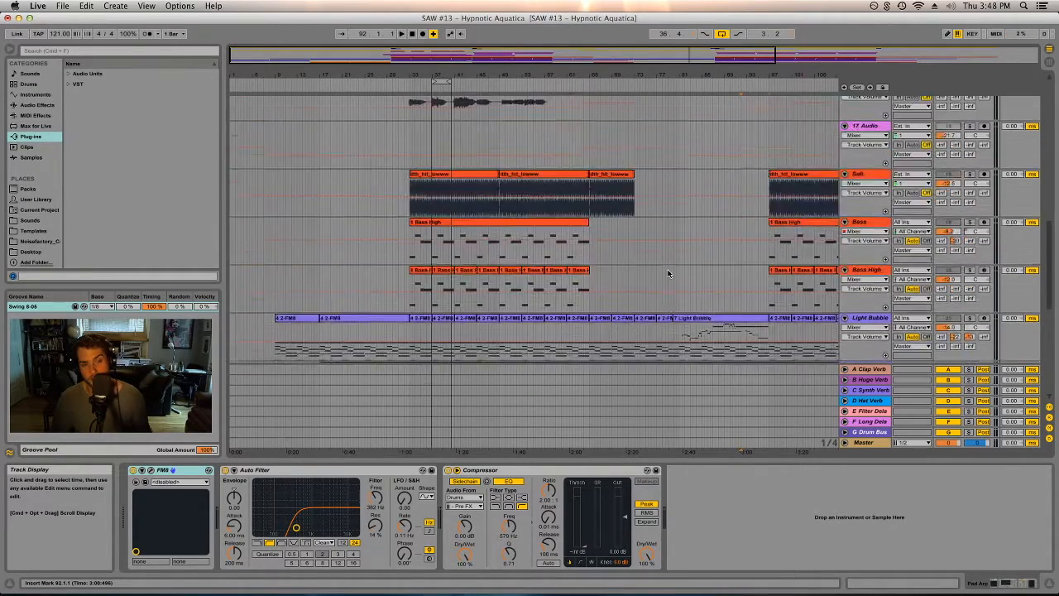
scroll(660, 323, "up", 3)
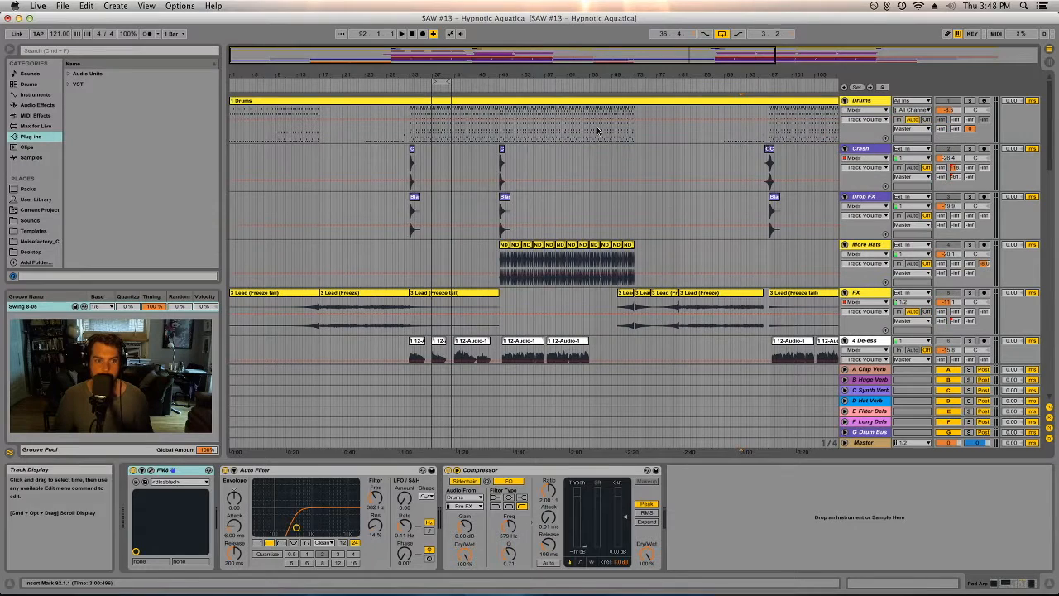
double_click(543, 74)
left_click_drag(737, 150, 331, 211)
right_click(355, 199)
left_click(374, 348)
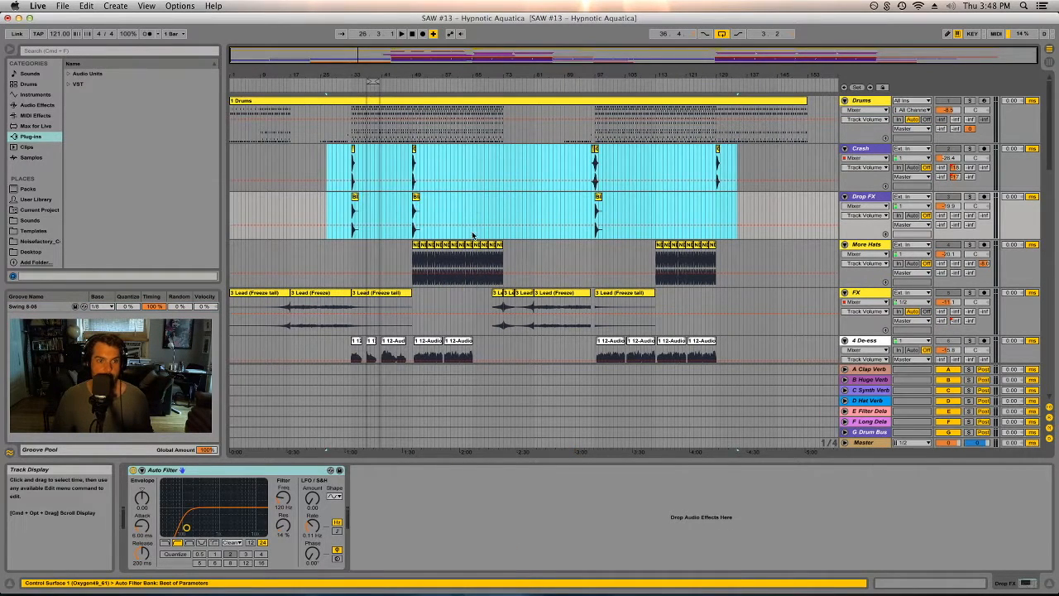
left_click_drag(488, 213, 456, 213)
left_click(456, 213)
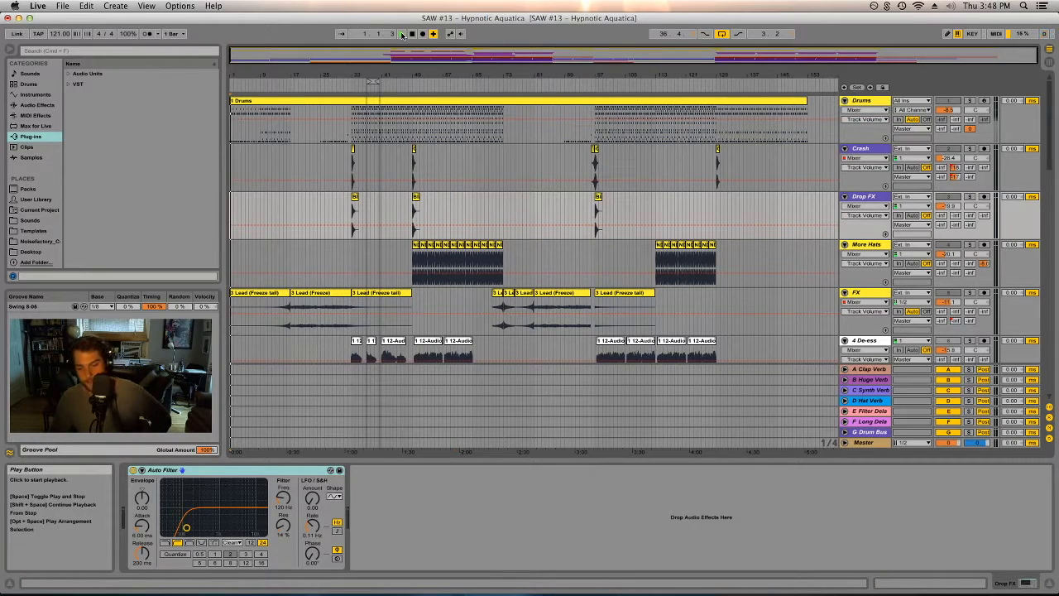
- Play the arrangement from the start and zoom into the opening bars
scroll(936, 294, "down", 10)
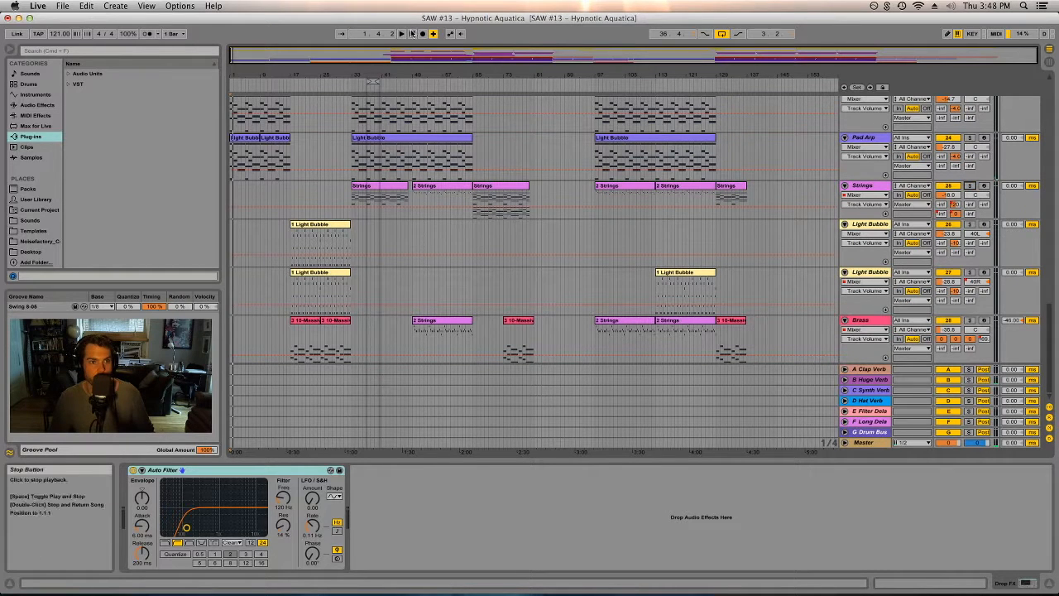
left_click(399, 35)
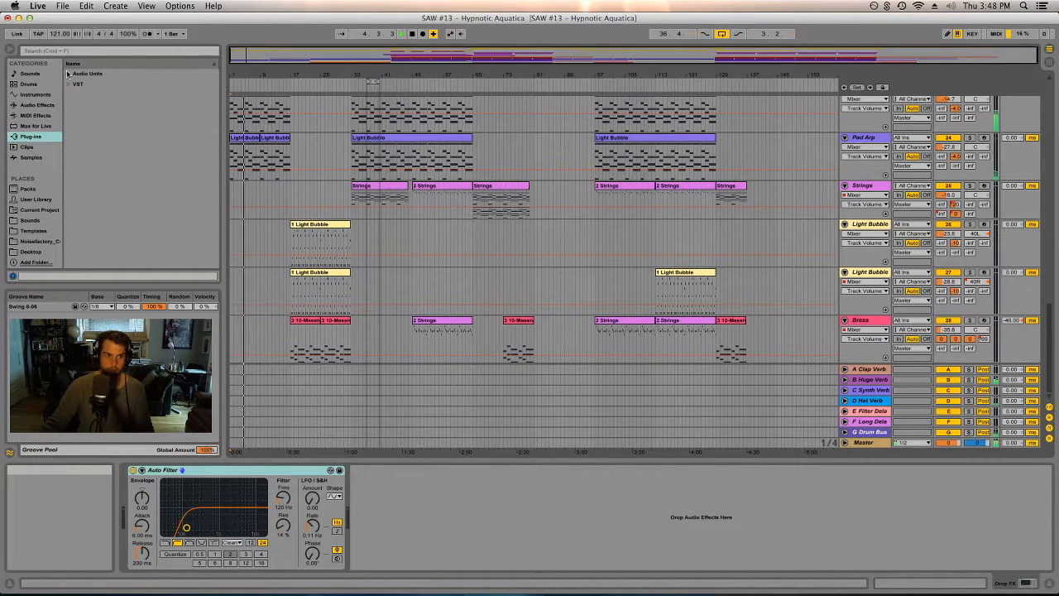
left_click_drag(418, 78, 418, 82)
left_click_drag(234, 73, 234, 83)
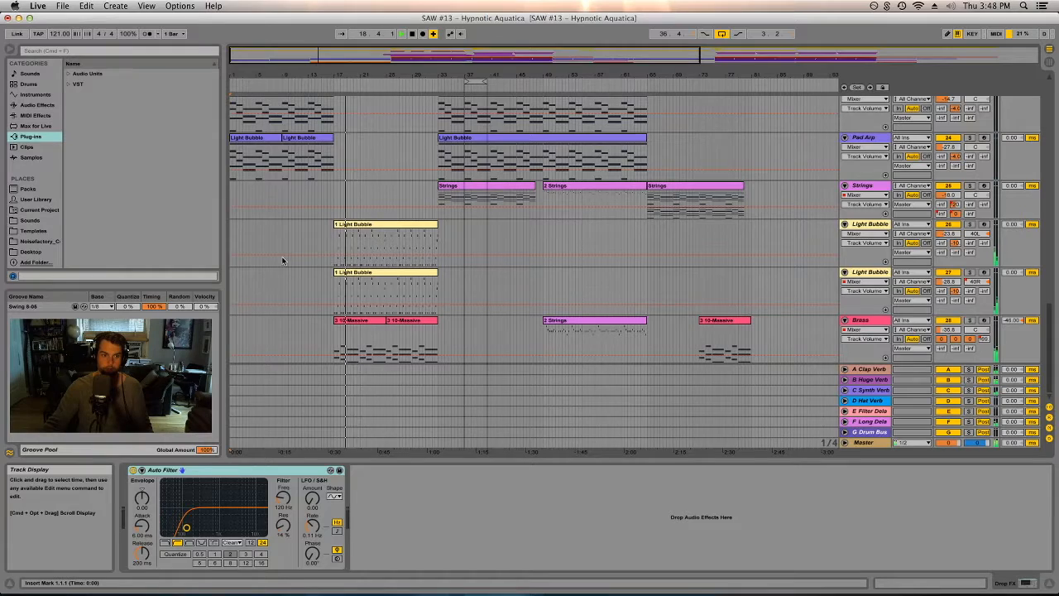
- Select the Verse vocal track and scroll through its device chain
scroll(295, 288, "up", 5)
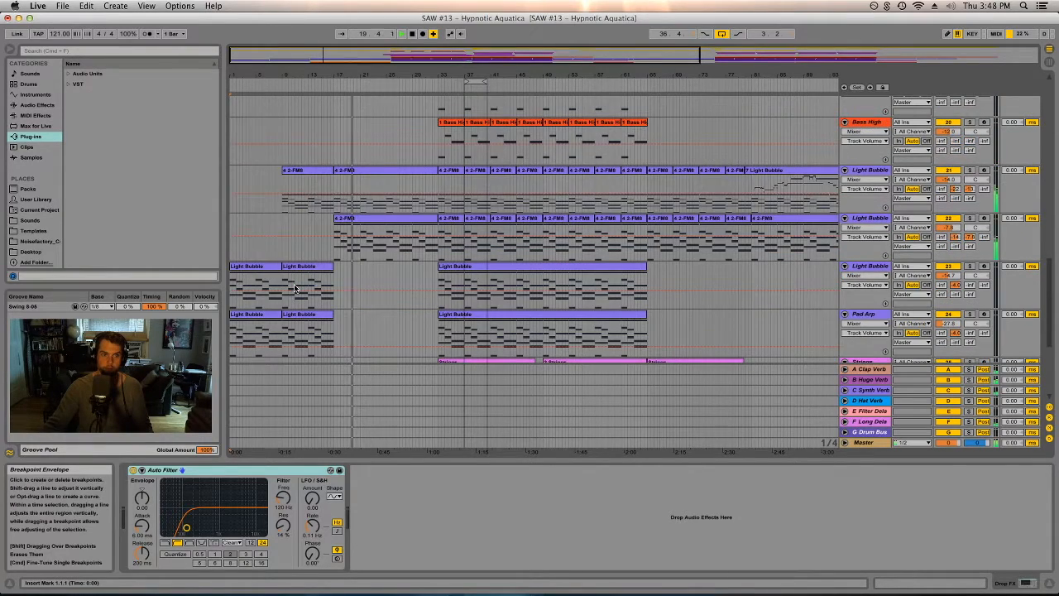
scroll(294, 288, "up", 3)
scroll(293, 287, "up", 15)
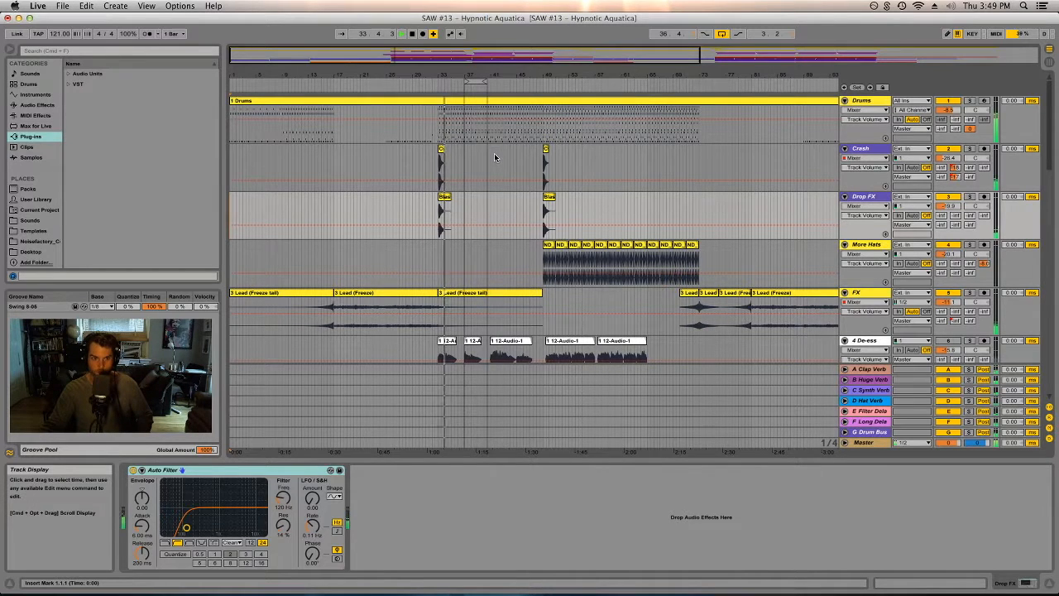
scroll(406, 231, "down", 6)
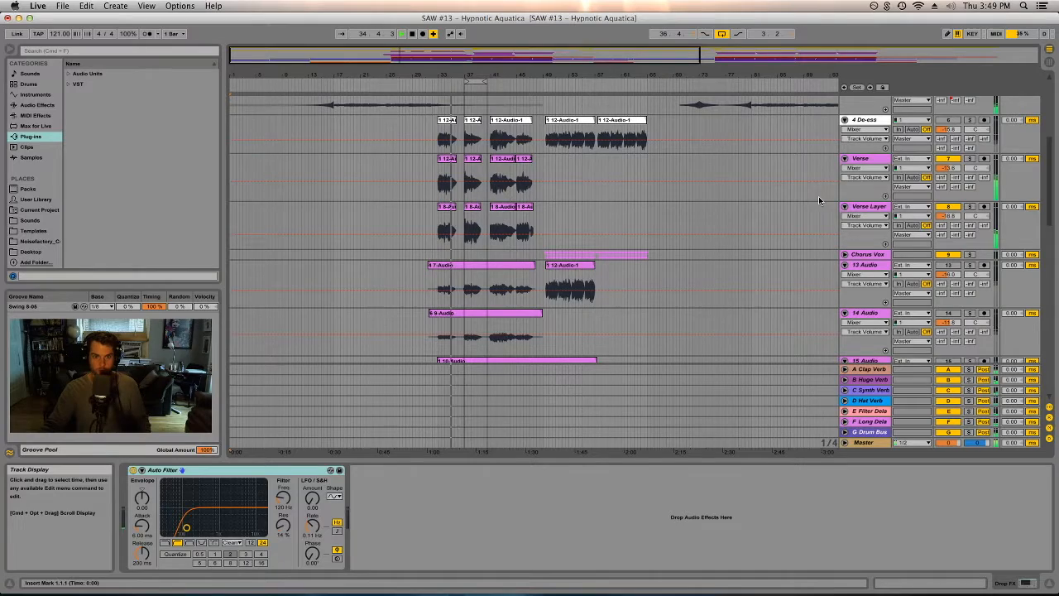
left_click(818, 197)
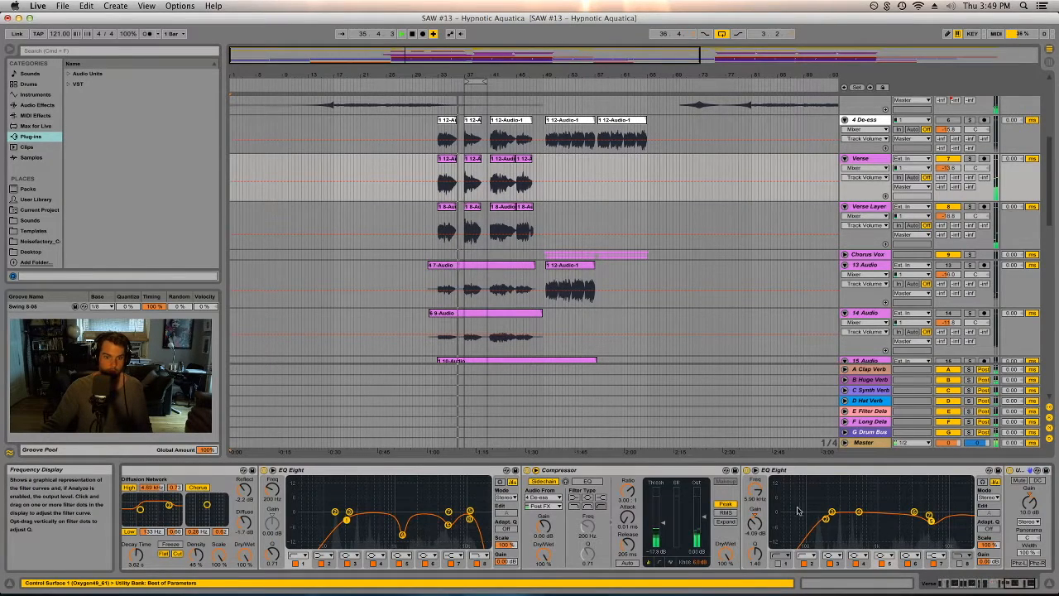
left_click_drag(1021, 583, 970, 583)
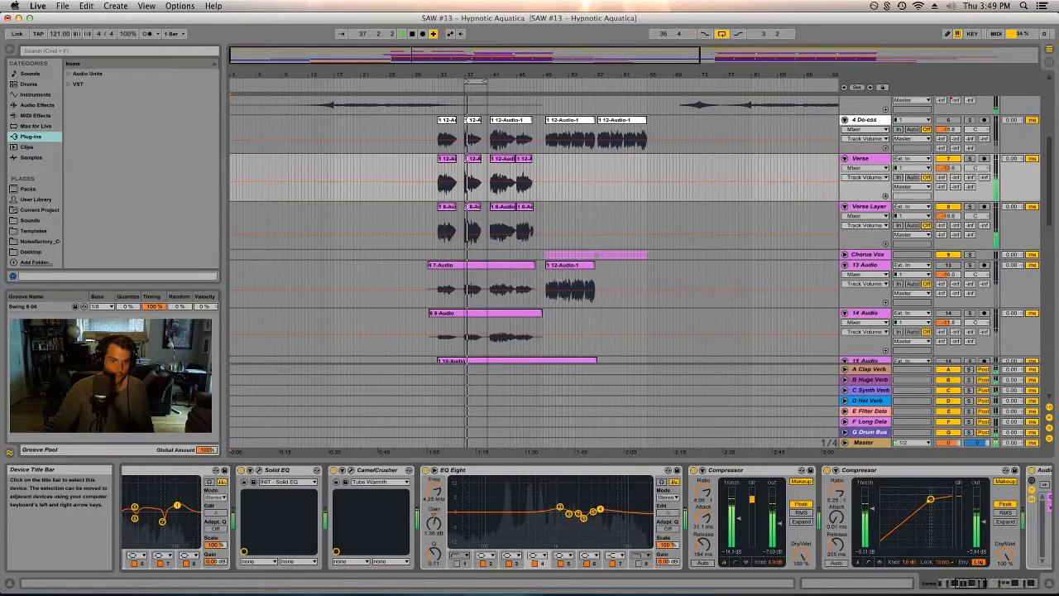
left_click(980, 584)
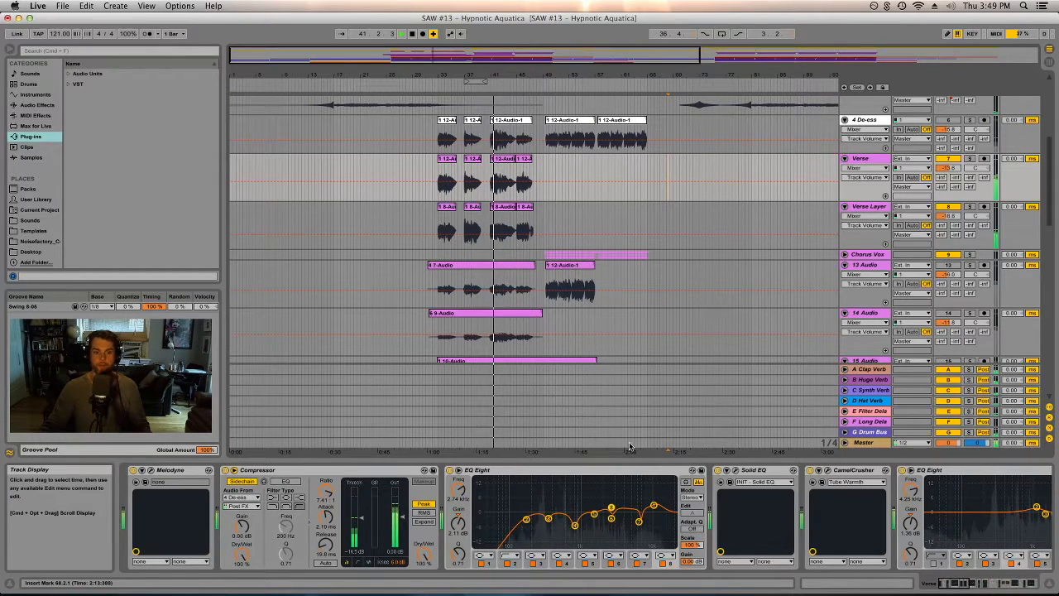
- Undo the last action in the arrangement
key("super+z")
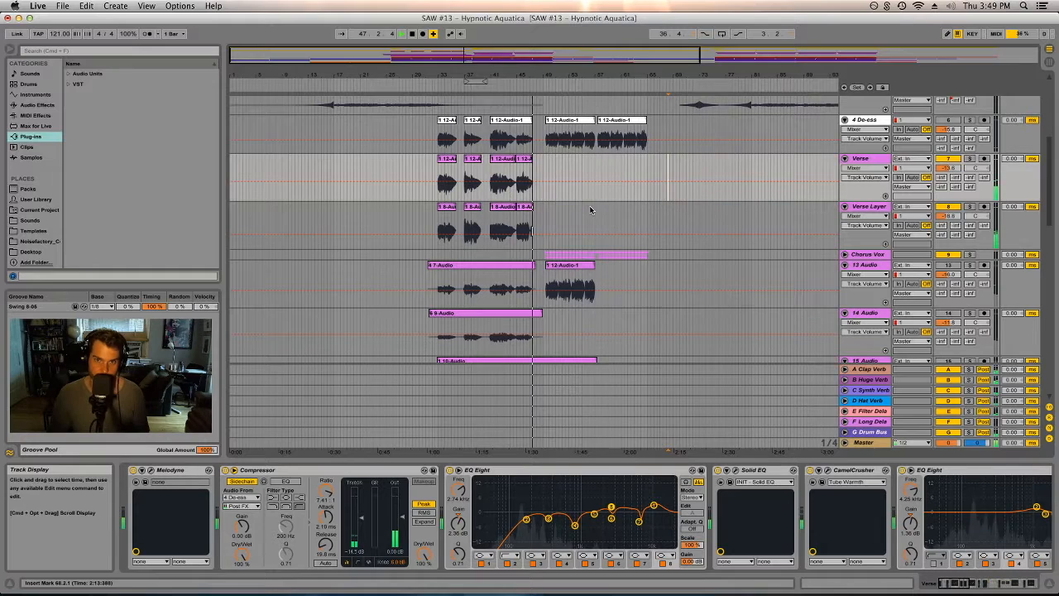
left_click_drag(524, 75, 474, 74)
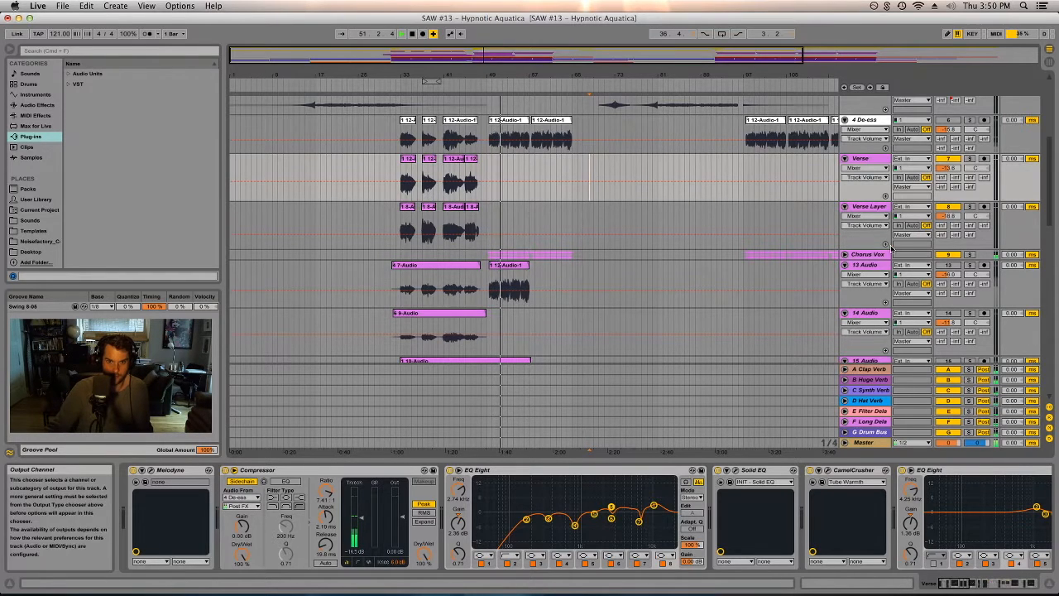
scroll(891, 248, "down", 3)
scroll(878, 248, "up", 3)
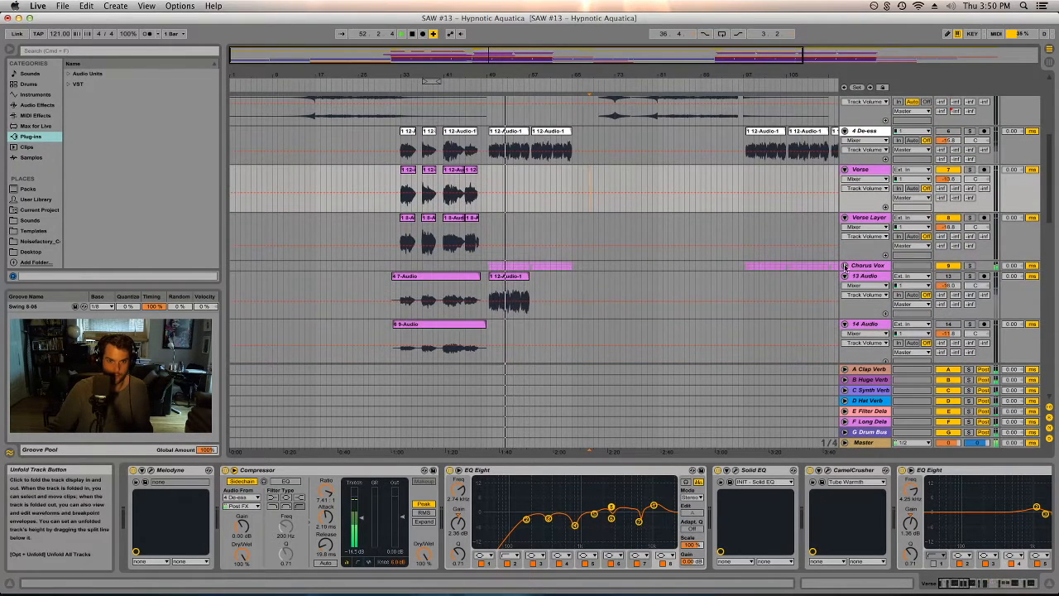
- Unfold the Chorus Vox group track to reveal its vocal layer tracks
left_click(844, 266)
scroll(864, 263, "down", 1)
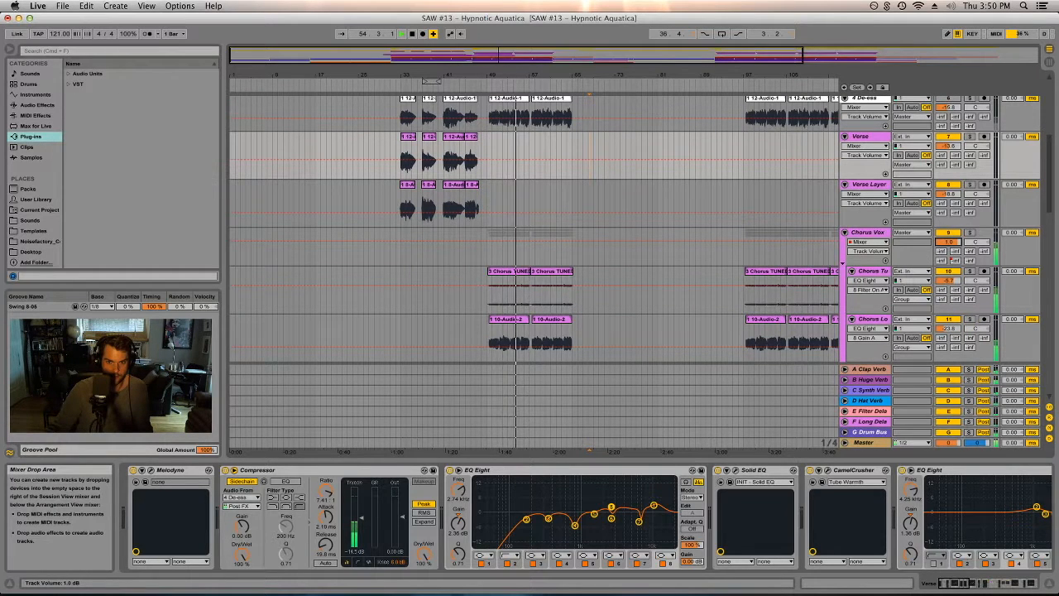
scroll(942, 249, "down", 1)
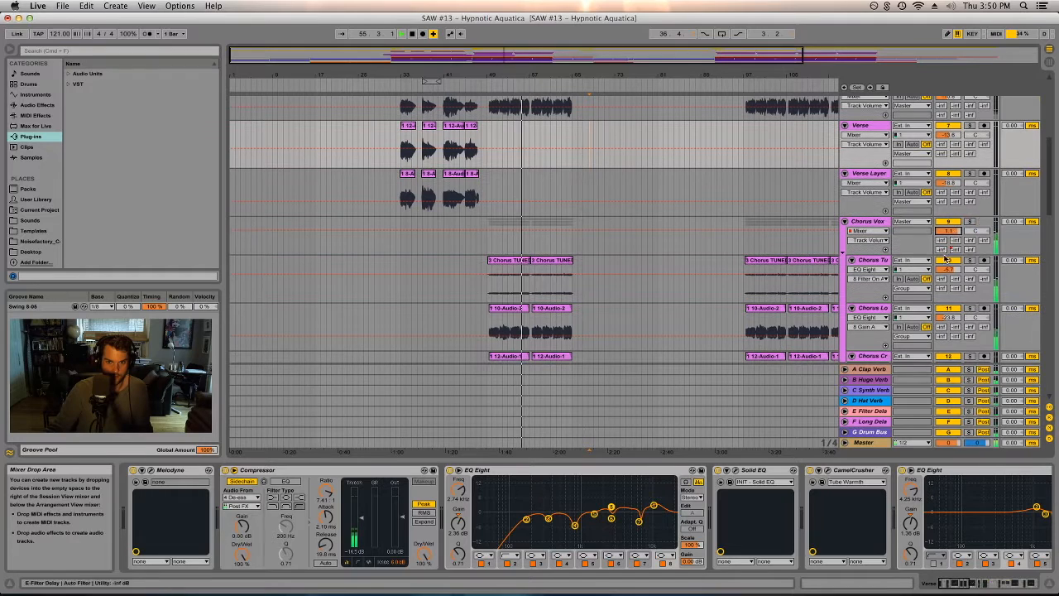
scroll(789, 239, "down", 1)
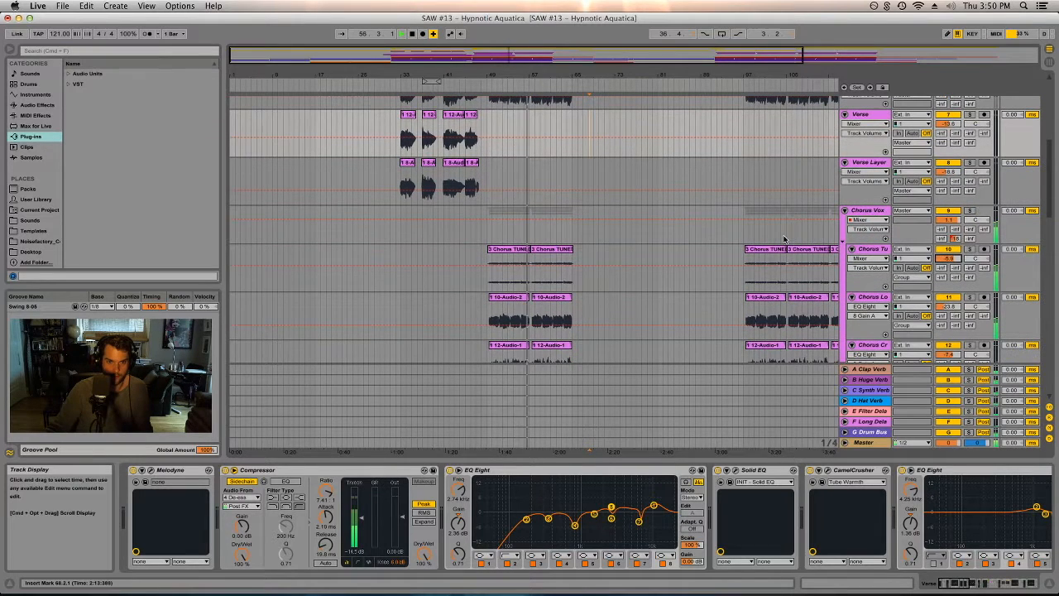
- Select the Chorus Vox track to show its EQ Eight and De-esser, and stop playback
left_click(649, 233)
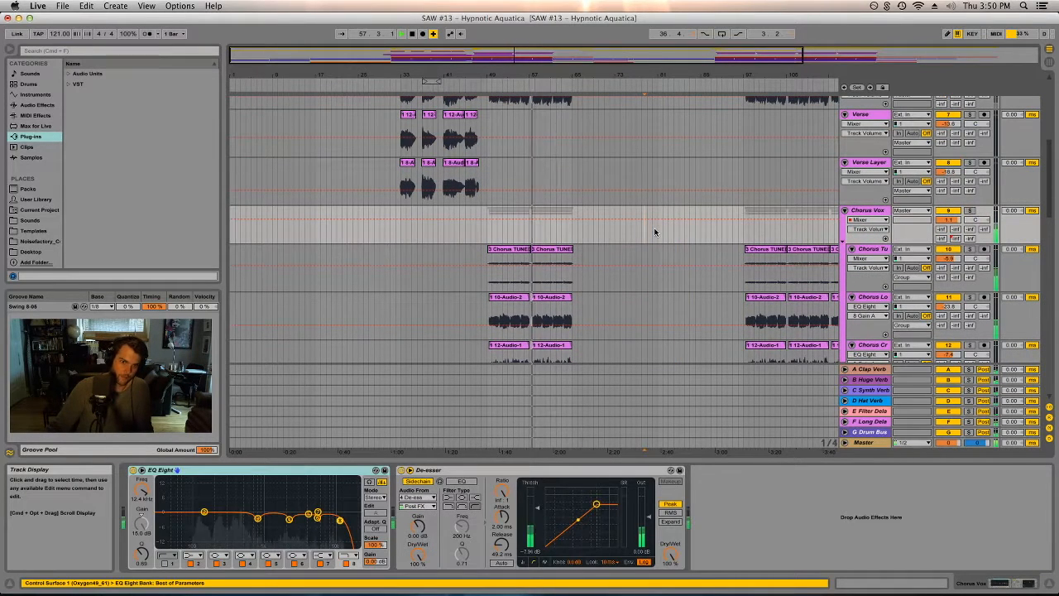
key("space")
left_click(644, 215)
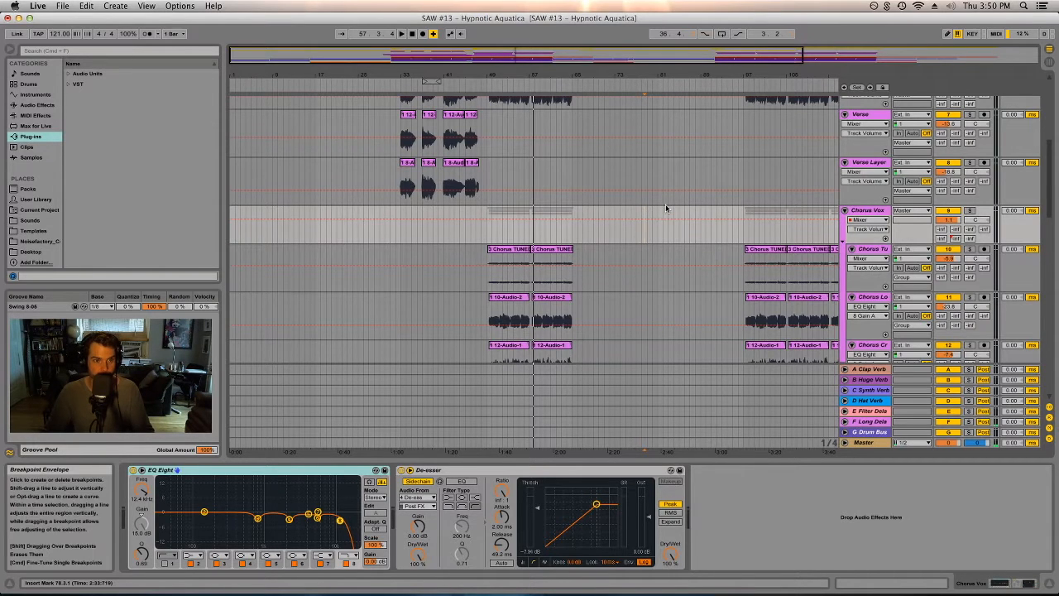
scroll(604, 239, "up", 3)
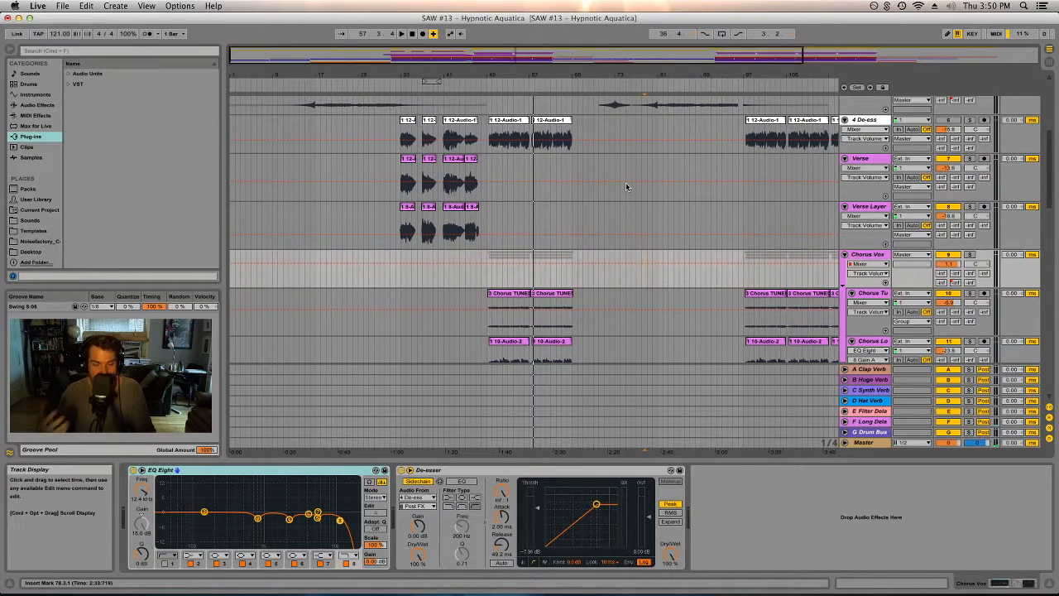
scroll(699, 386, "down", 3)
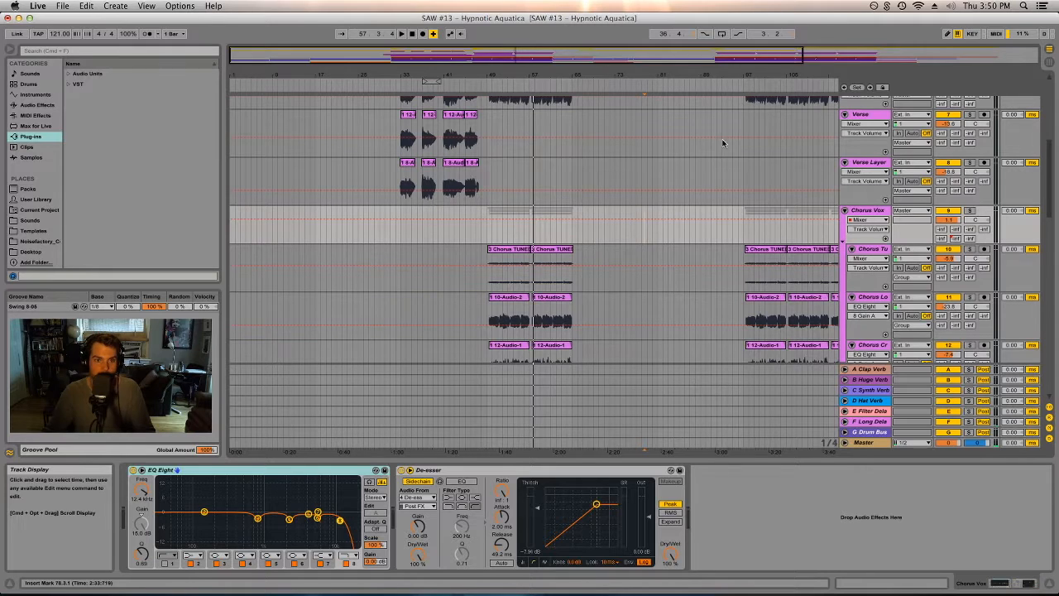
- Zoom out the arrangement and select part of the Lead (Freeze) clip on the FX track
left_click_drag(685, 74, 552, 74)
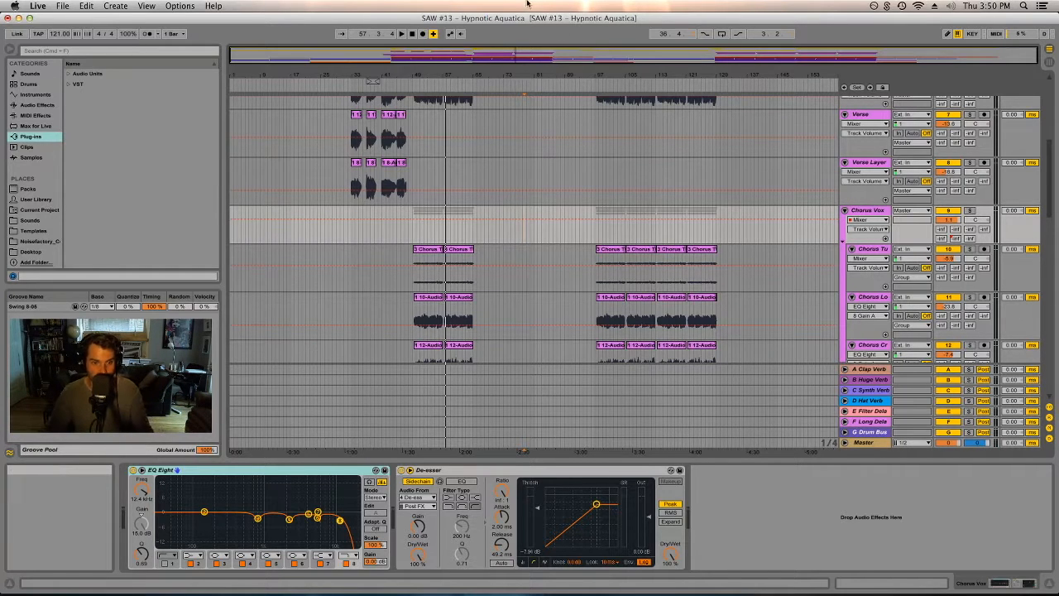
scroll(534, 273, "up", 8)
scroll(534, 289, "down", 4)
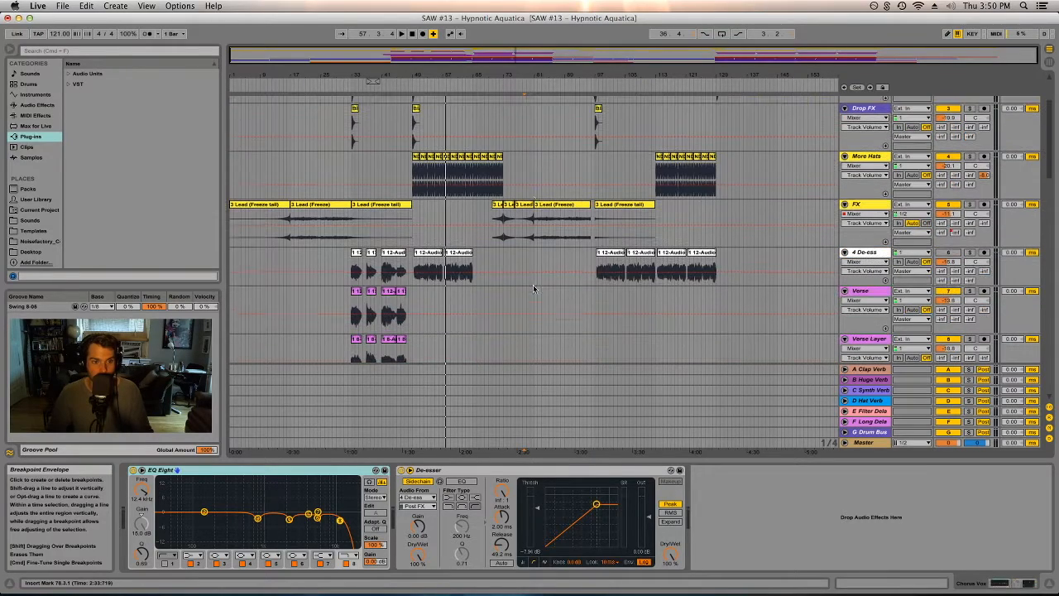
left_click(320, 204)
scroll(361, 255, "up", 4)
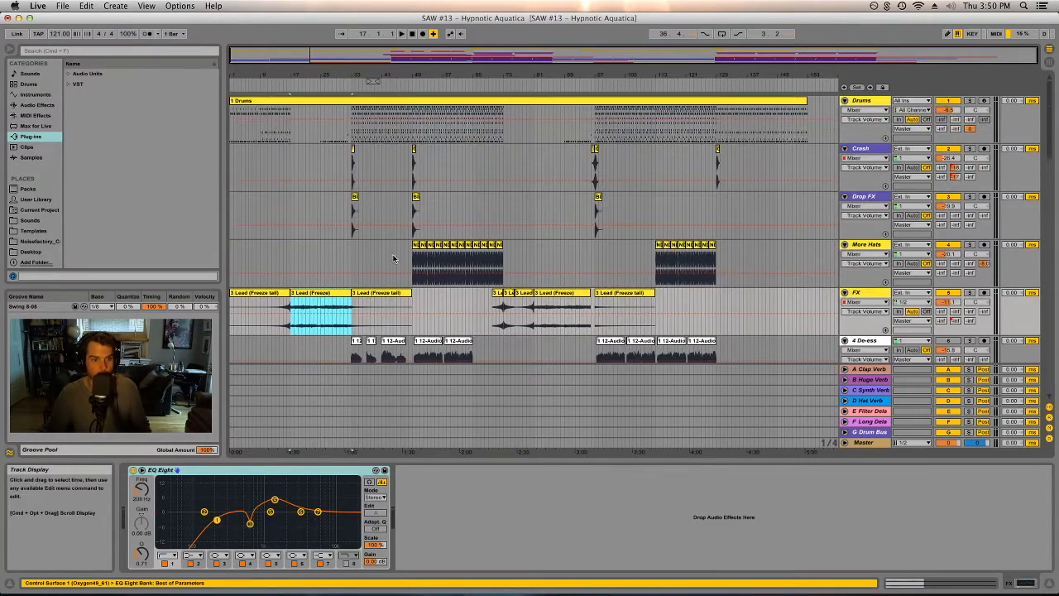
- Solo the second purple Light Bubble track and start playback
scroll(392, 260, "down", 3)
scroll(496, 242, "down", 10)
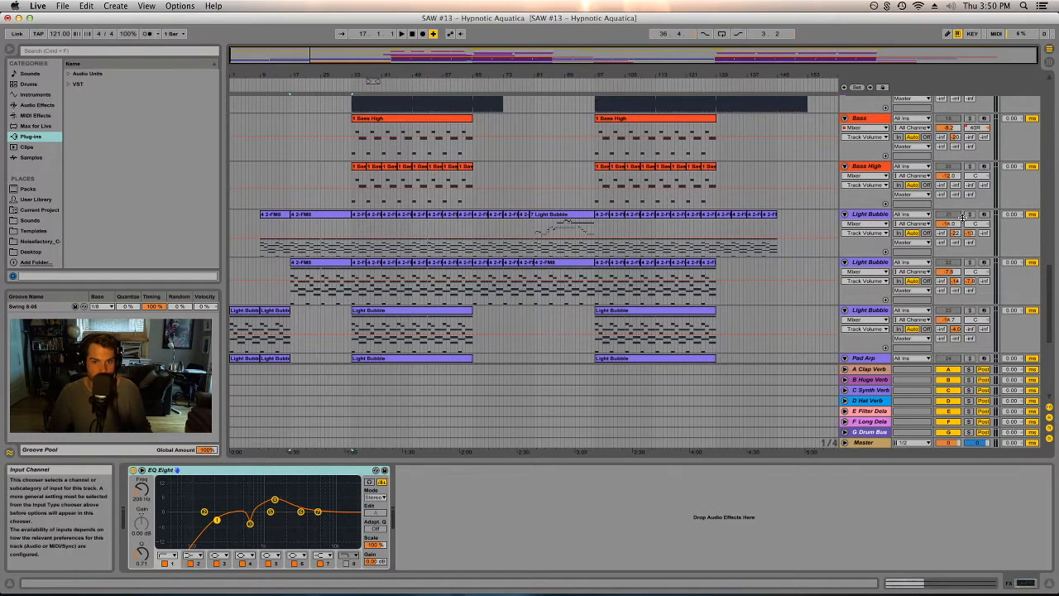
left_click(969, 262)
key("space")
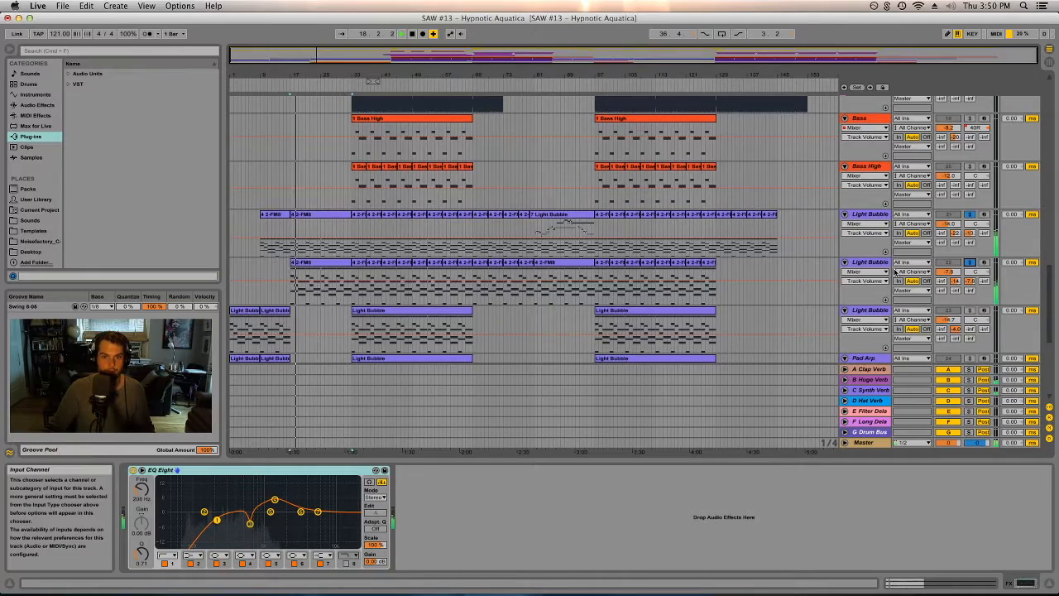
- Solo the first purple Light Bubble track as well
scroll(893, 271, "up", 10)
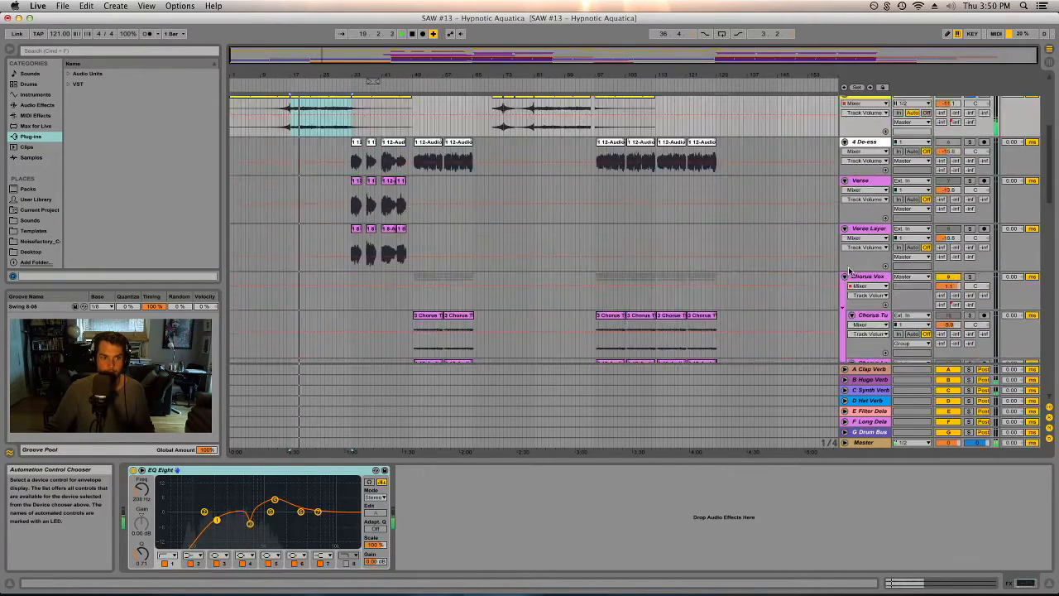
scroll(848, 271, "down", 10)
scroll(976, 264, "down", 10)
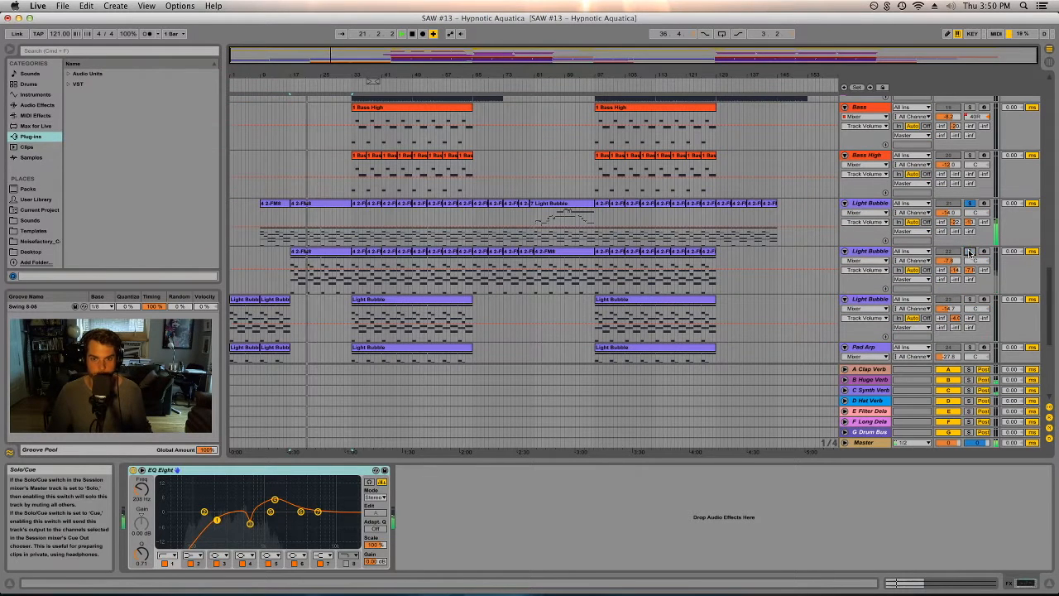
left_click(970, 204)
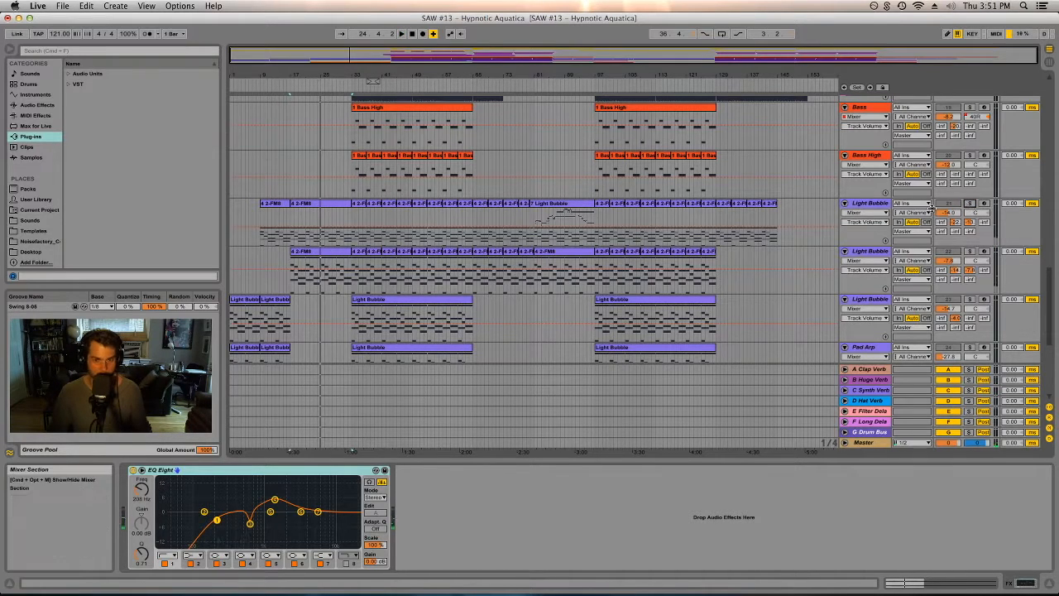
- Solo the FX track and place the playback position near the end of its clips
scroll(801, 252, "down", 10)
scroll(890, 266, "up", 5)
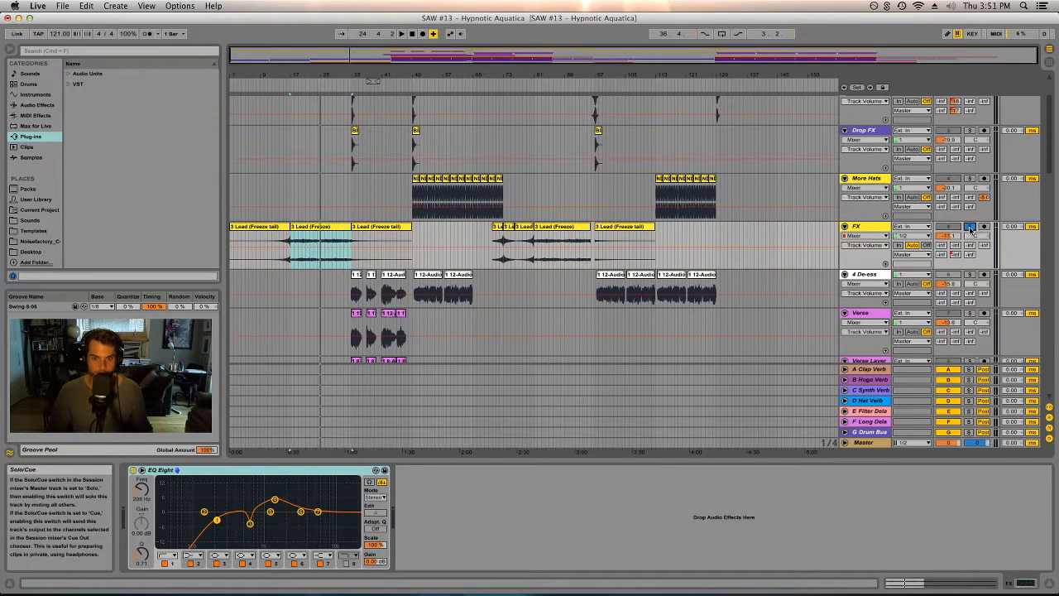
left_click(969, 227)
left_click(715, 238)
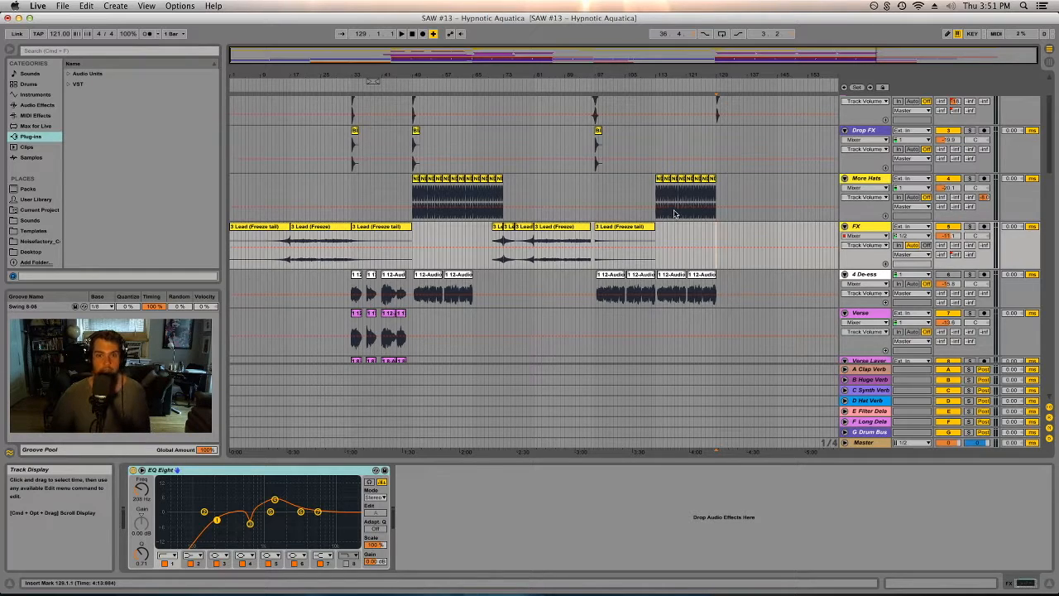
- Select the Sub, Bass and Bass High tracks in turn to inspect their device chains
scroll(678, 205, "up", 2)
scroll(688, 198, "down", 10)
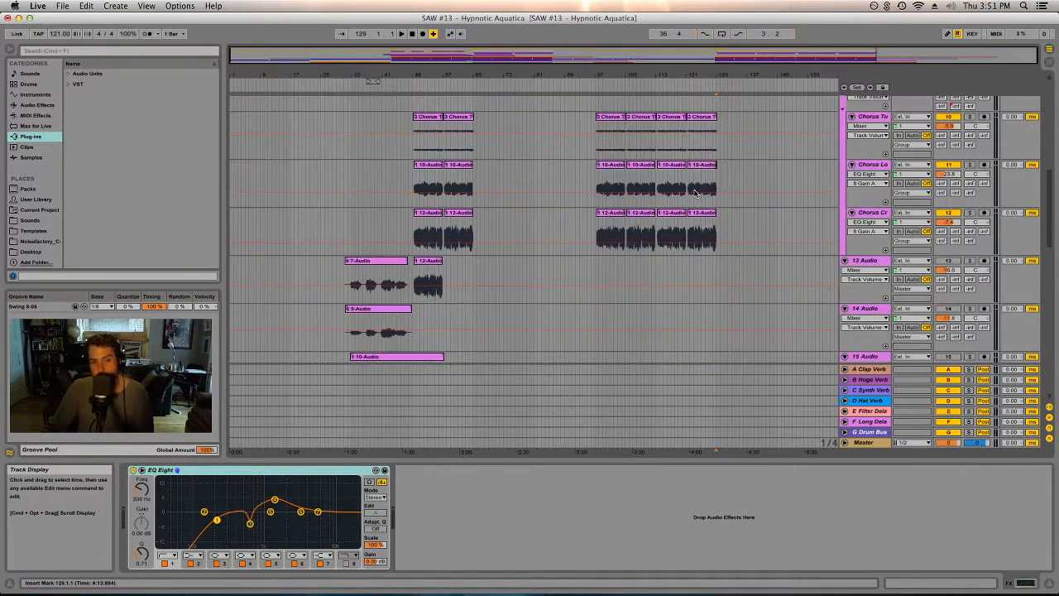
scroll(695, 193, "down", 5)
scroll(695, 193, "down", 3)
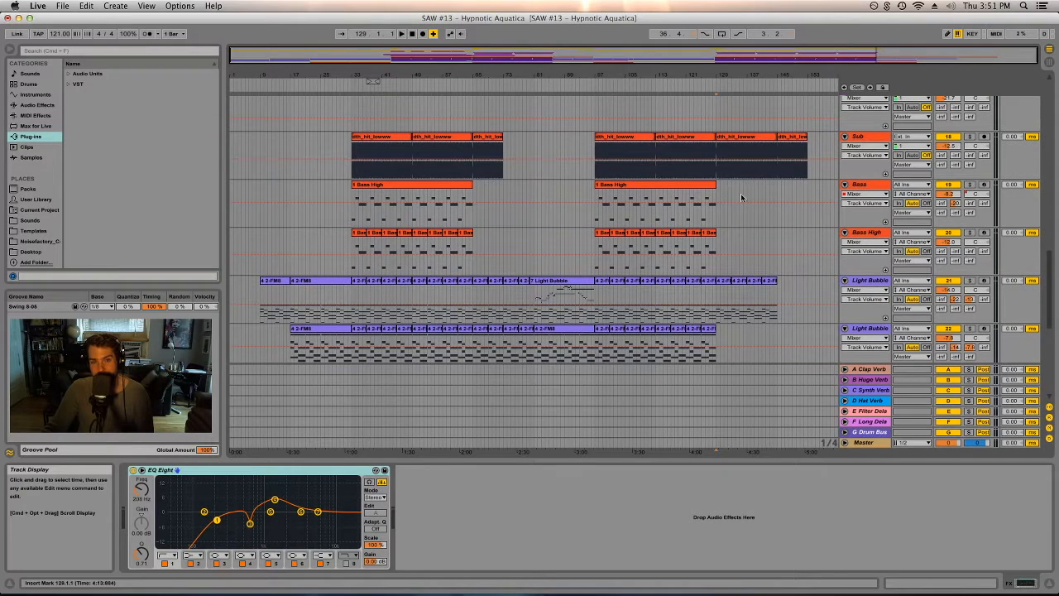
left_click(860, 138)
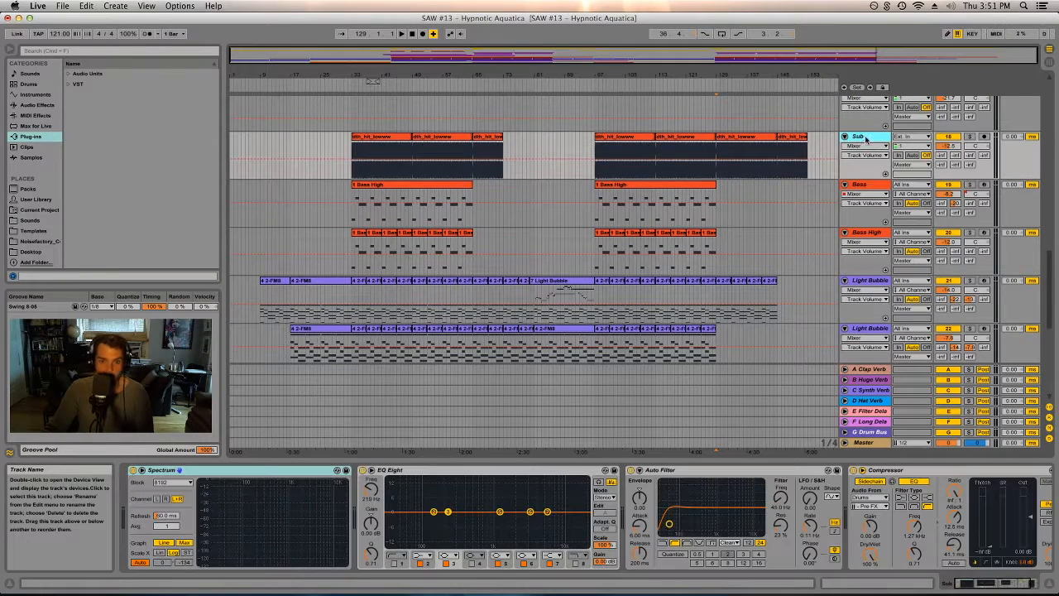
left_click(882, 187)
left_click(865, 234)
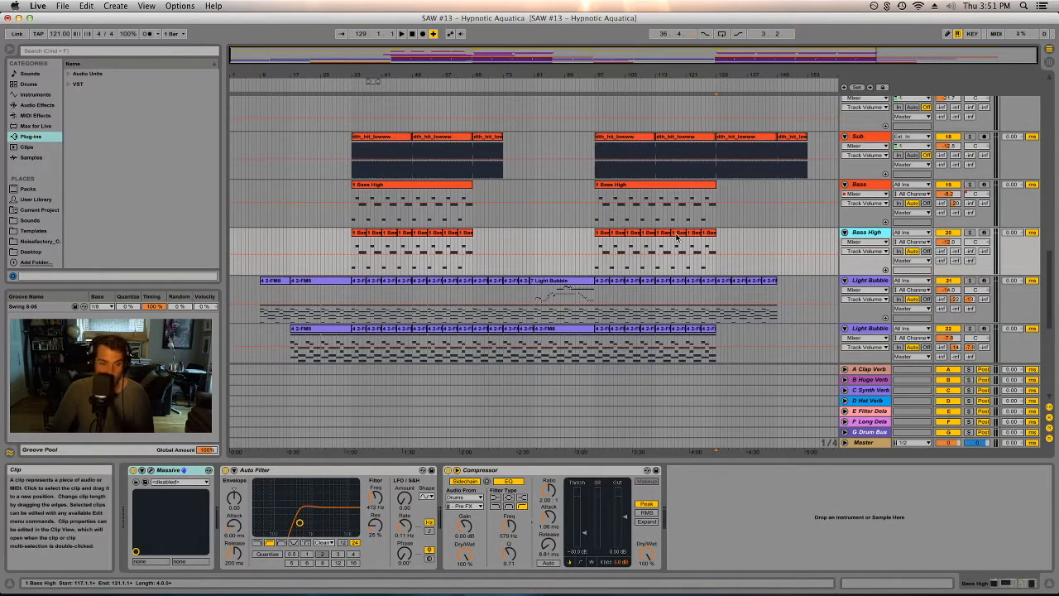
- Start playback from the first Light Bubble track and solo the second Light Bubble track
scroll(665, 215, "down", 5)
scroll(675, 240, "down", 2)
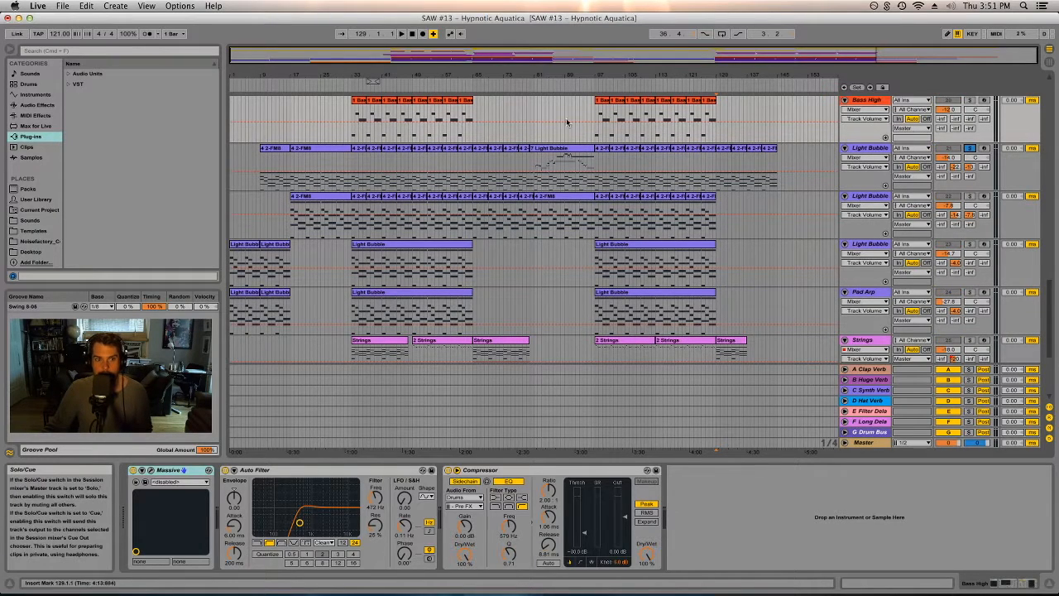
left_click(523, 170)
key("space")
left_click(968, 197)
- Select the Light Bubble, Pad Arp and Strings tracks in turn to inspect their devices
scroll(926, 221, "down", 3)
scroll(926, 219, "down", 1)
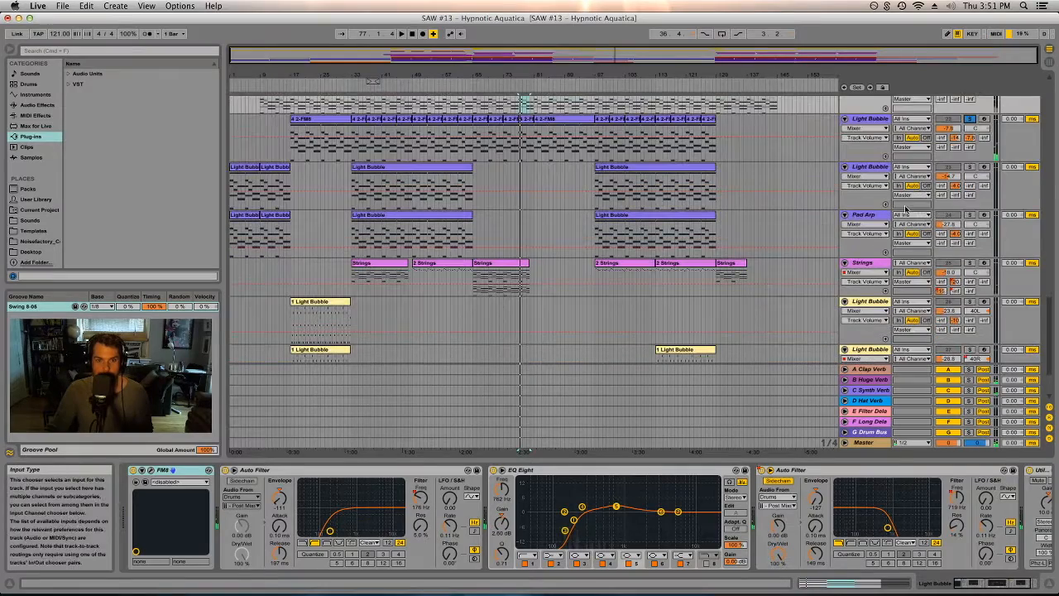
left_click(869, 168)
left_click(876, 219)
scroll(876, 219, "down", 3)
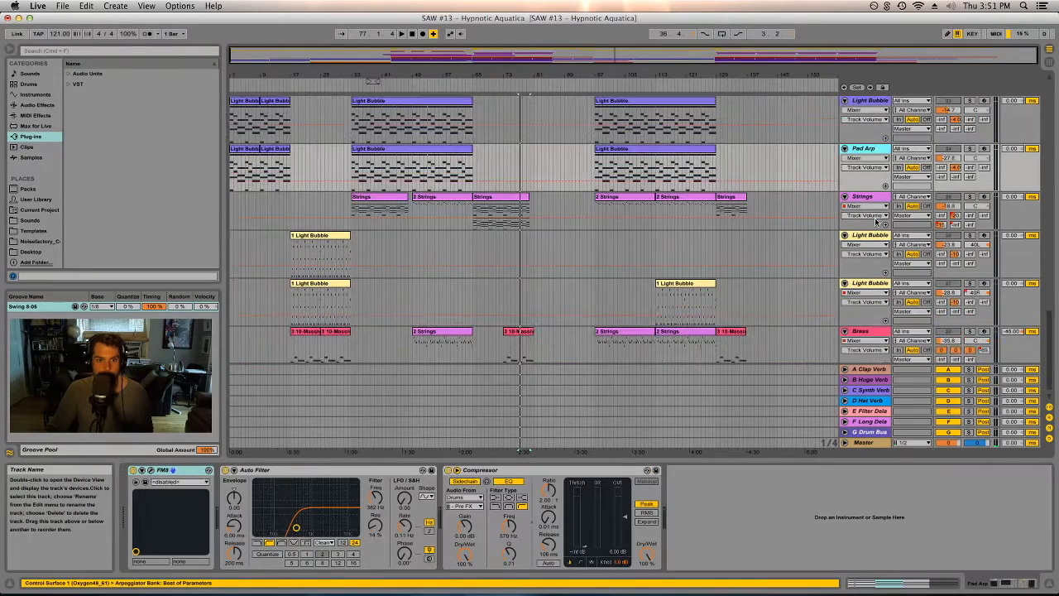
left_click(870, 204)
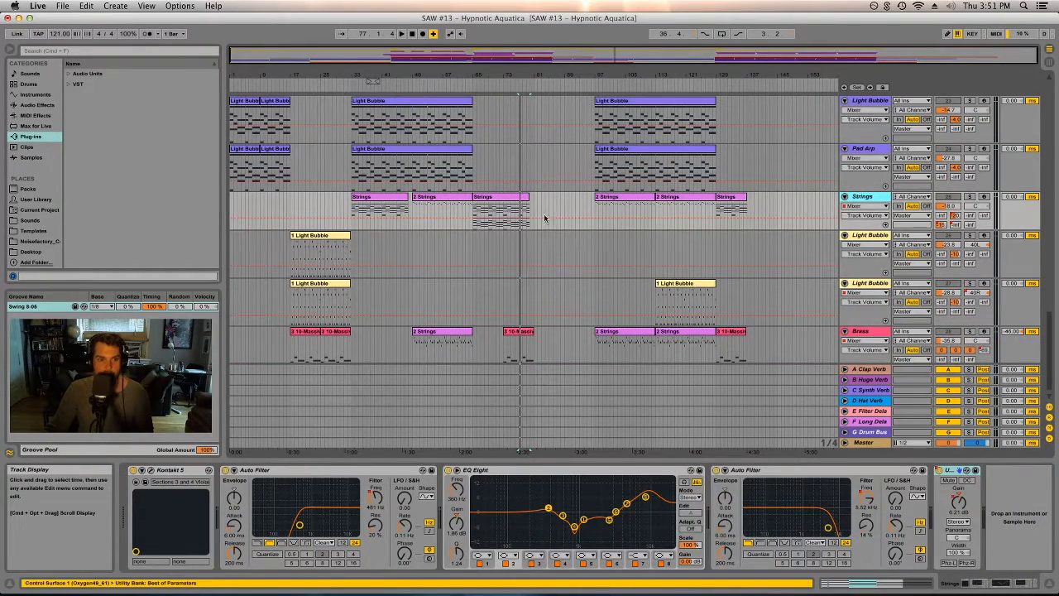
- Select a clip on the second yellow Light Bubble track, solo that track and start playback
scroll(538, 236, "down", 1)
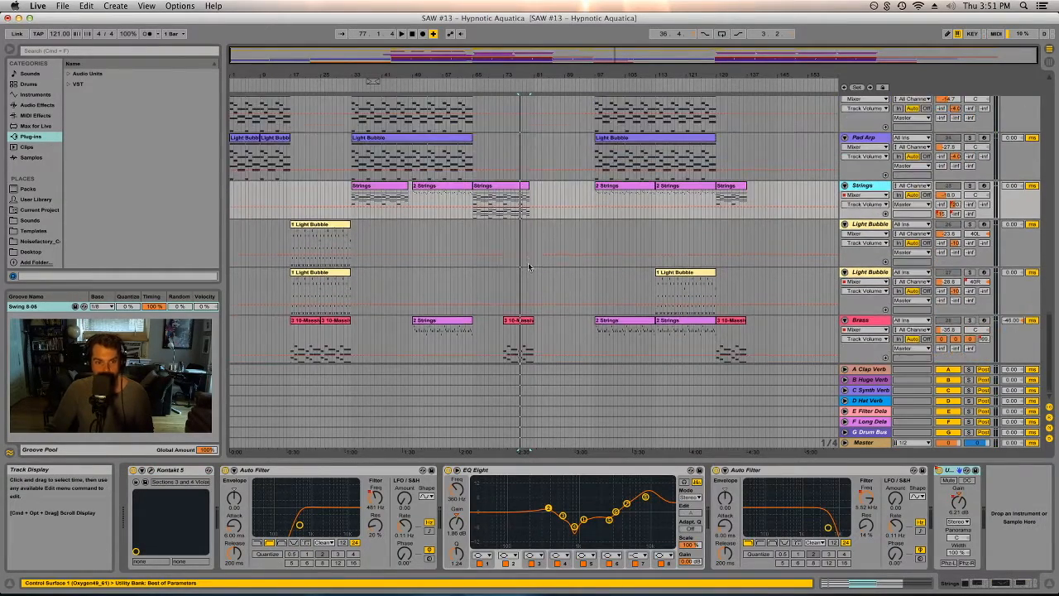
left_click(860, 231)
left_click(868, 273)
left_click(685, 273)
left_click(969, 273)
key("space")
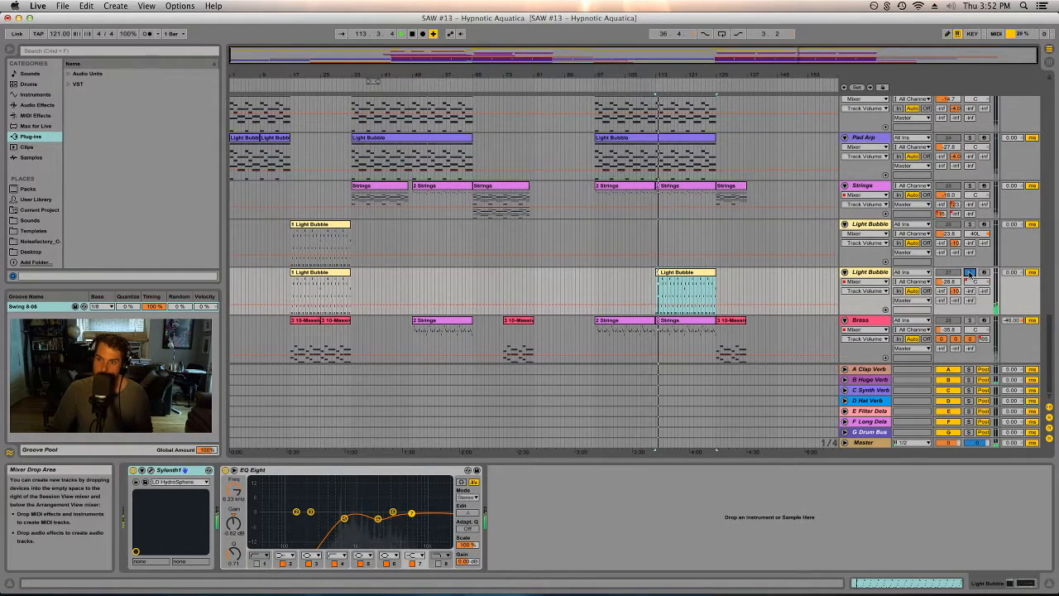
- Unsolo the yellow Light Bubble track and select the Brass track to view its devices
left_click(970, 273)
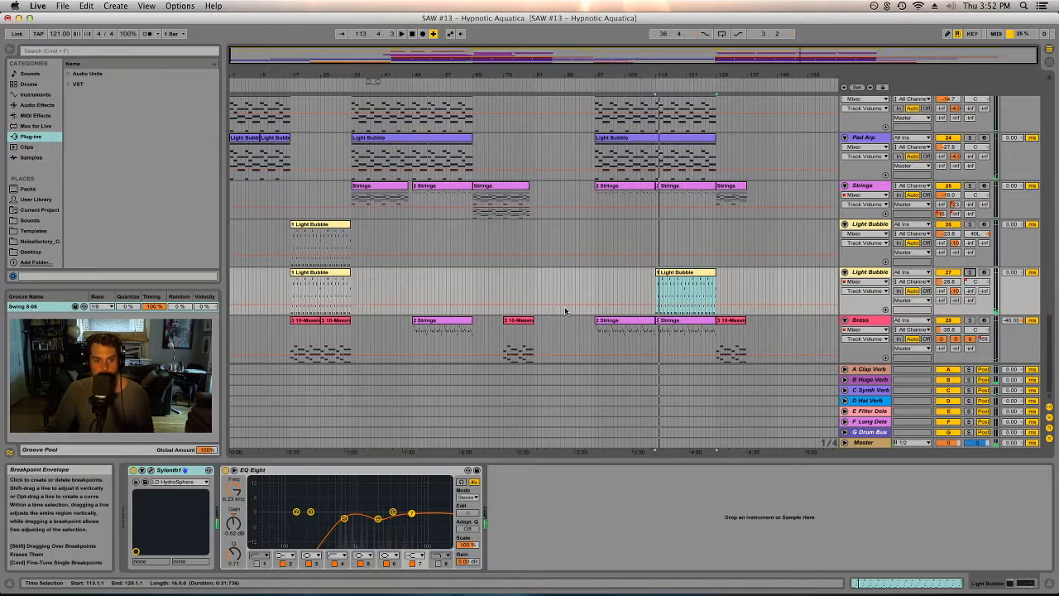
left_click(445, 322)
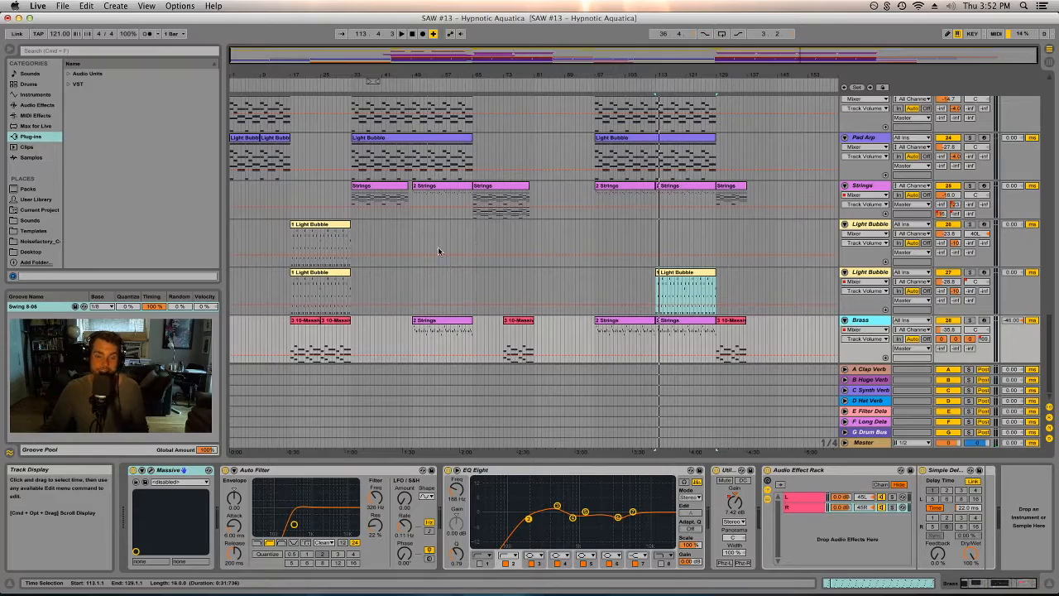
scroll(374, 207, "up", 15)
scroll(374, 207, "up", 5)
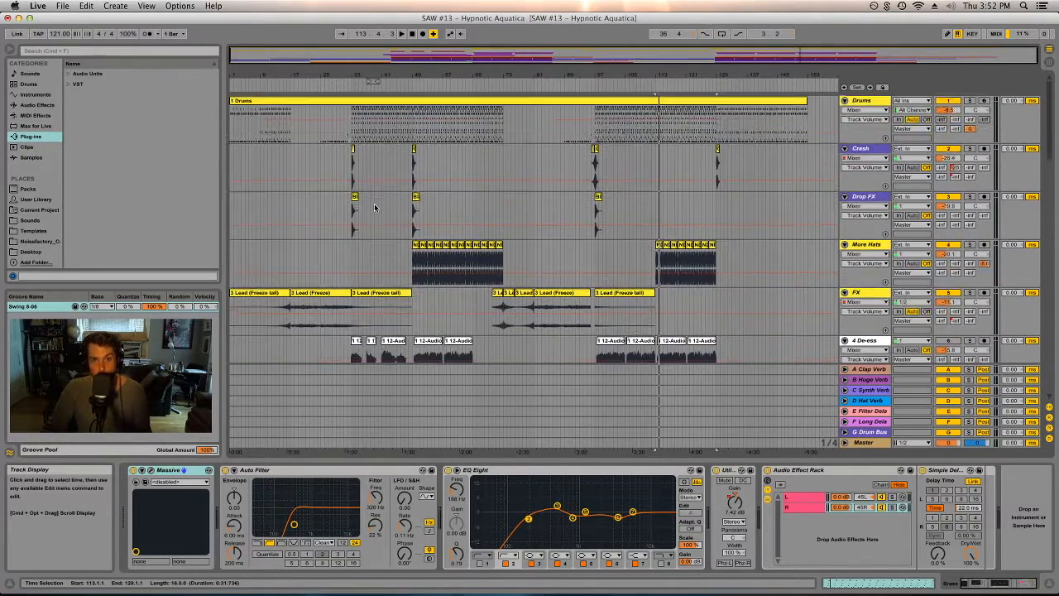